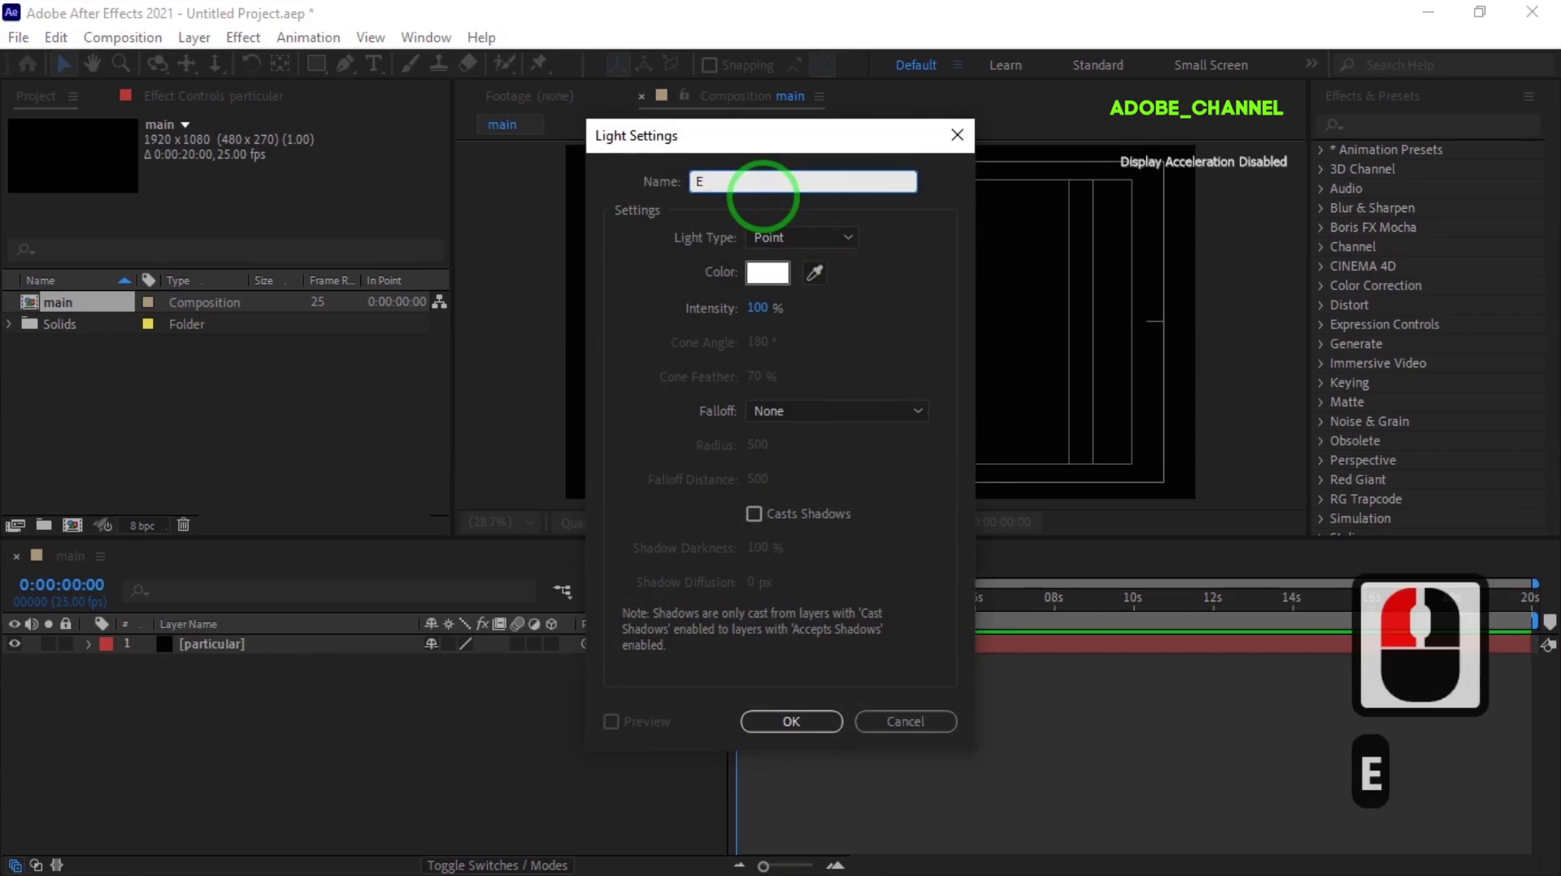
Create a point light named Emitter, keeping its other settings at their defaults
text(itter)
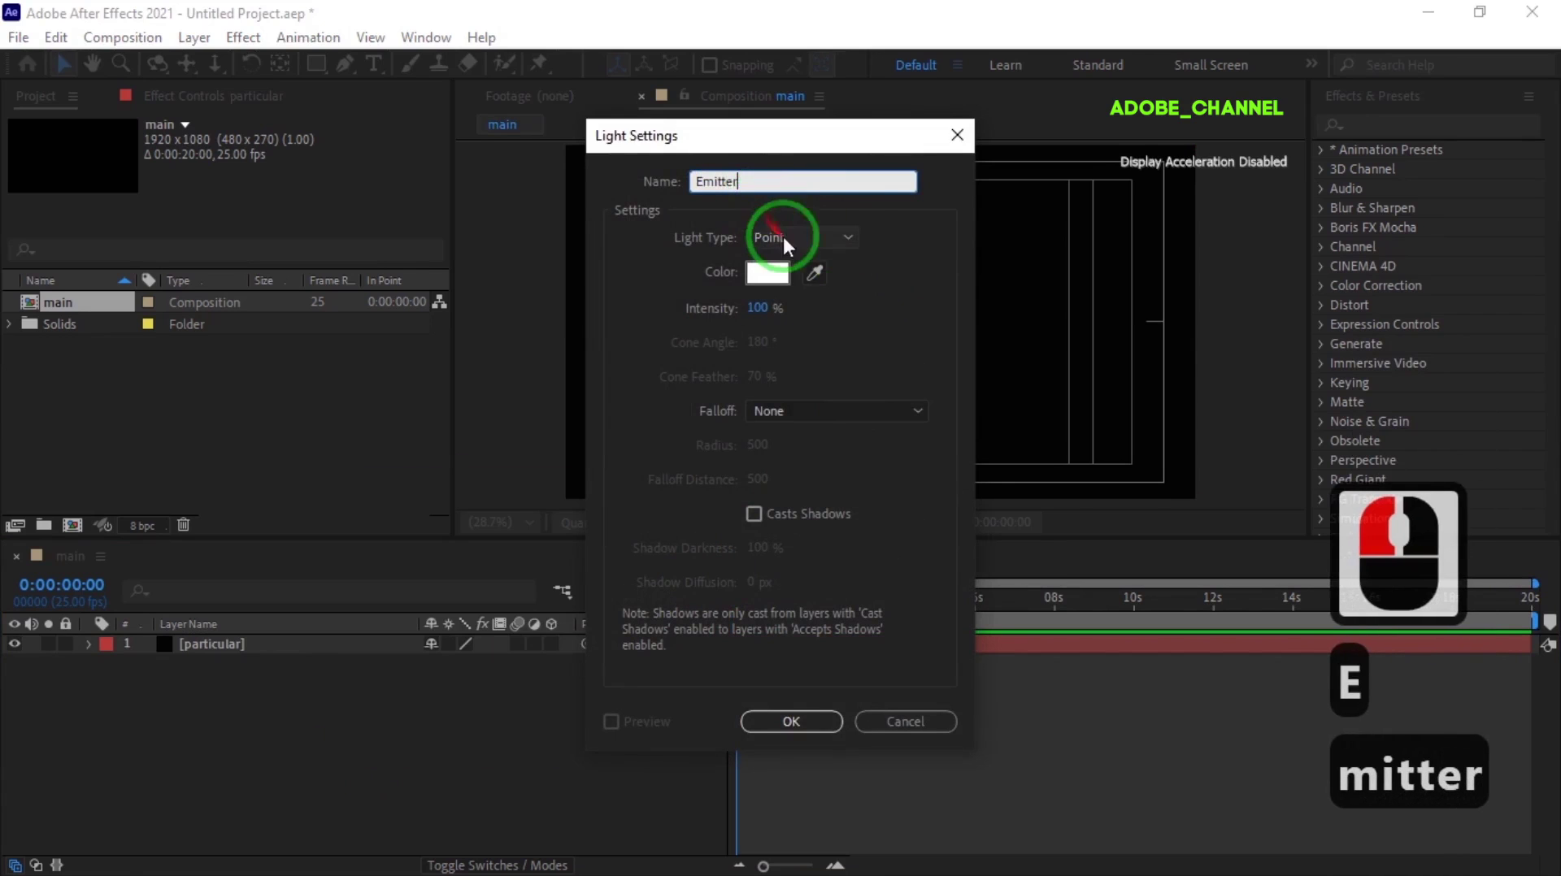
click(841, 236)
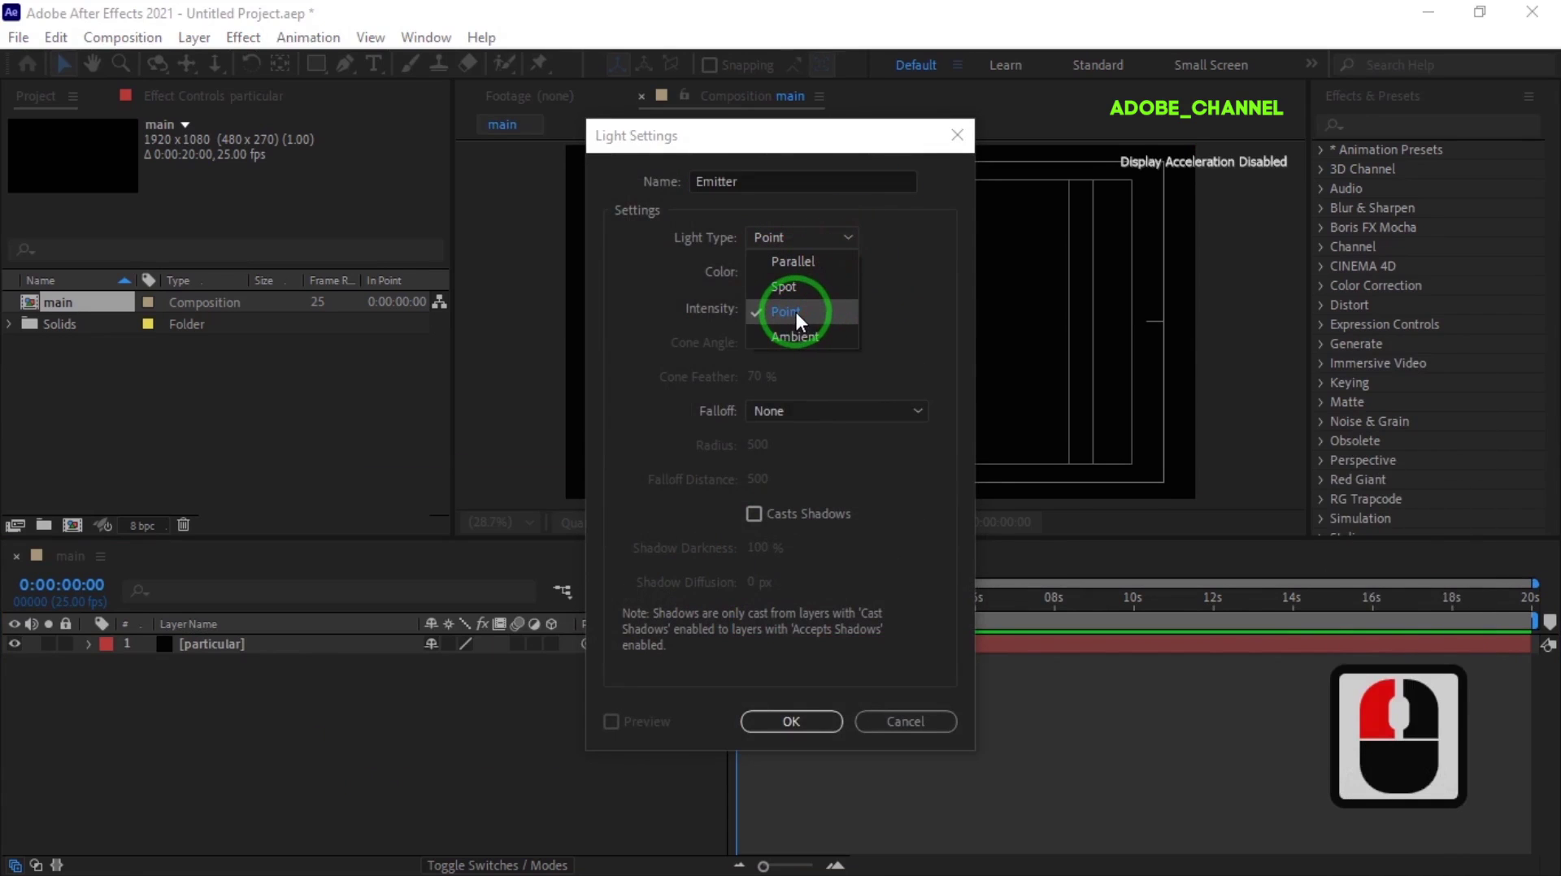
click(793, 309)
click(788, 720)
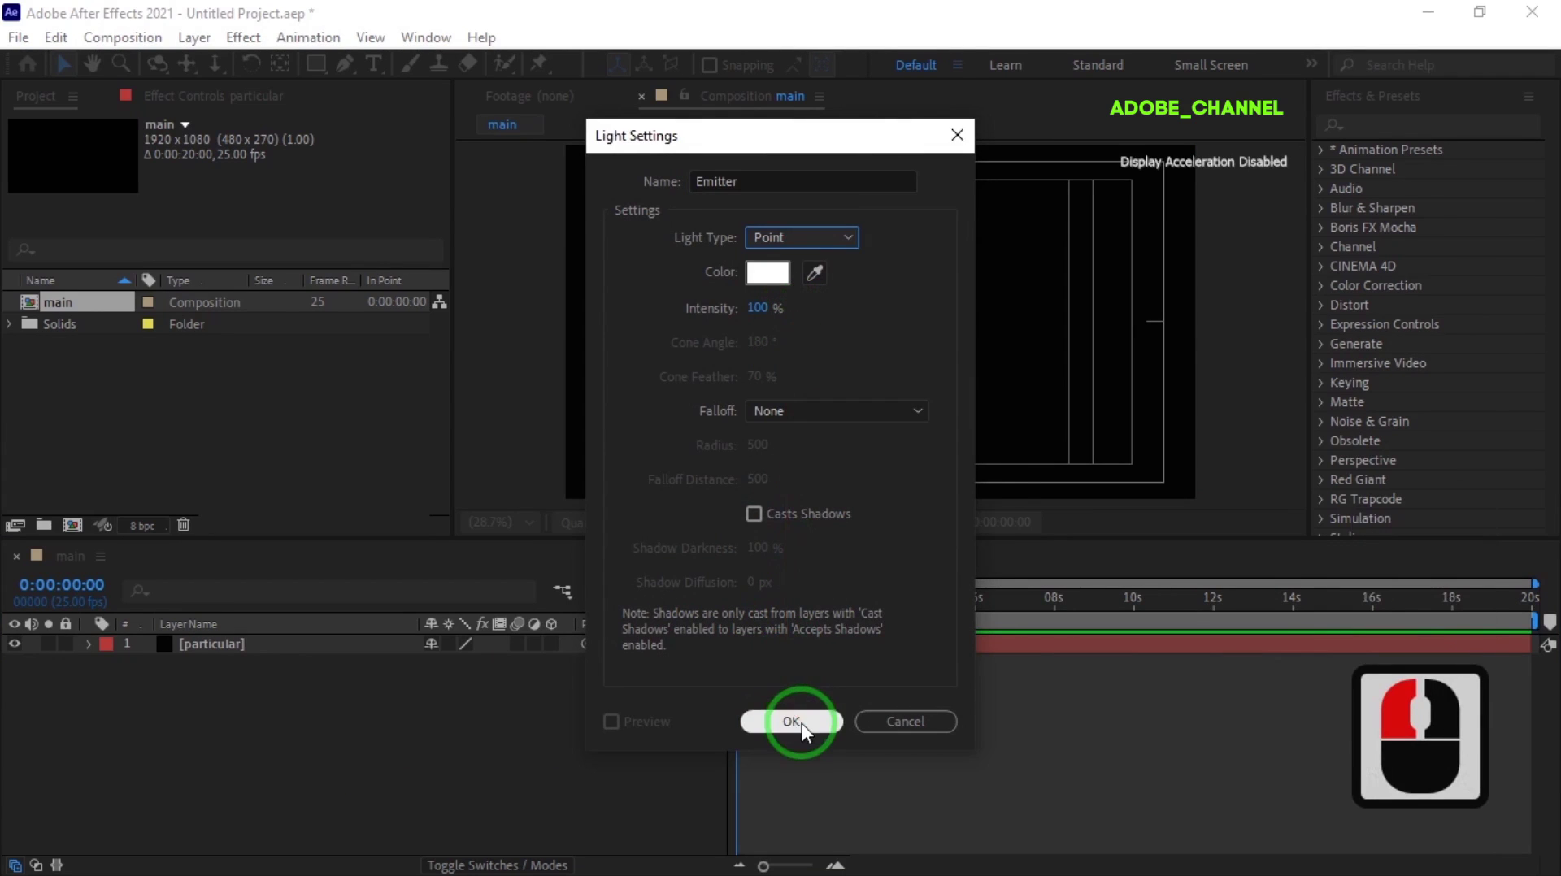
click(956, 542)
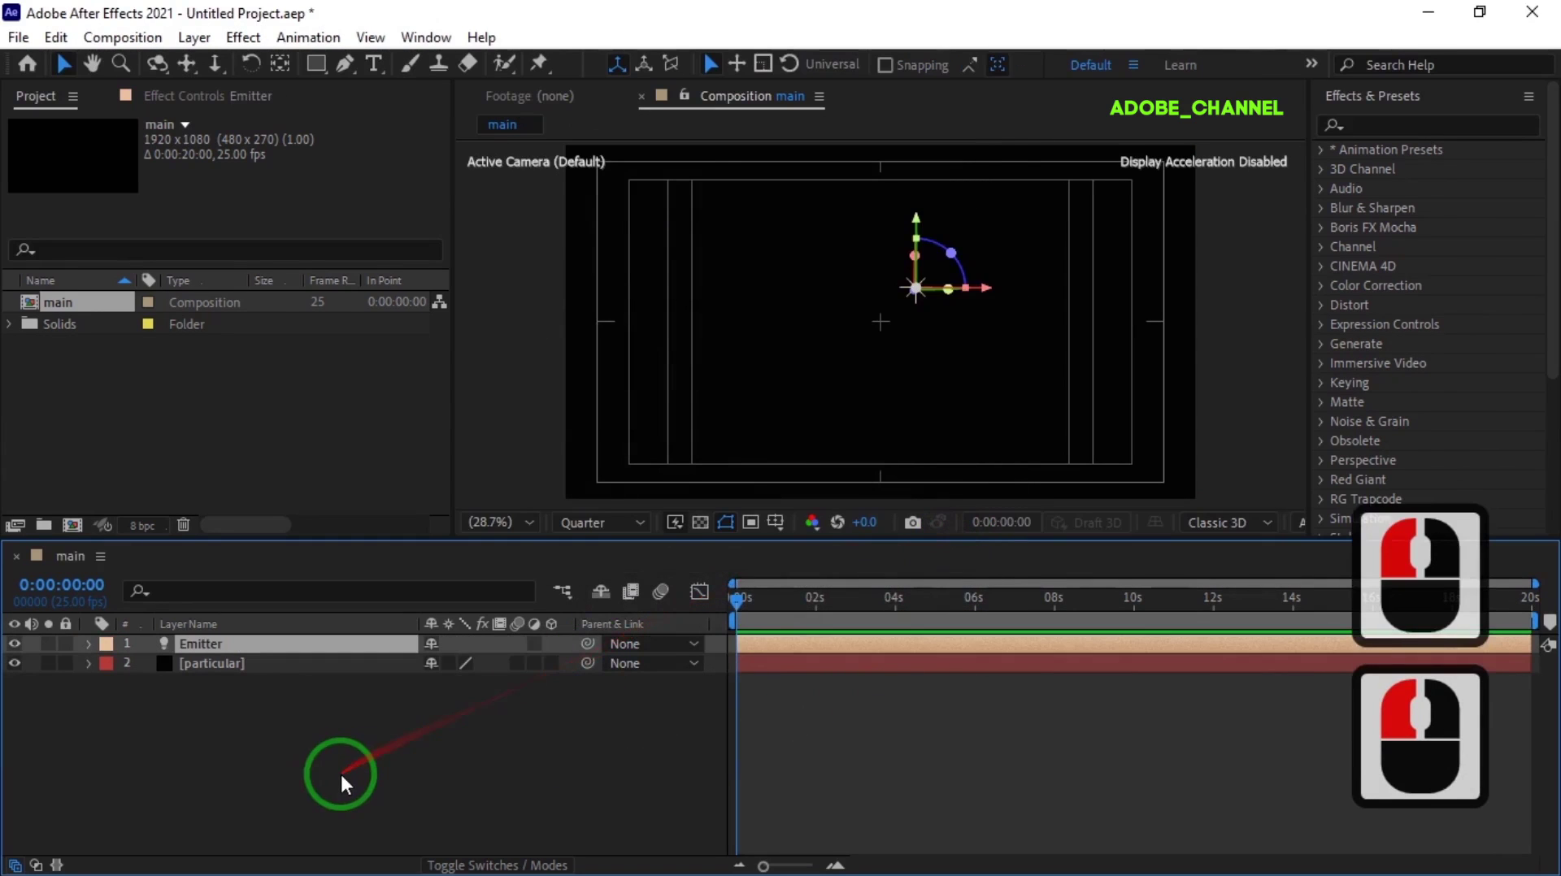
Add a two-node camera to the main composition with its default settings
click(340, 772)
right_click(342, 770)
mouse_move(418, 496)
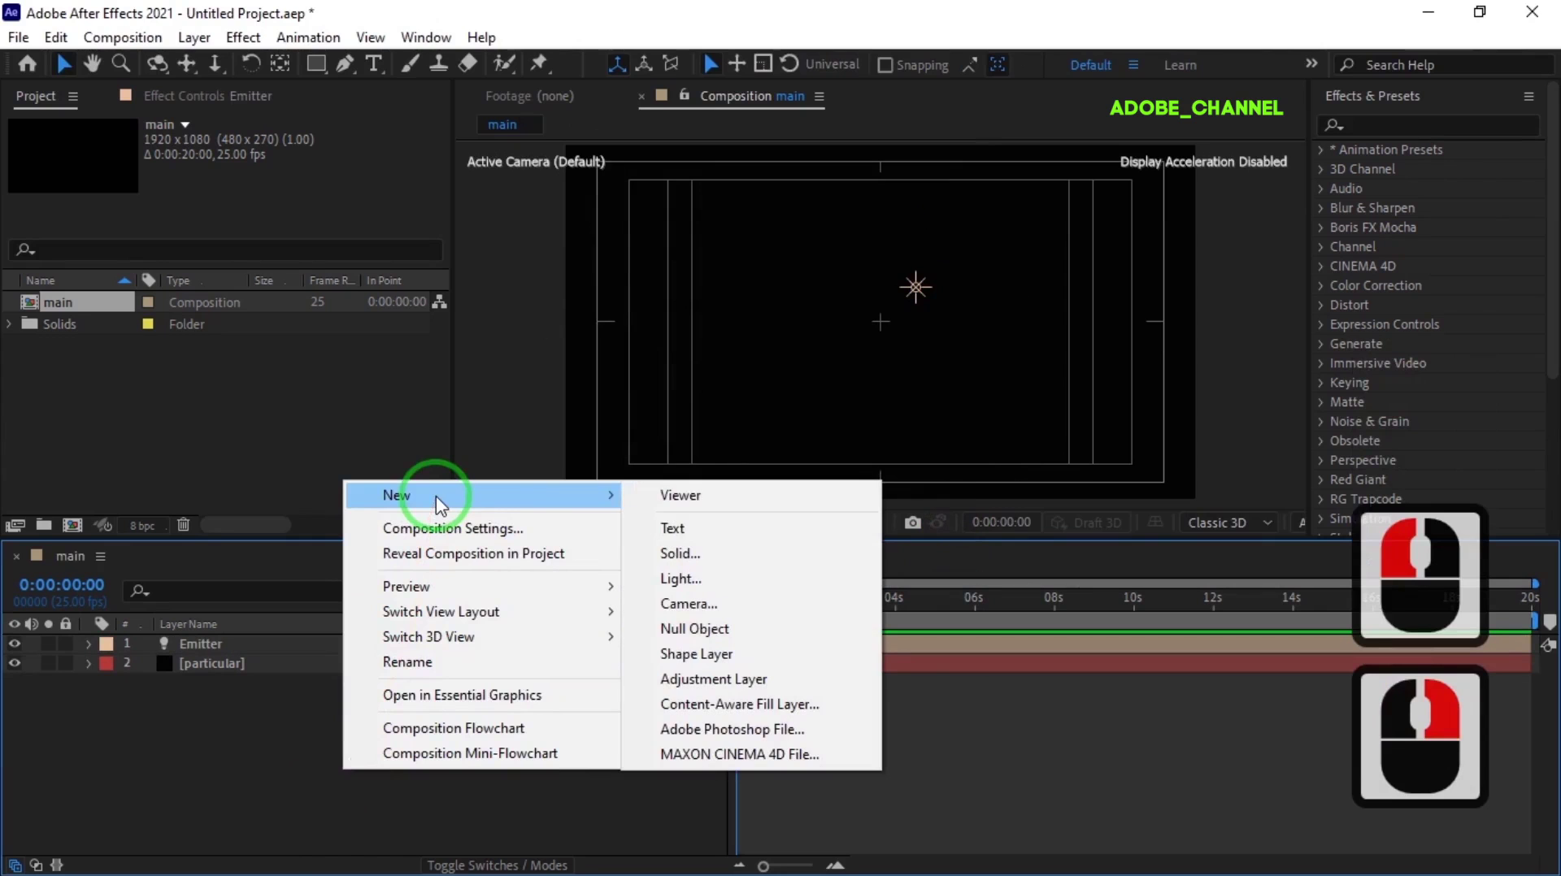
click(695, 602)
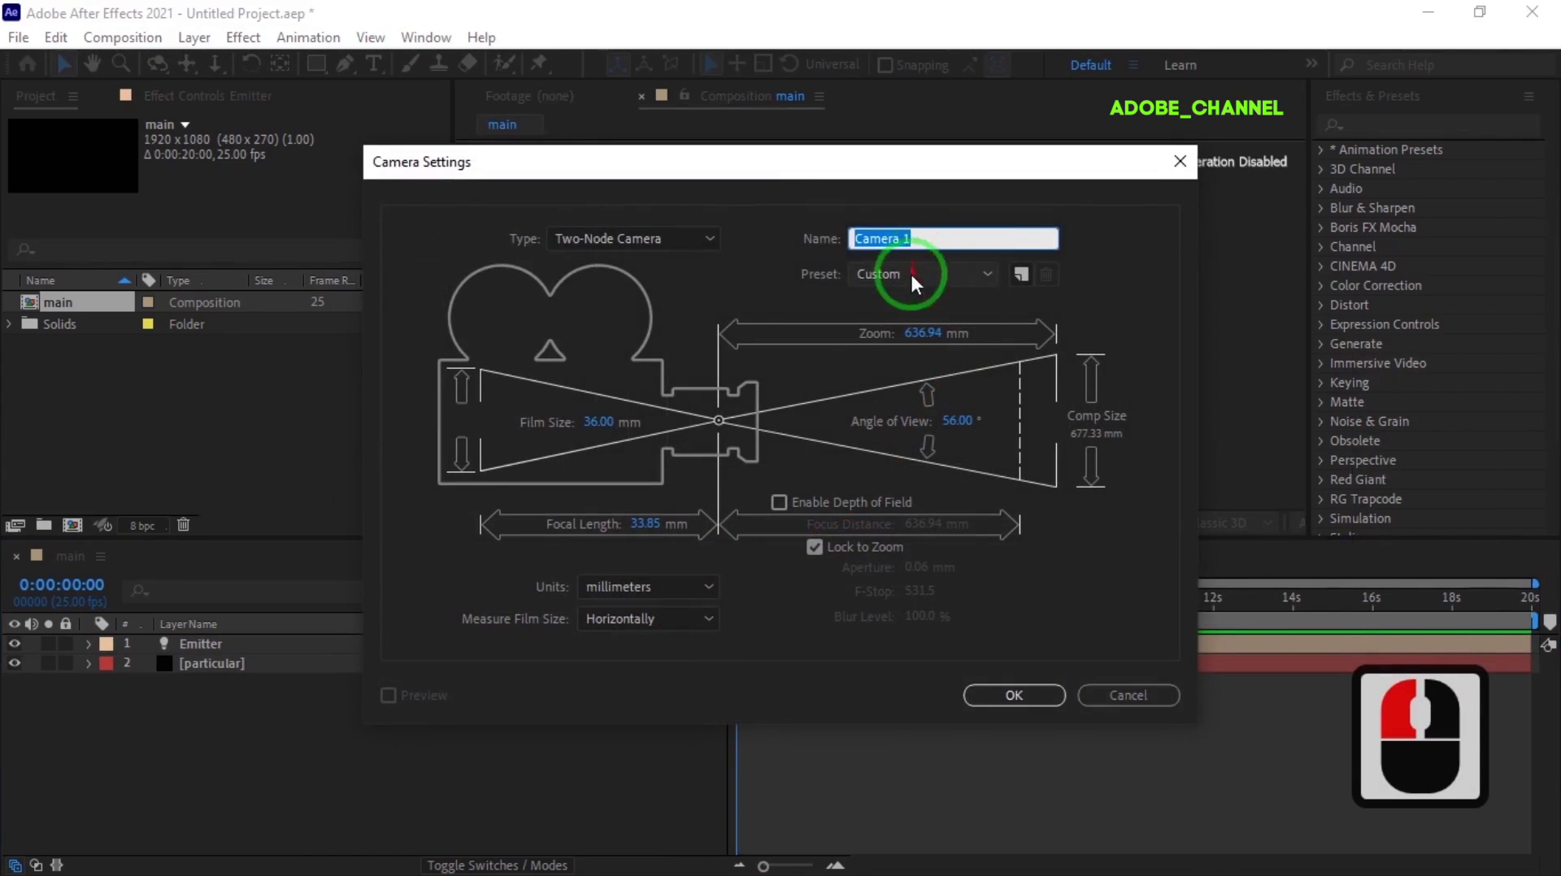
click(947, 421)
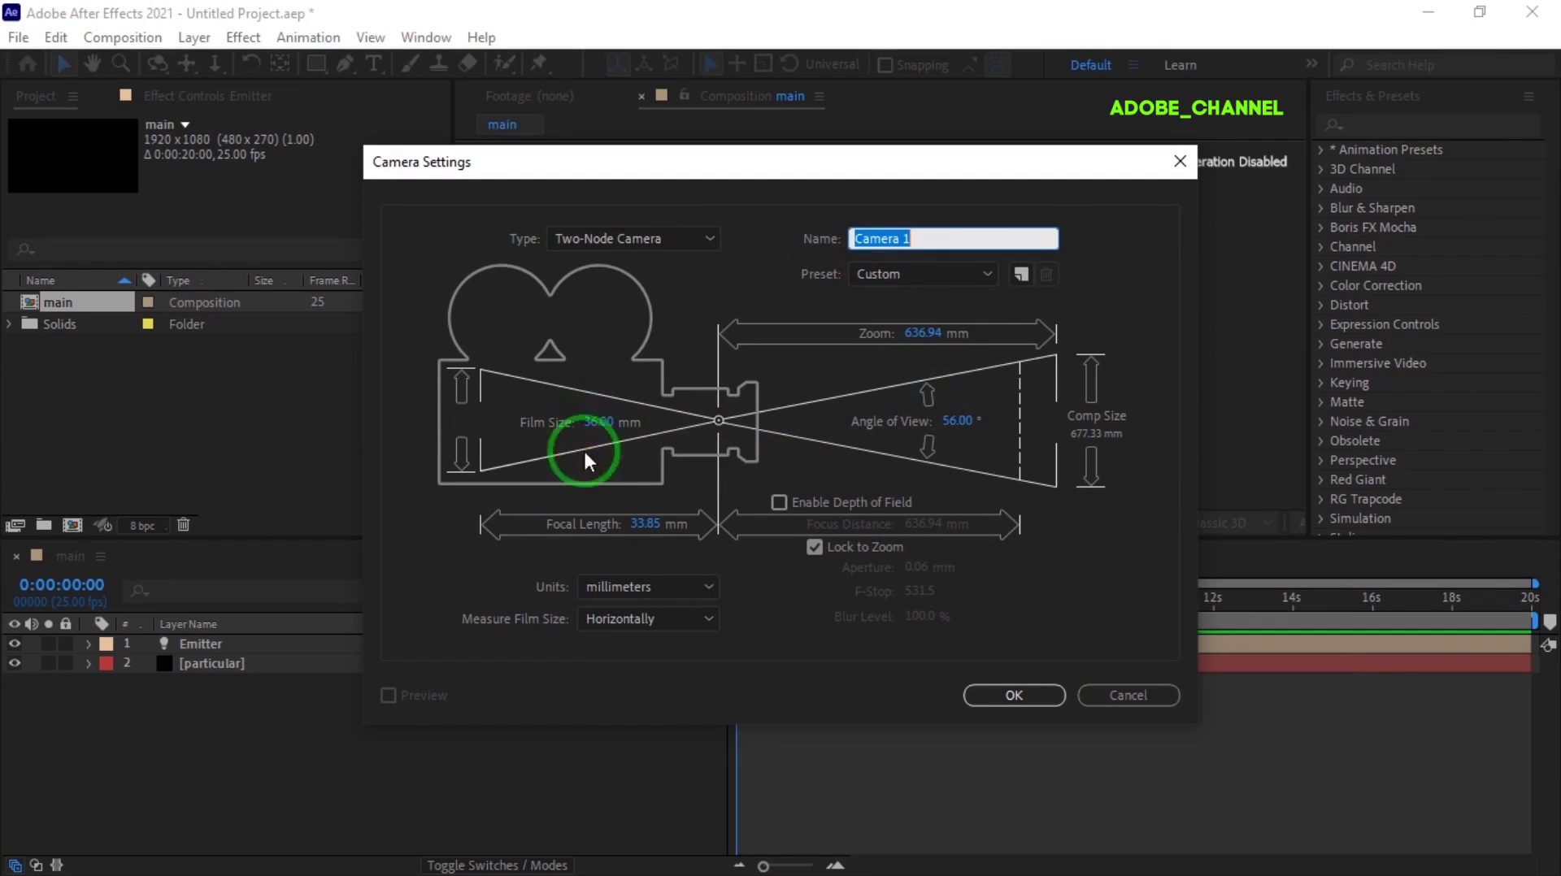
click(1007, 696)
Move the Emitter light to the centre of the frame in the active camera view
click(276, 665)
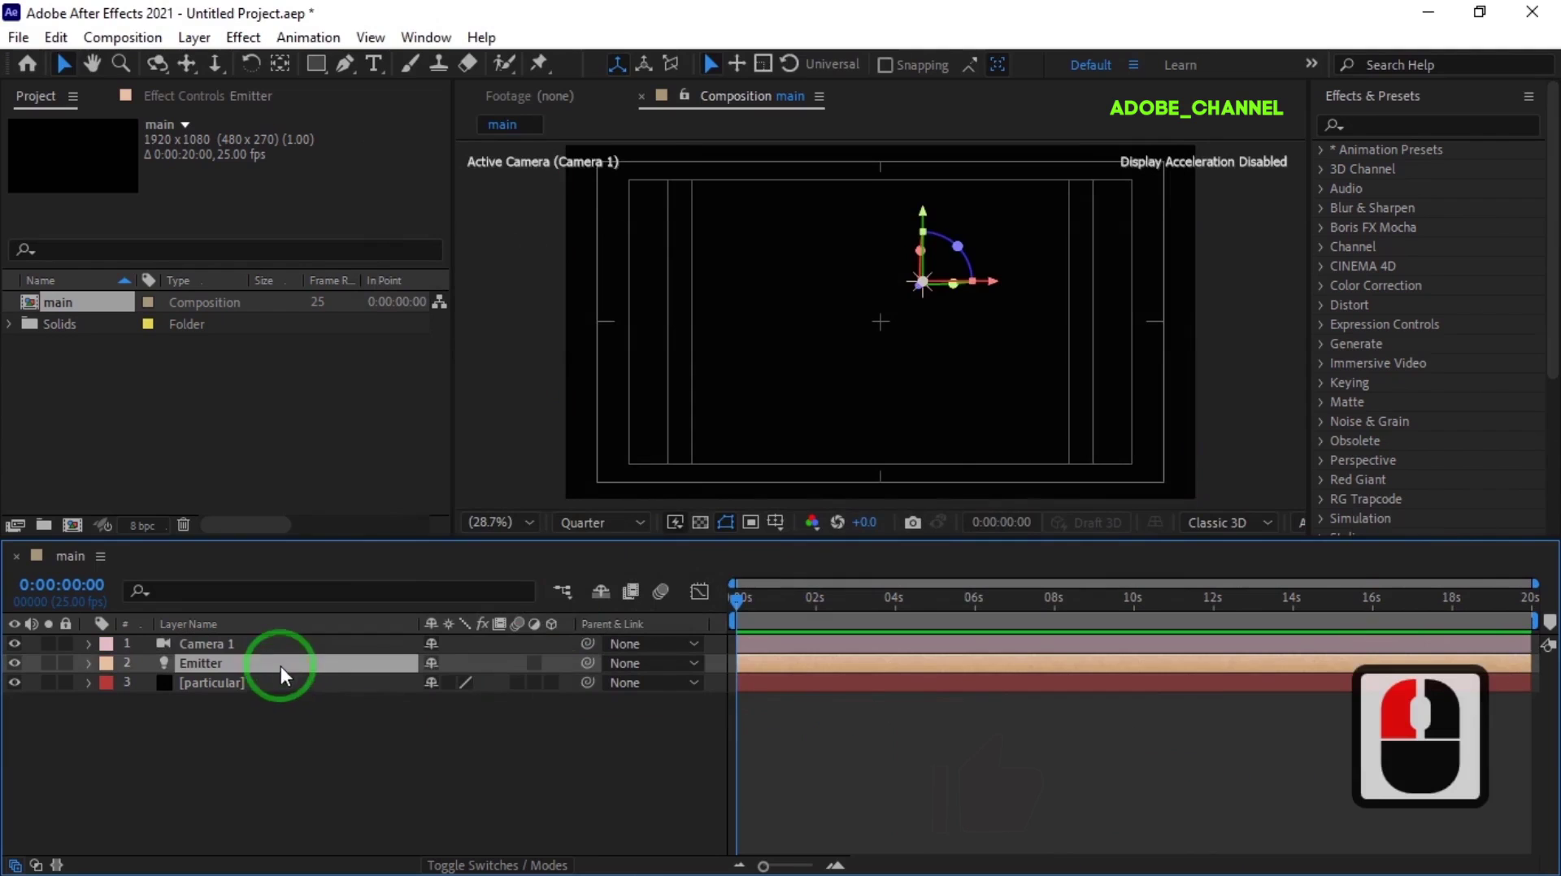
drag(922, 282, 889, 336)
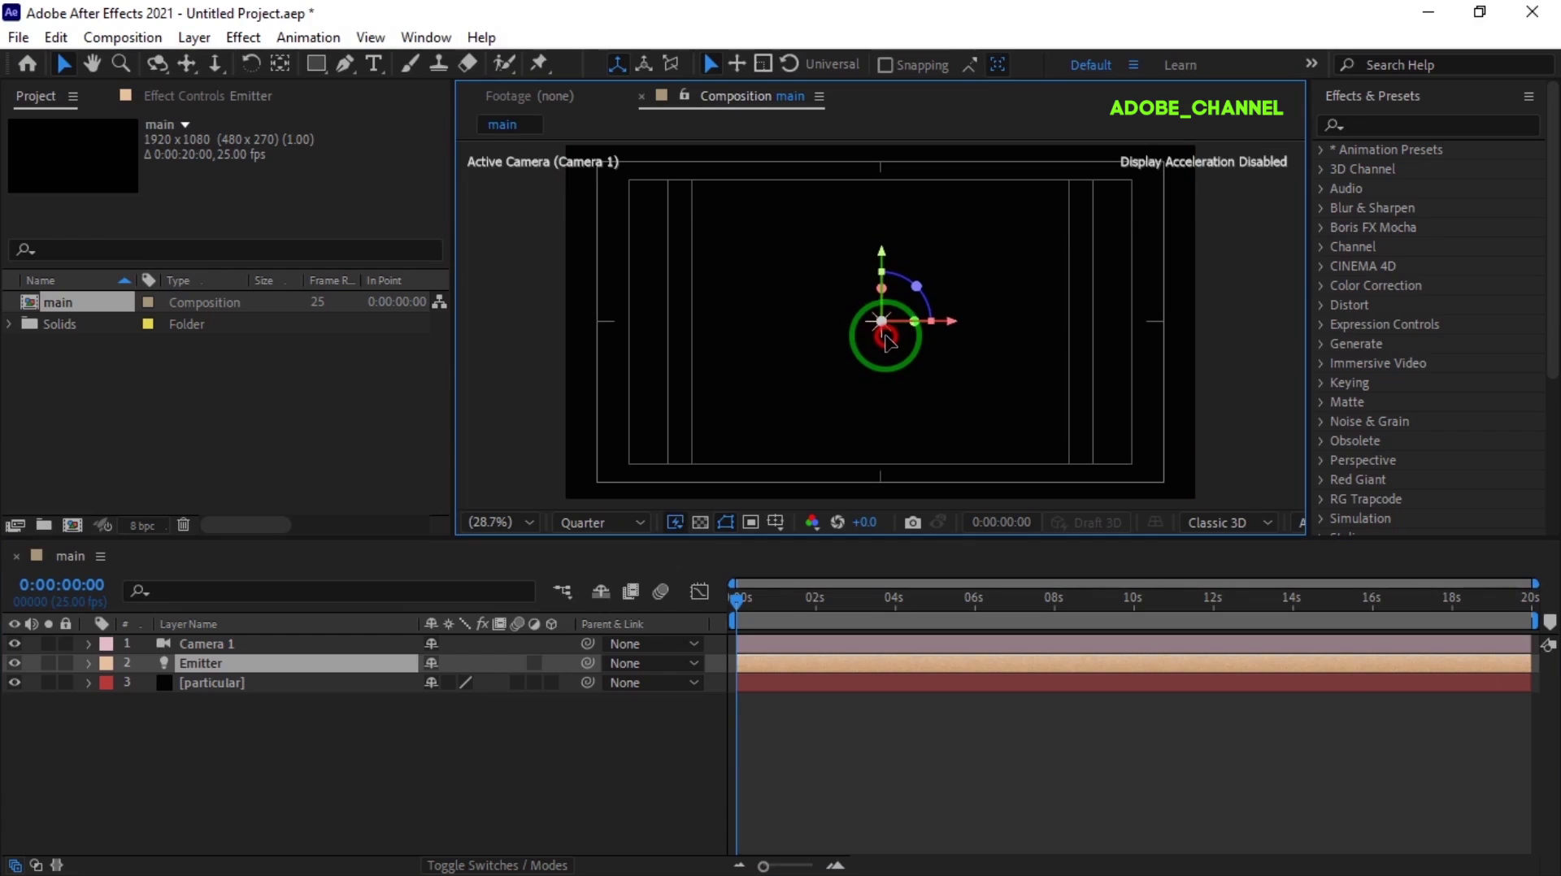
Find the Trapcode Particular effect and apply it to the particular solid layer
click(240, 682)
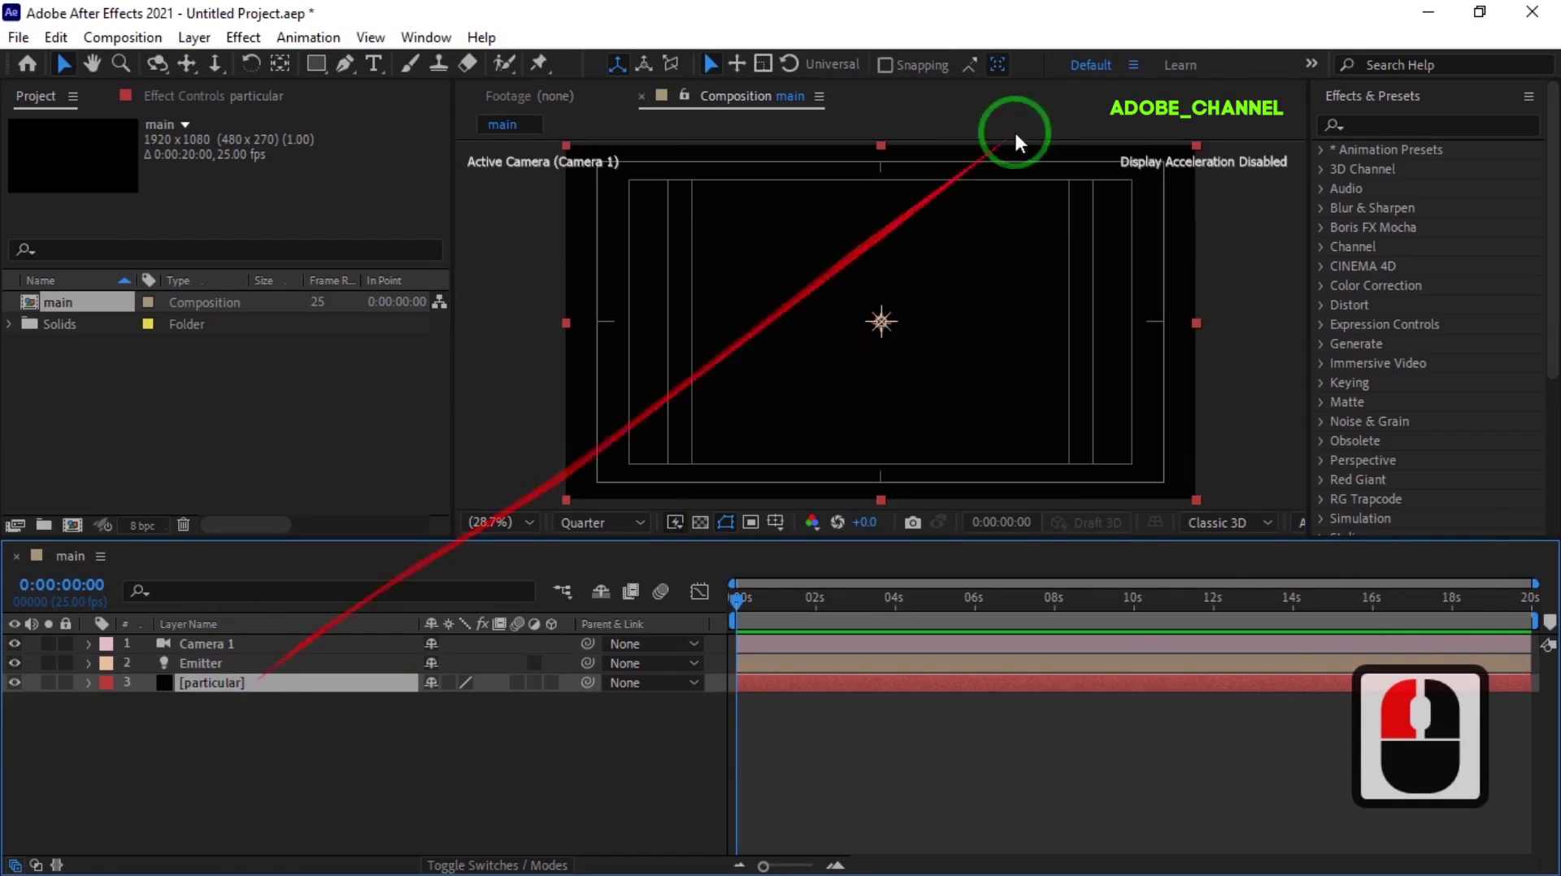
click(1372, 125)
text(partic)
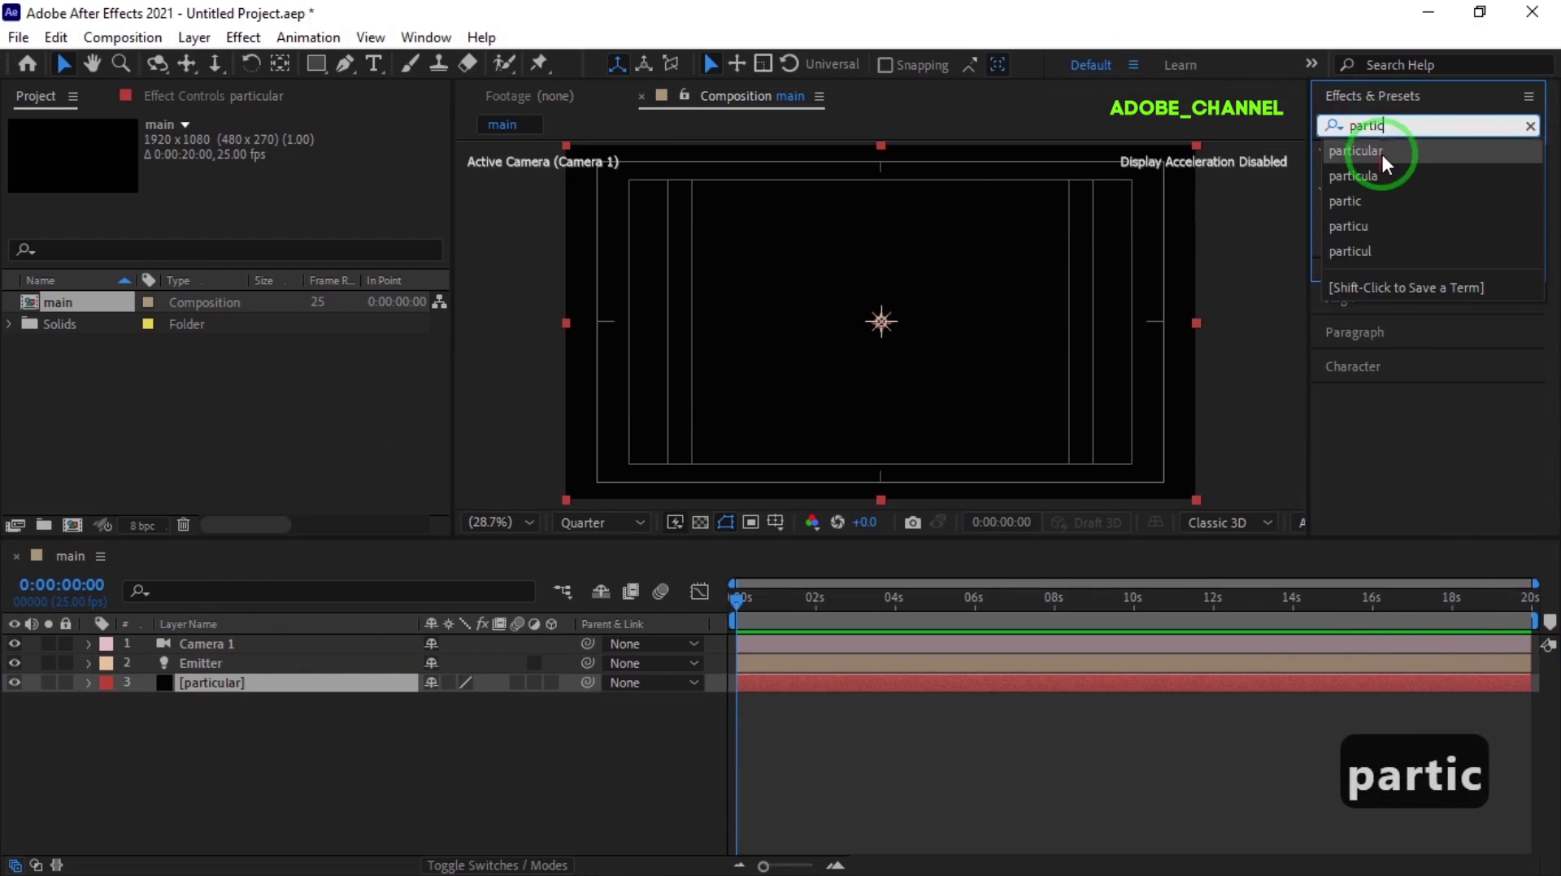
click(1382, 153)
drag(1411, 170, 290, 684)
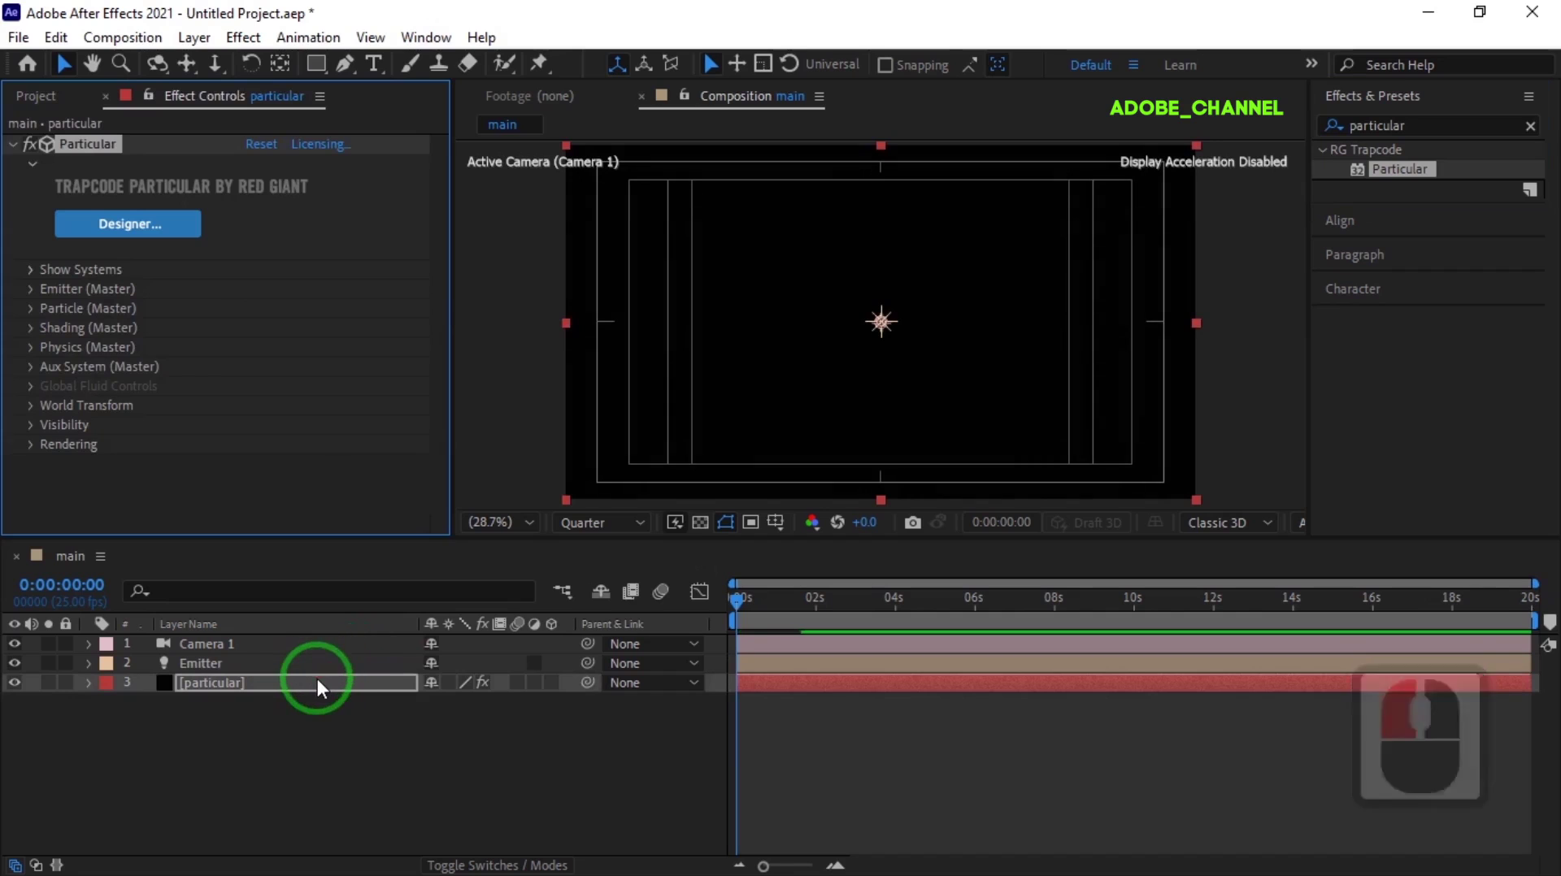
Set the Emitter Type of the Particular effect's master emitter to Light(s)
click(30, 288)
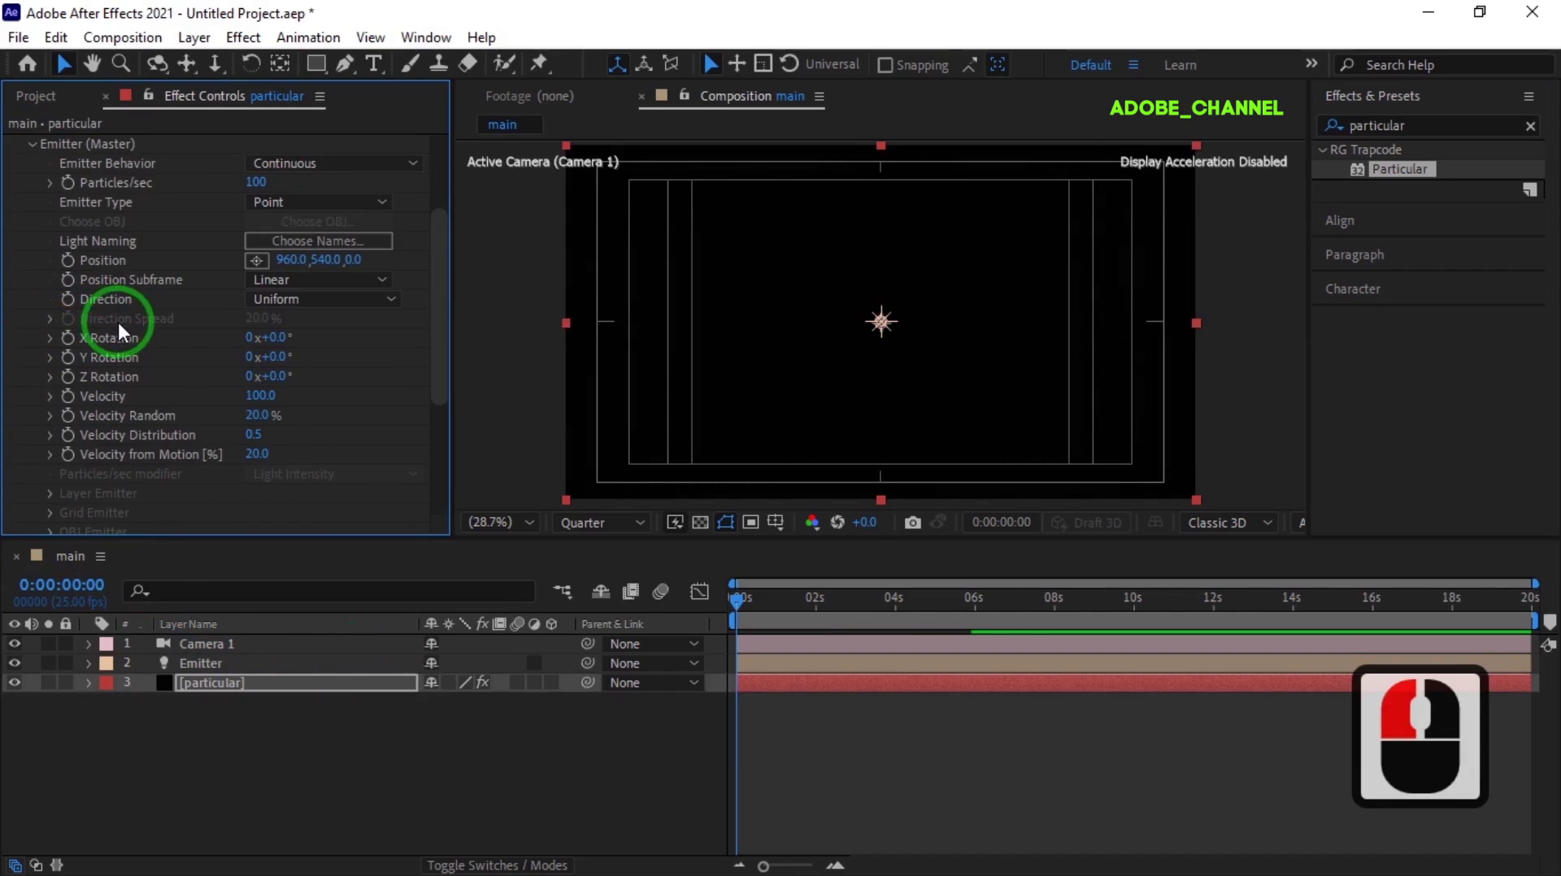
click(378, 202)
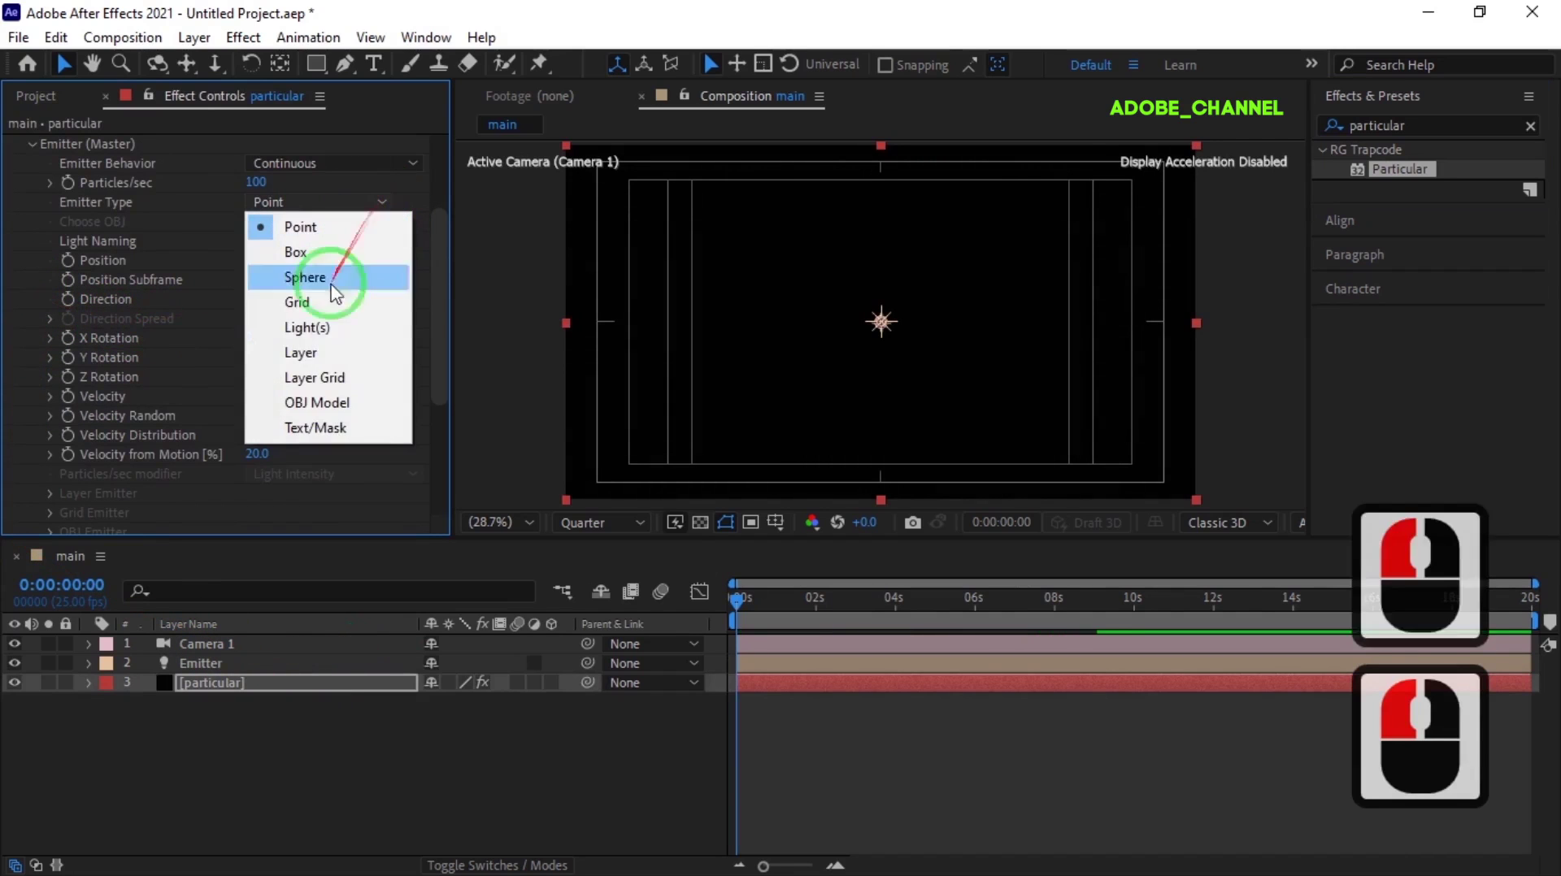
click(321, 329)
Set the master emitter's Emitter Size XYZ to 0 and its Velocity to 10
click(253, 491)
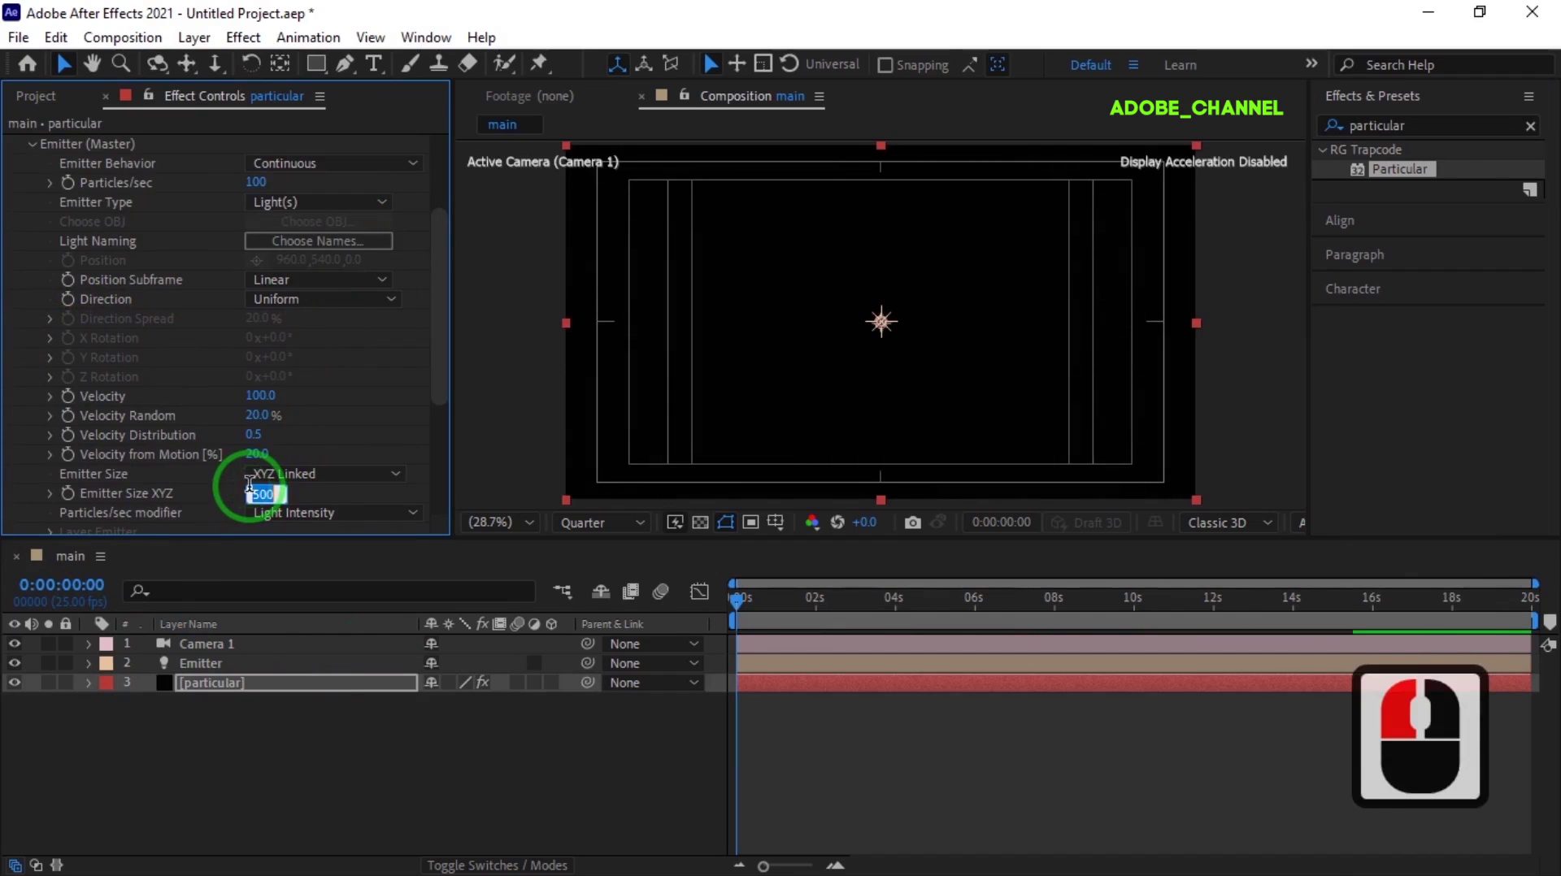
text(0)
click(257, 396)
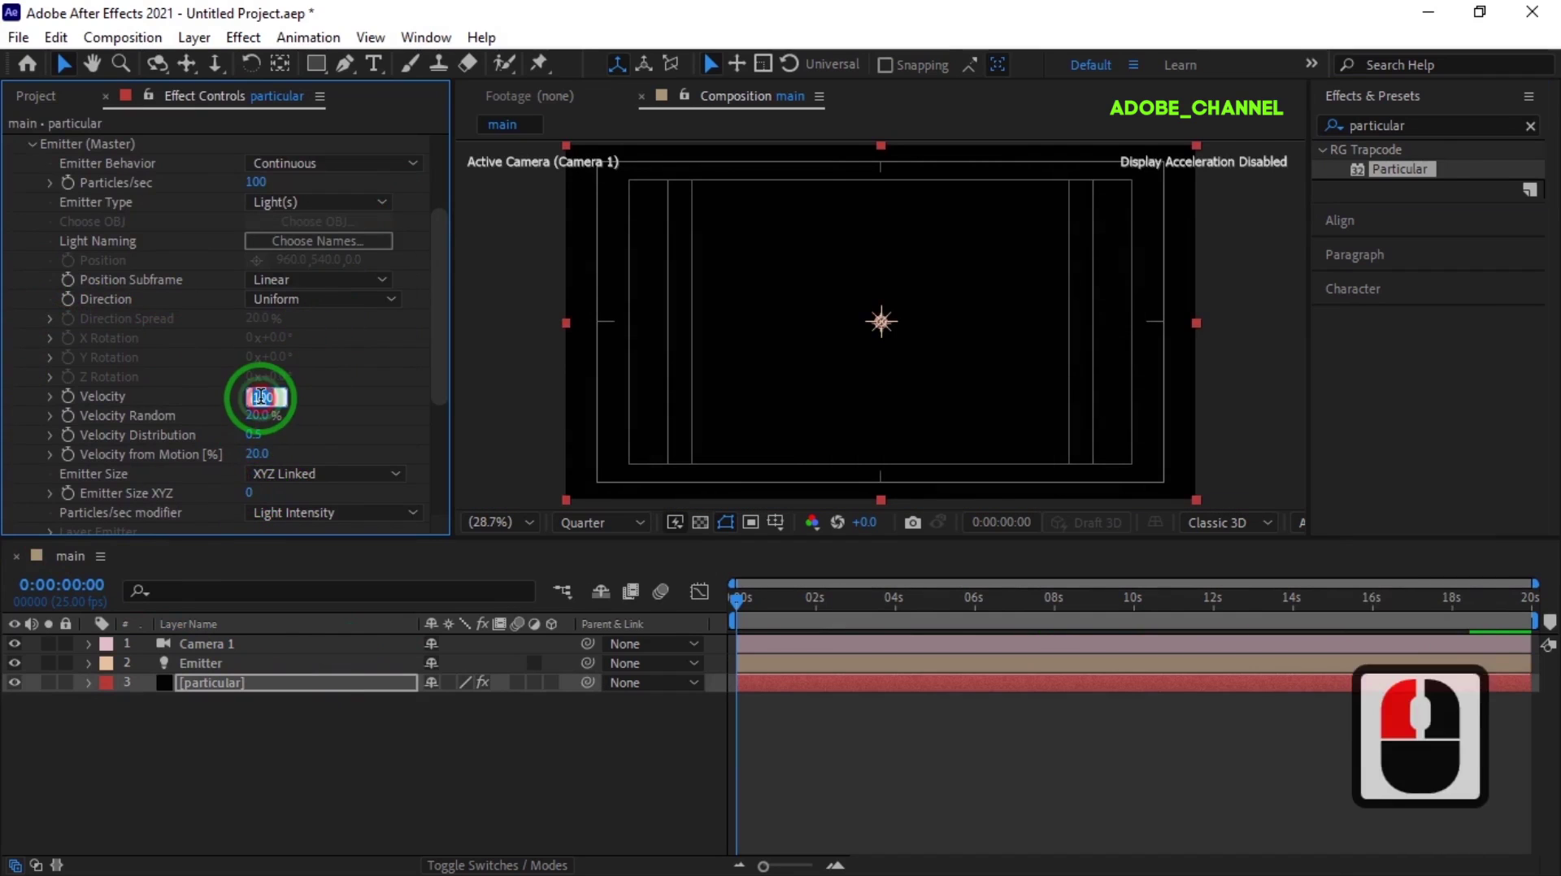
text(10)
key(Return)
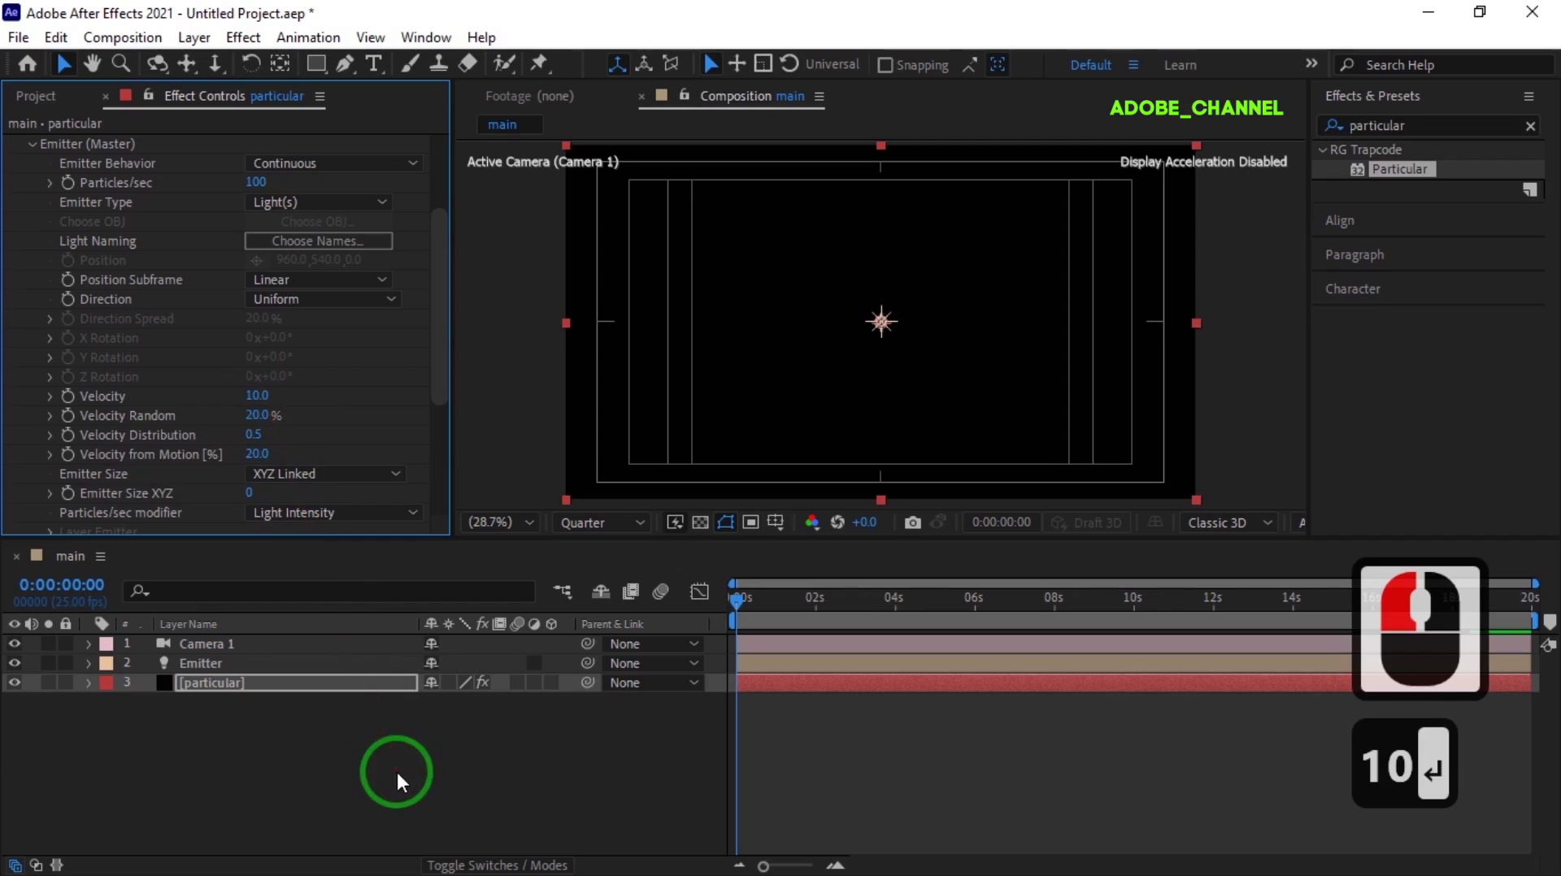
Add a null object to the composition and make it a 3D layer
click(397, 769)
right_click(397, 769)
mouse_move(481, 499)
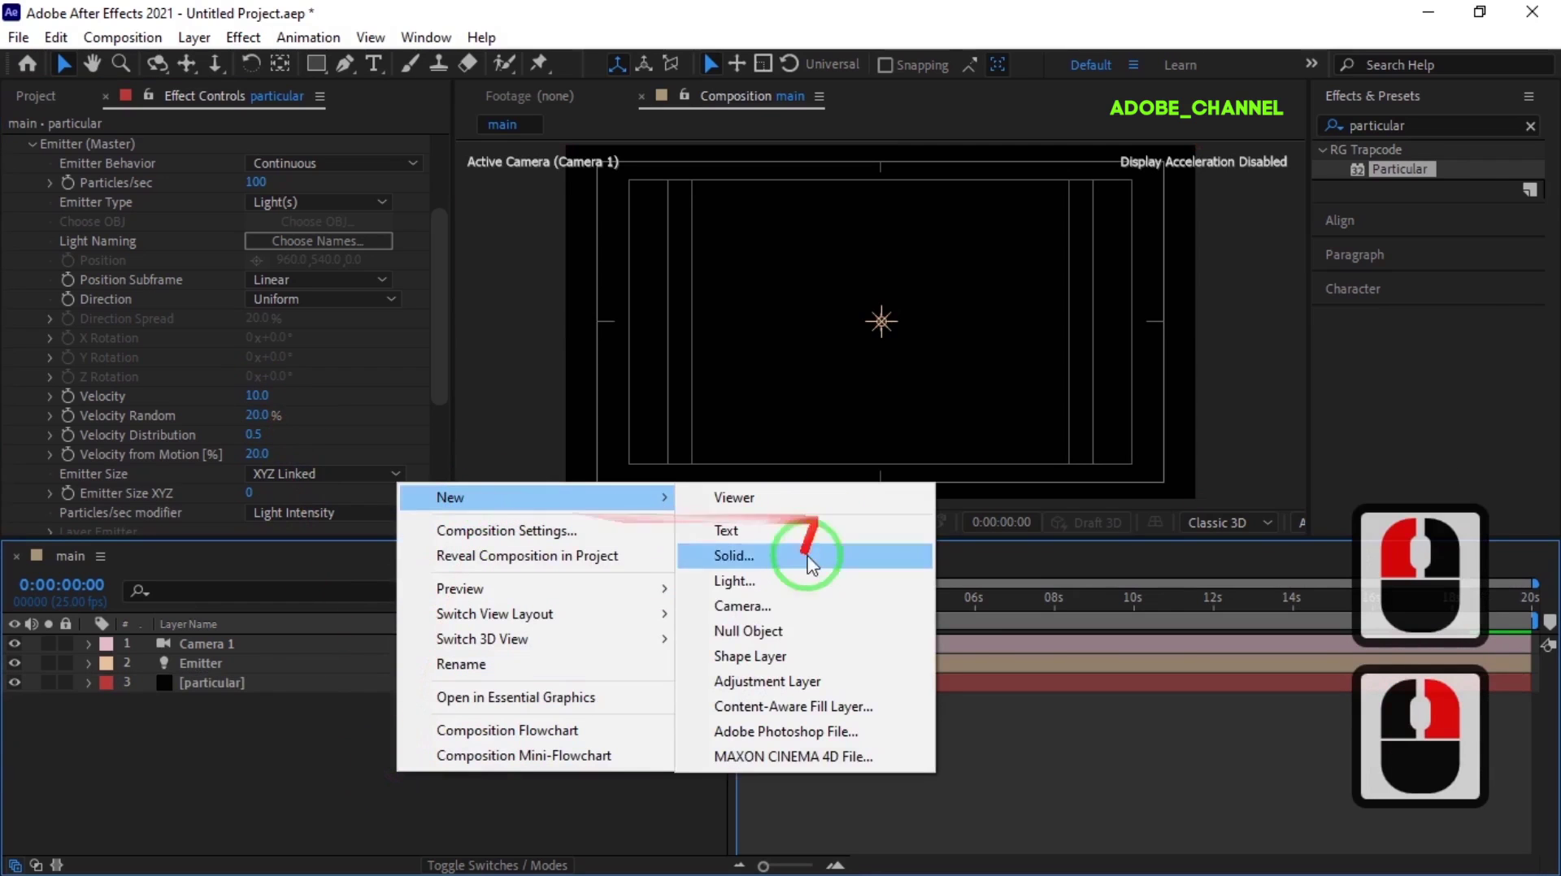
click(789, 631)
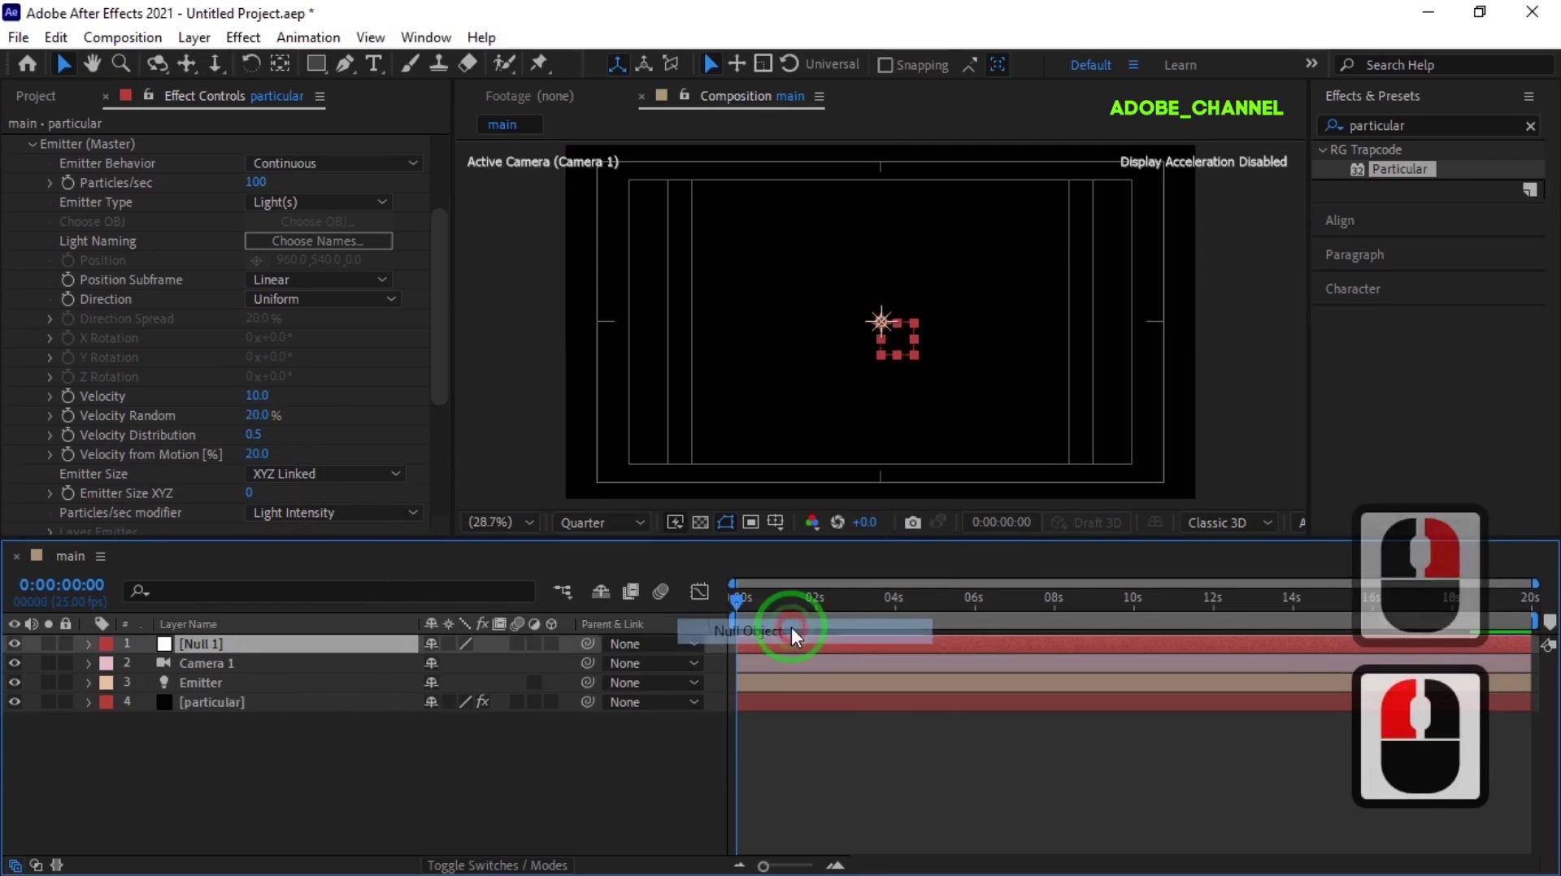
click(556, 643)
Parent the Emitter light layer to the Null 1 layer
click(261, 678)
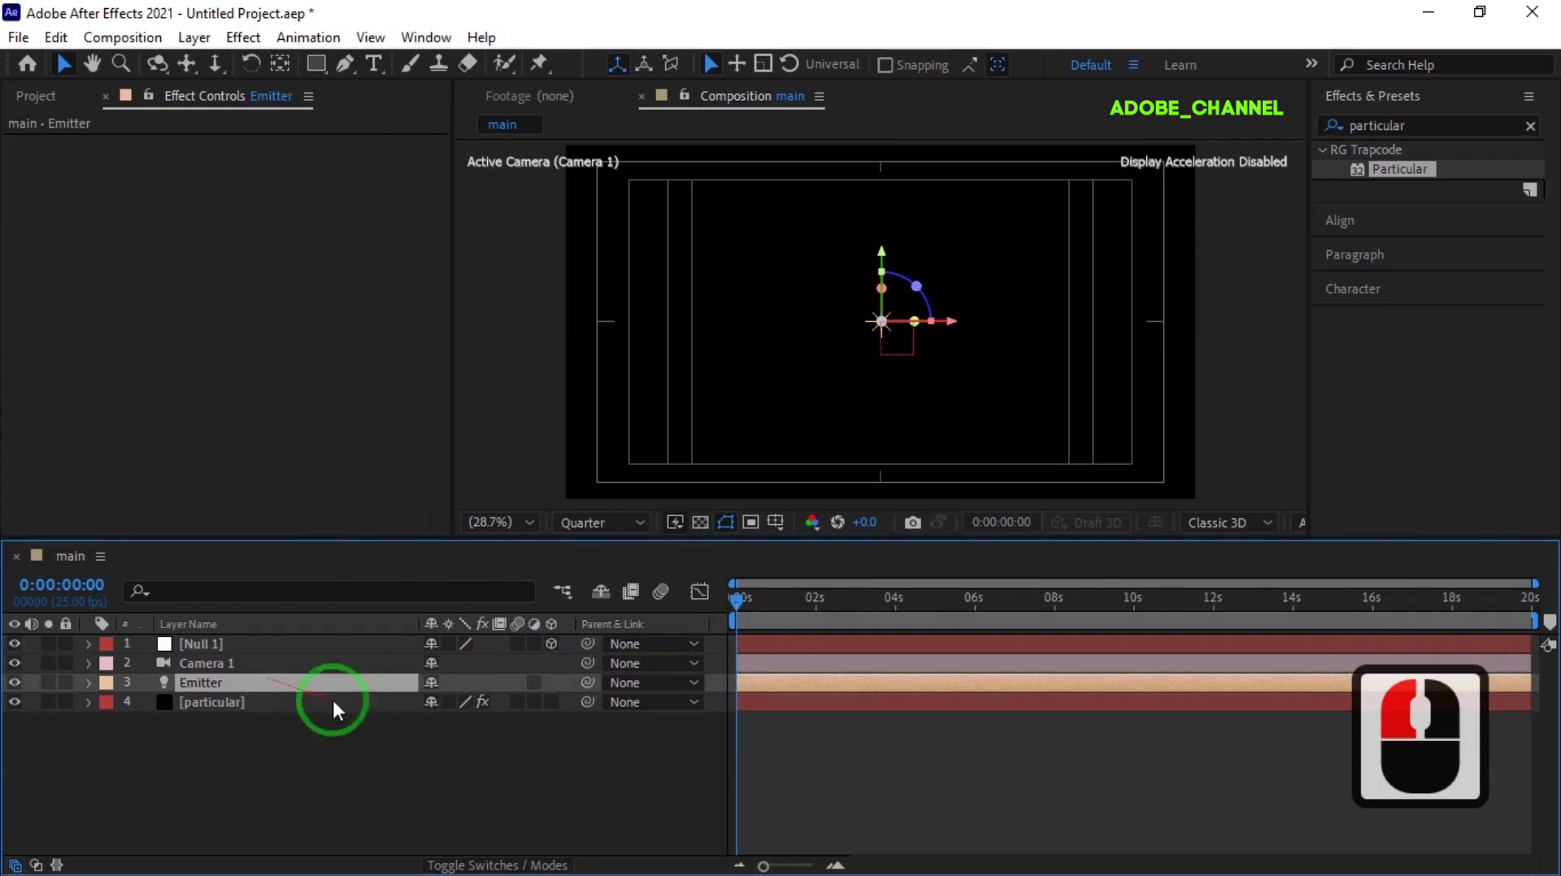
drag(587, 683, 187, 645)
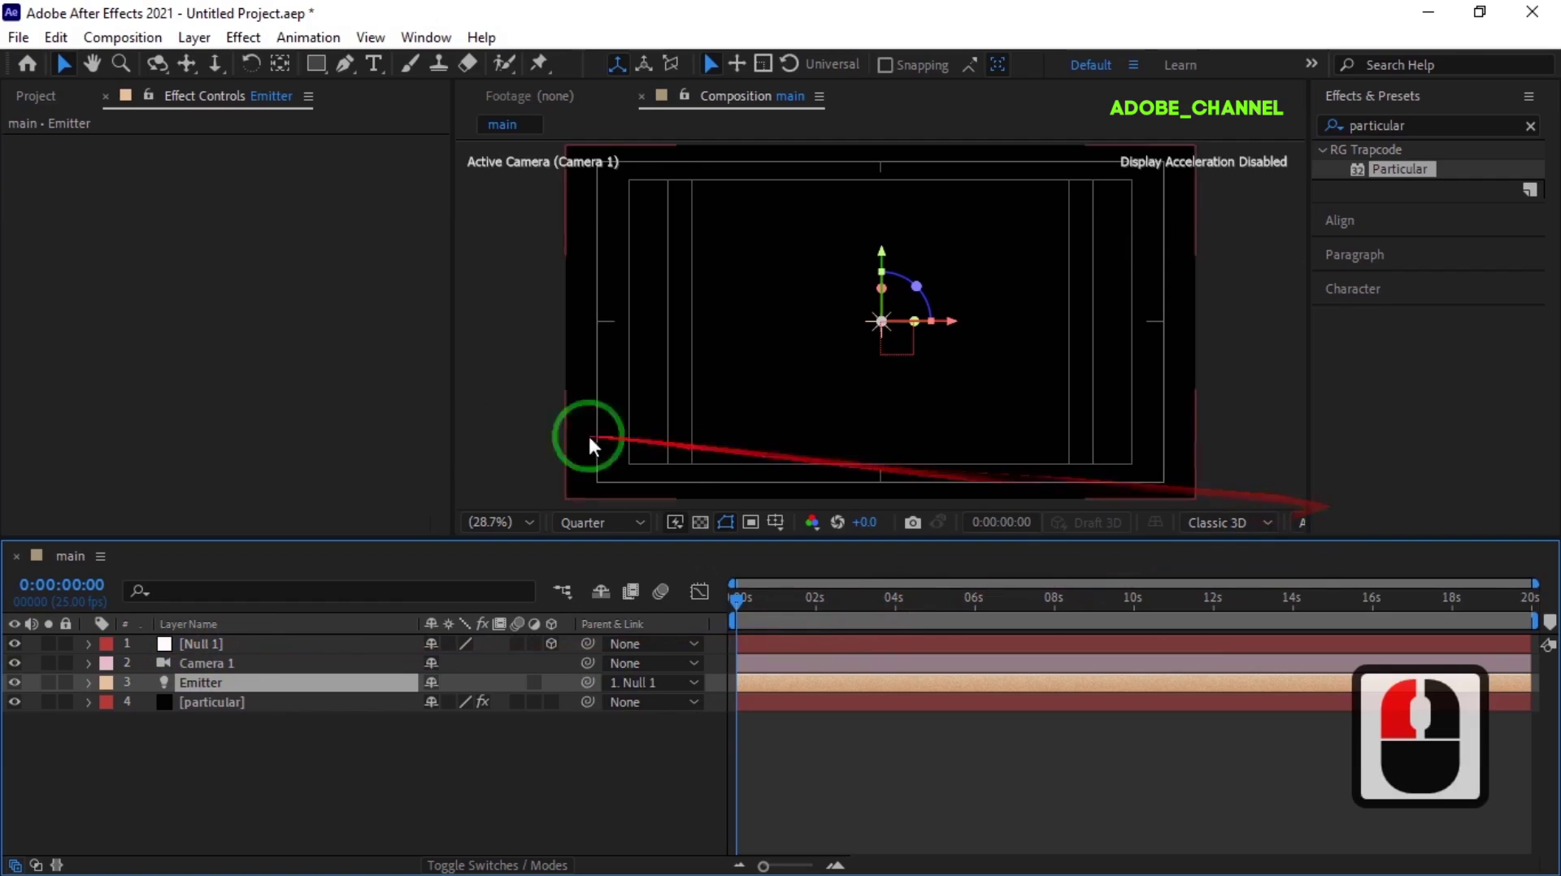
Switch the viewer to the Top view and move the Emitter light onto the null's origin at the composition centre
drag(450, 429, 315, 435)
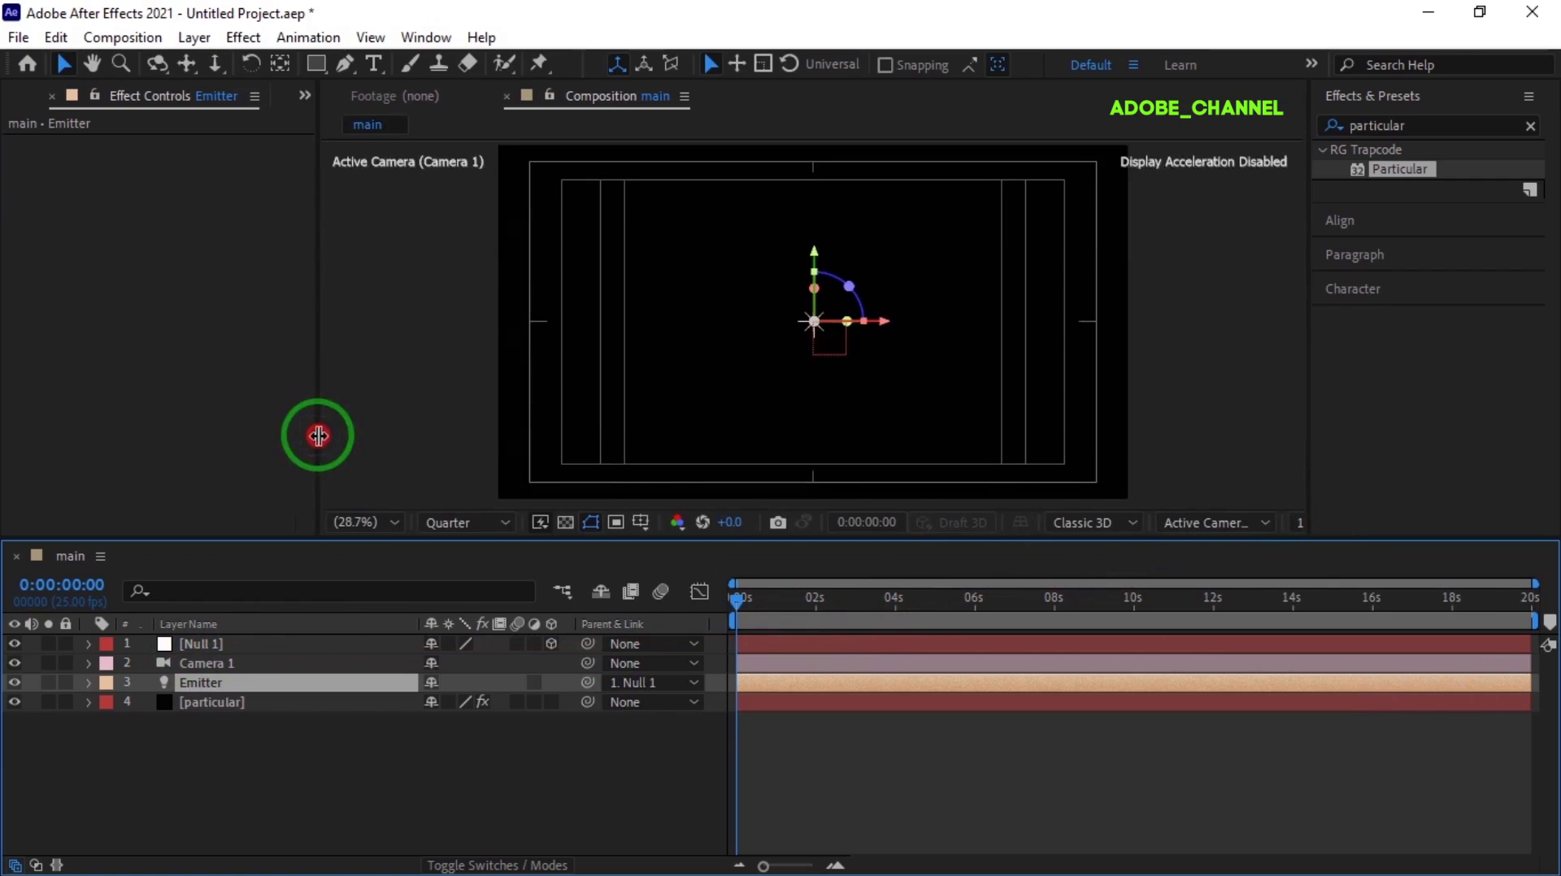
click(1262, 520)
click(1211, 261)
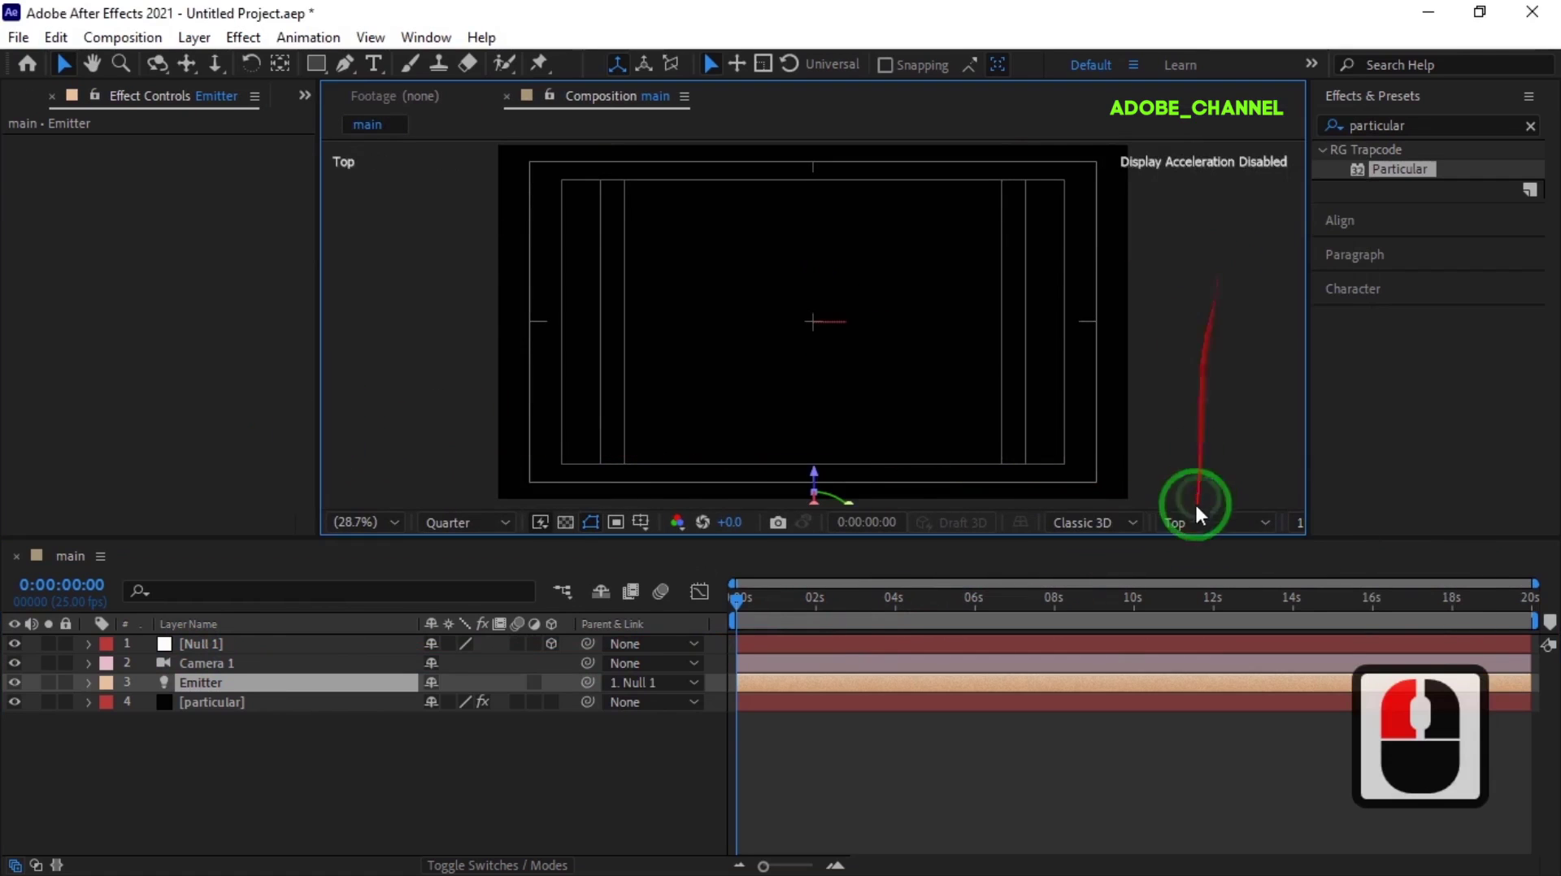
scroll(1154, 405, down, 2)
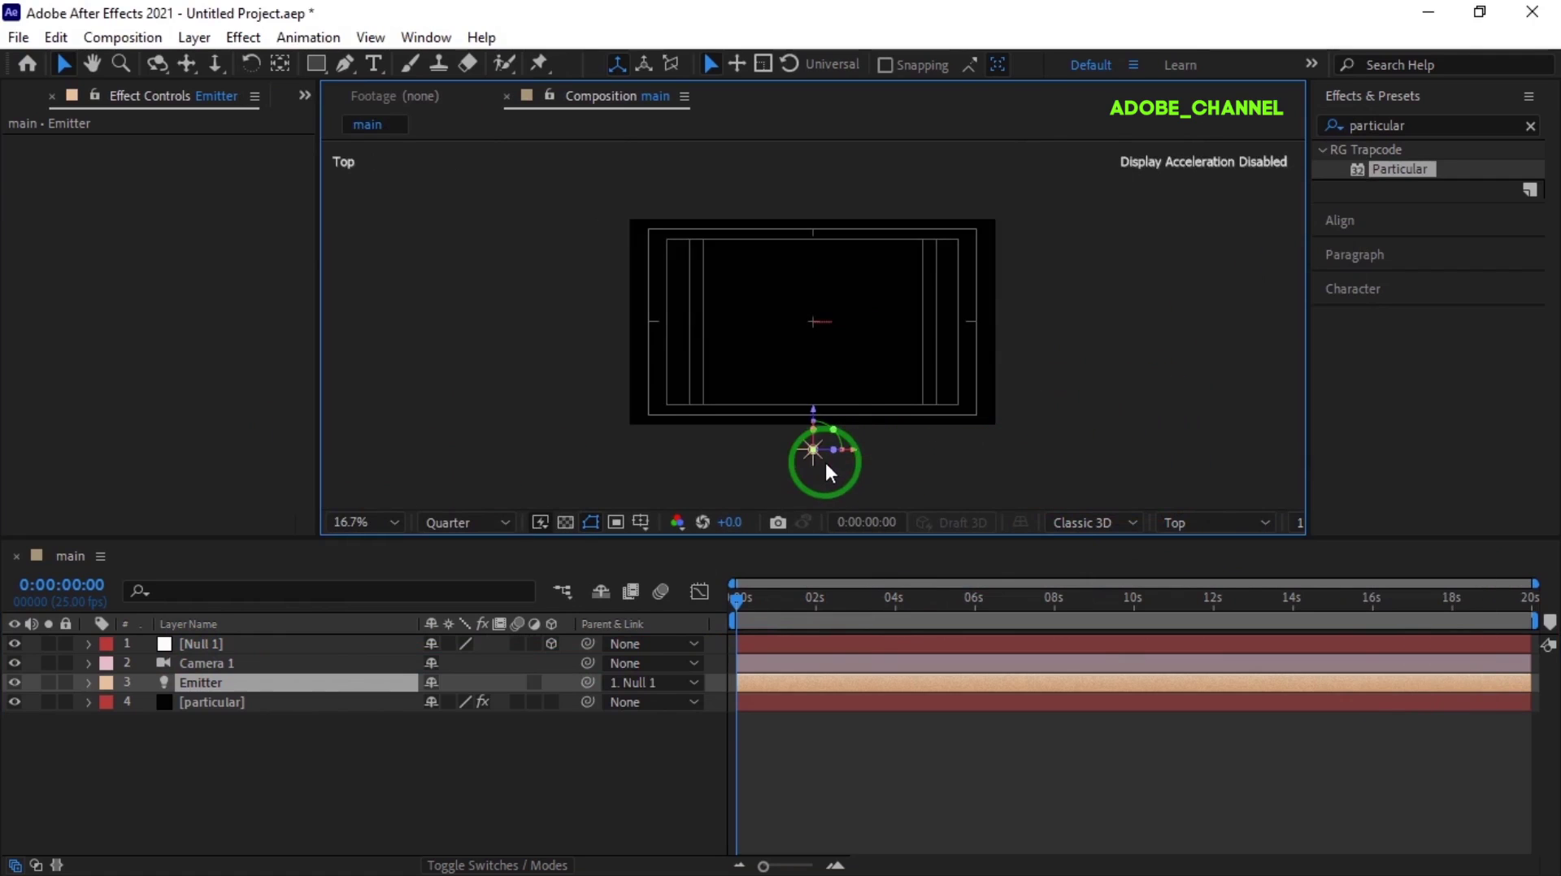
drag(824, 456, 829, 341)
scroll(1065, 386, up, 2)
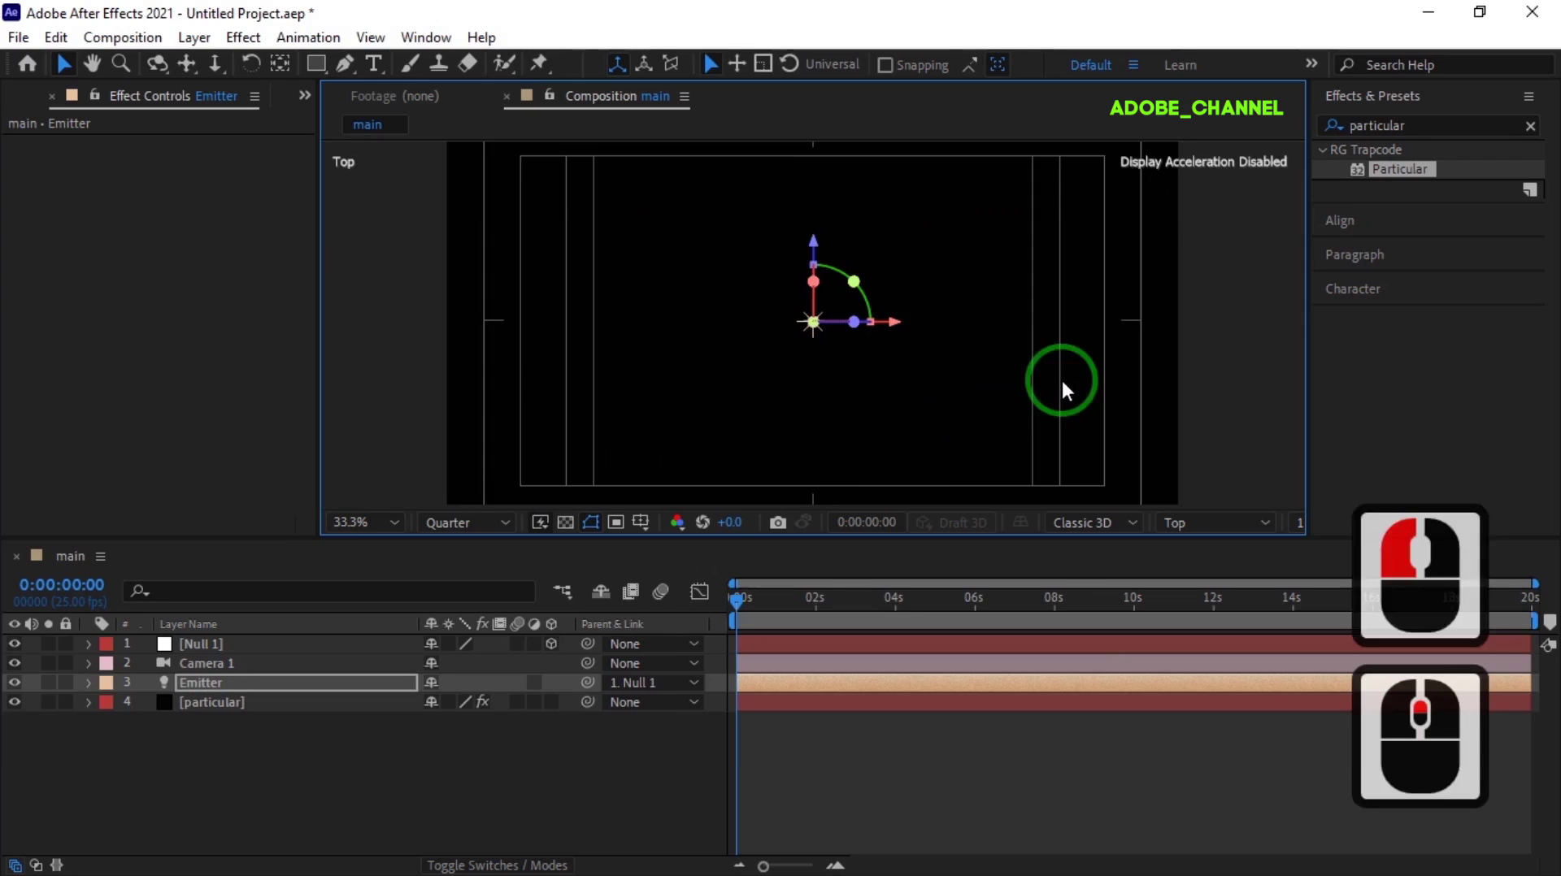
click(307, 803)
Return to the active camera view and set a starting Y Rotation keyframe on Null 1 at 0 seconds
click(1270, 520)
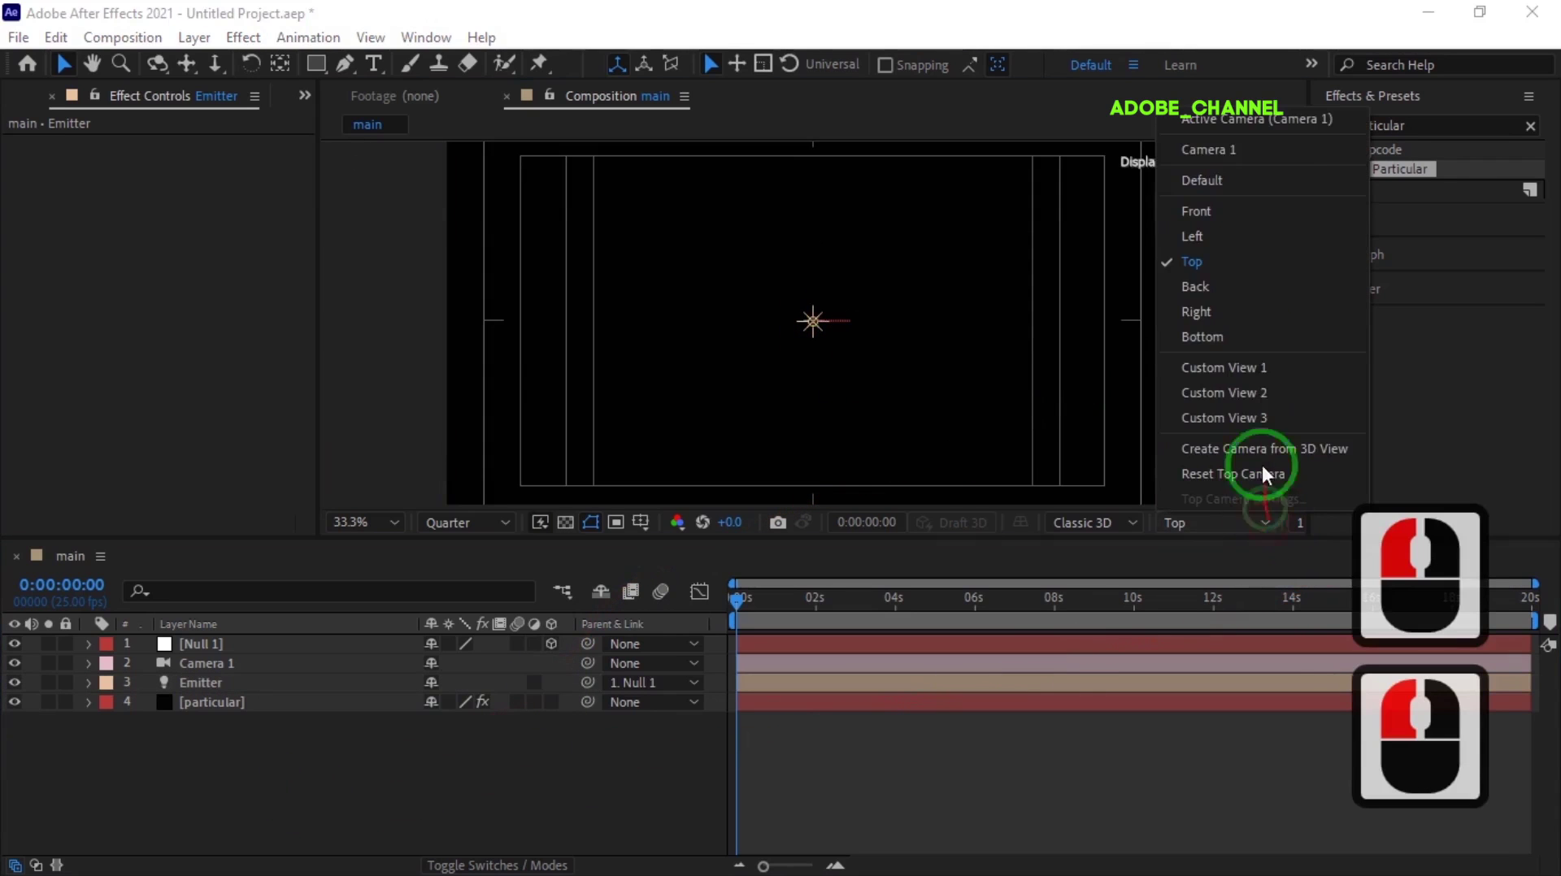
click(1271, 120)
click(247, 642)
key(r)
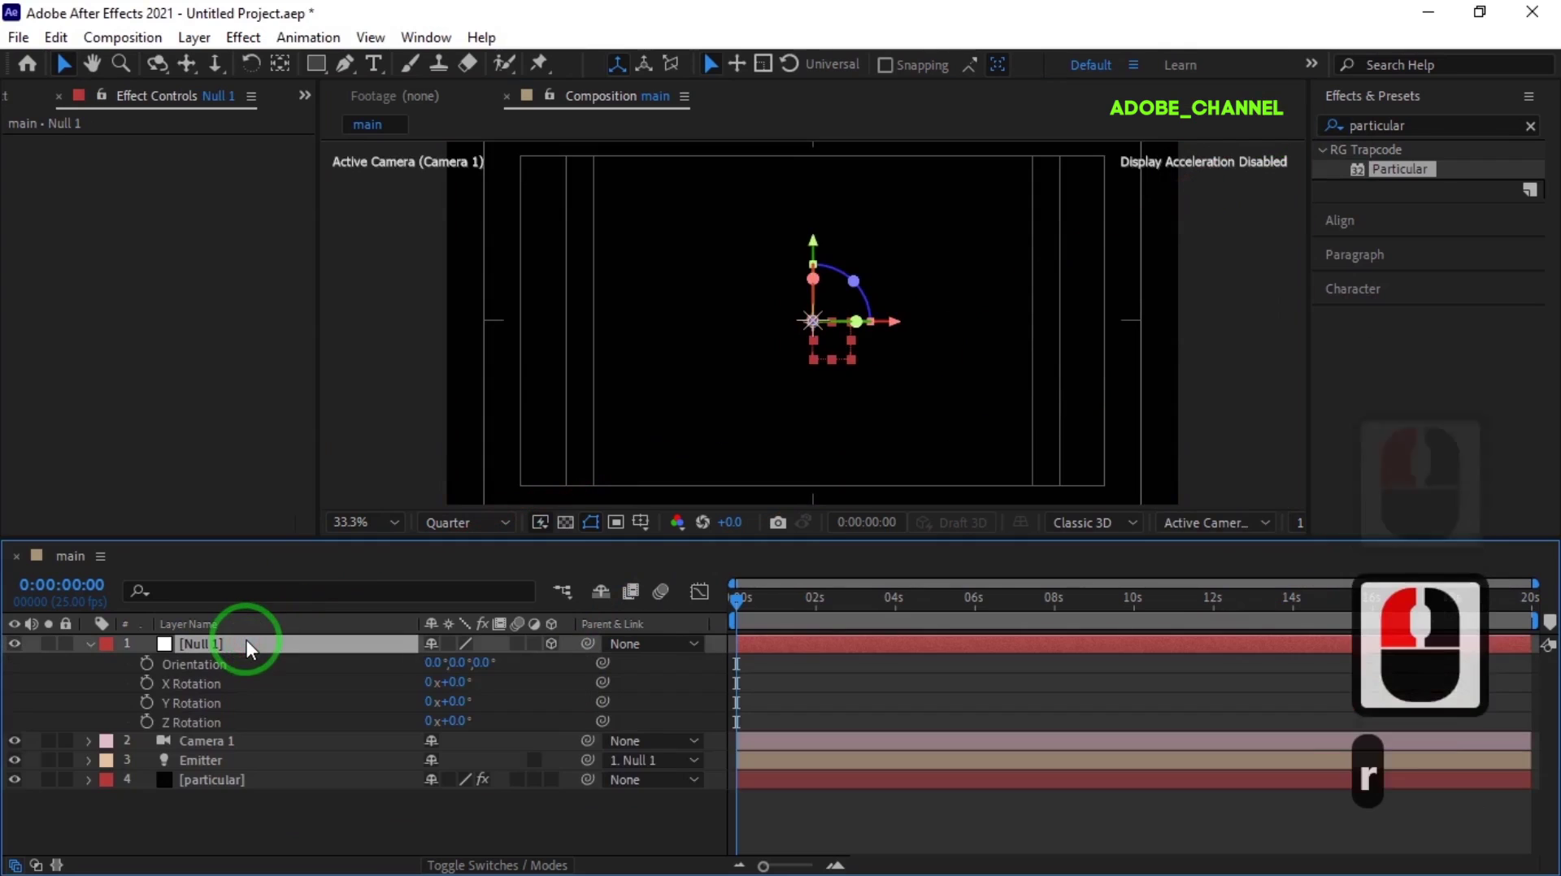
click(147, 702)
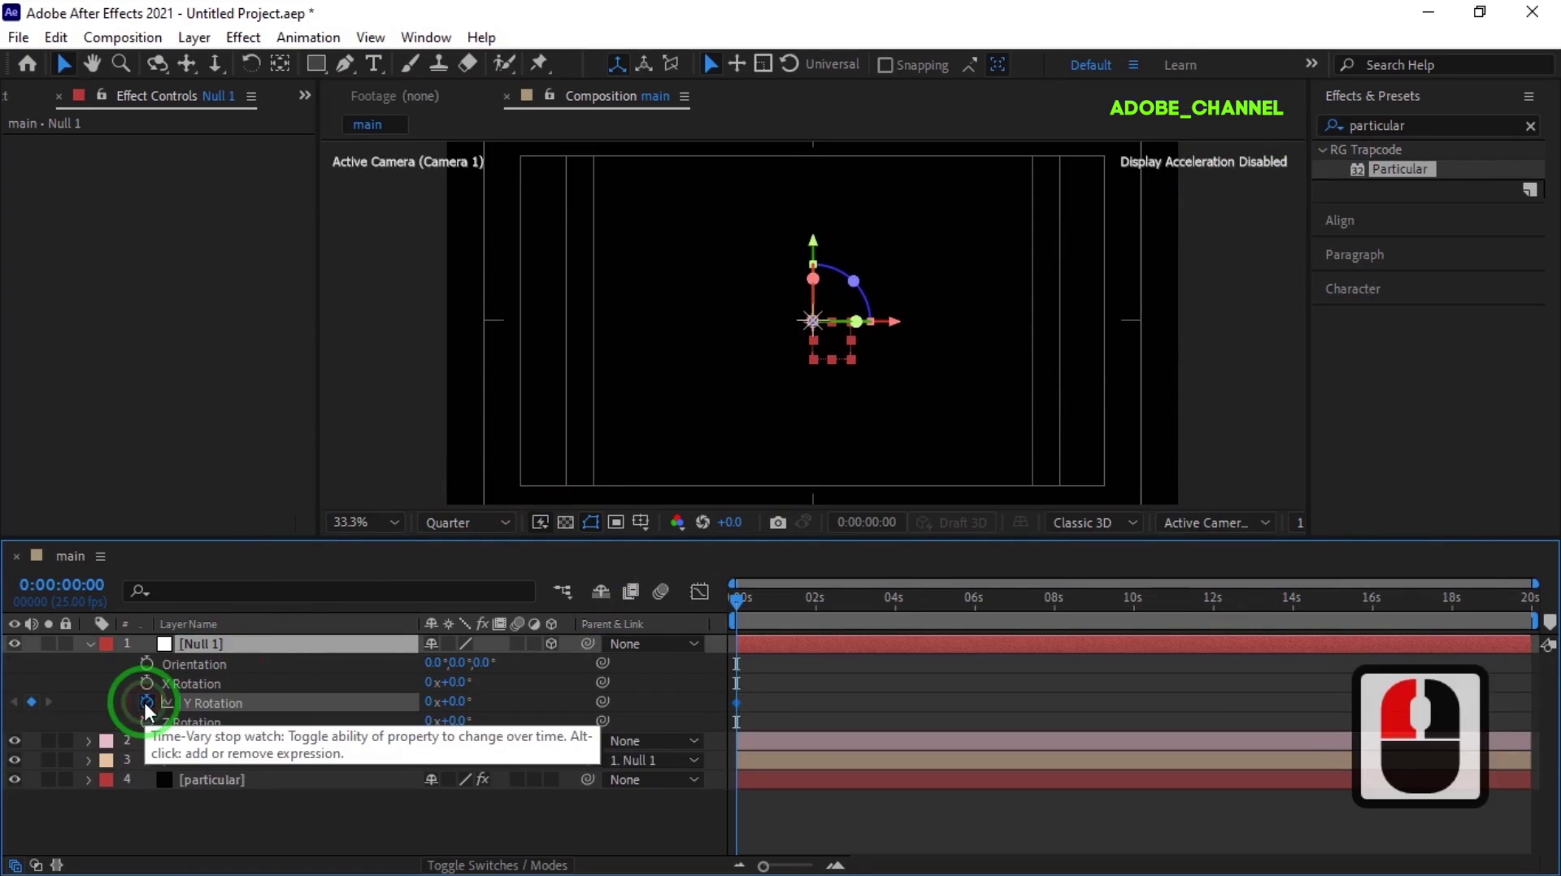
Go to 0:00:15:00 and set Null 1's Y Rotation to 15 full revolutions
click(71, 585)
text(1500)
key(Return)
click(455, 703)
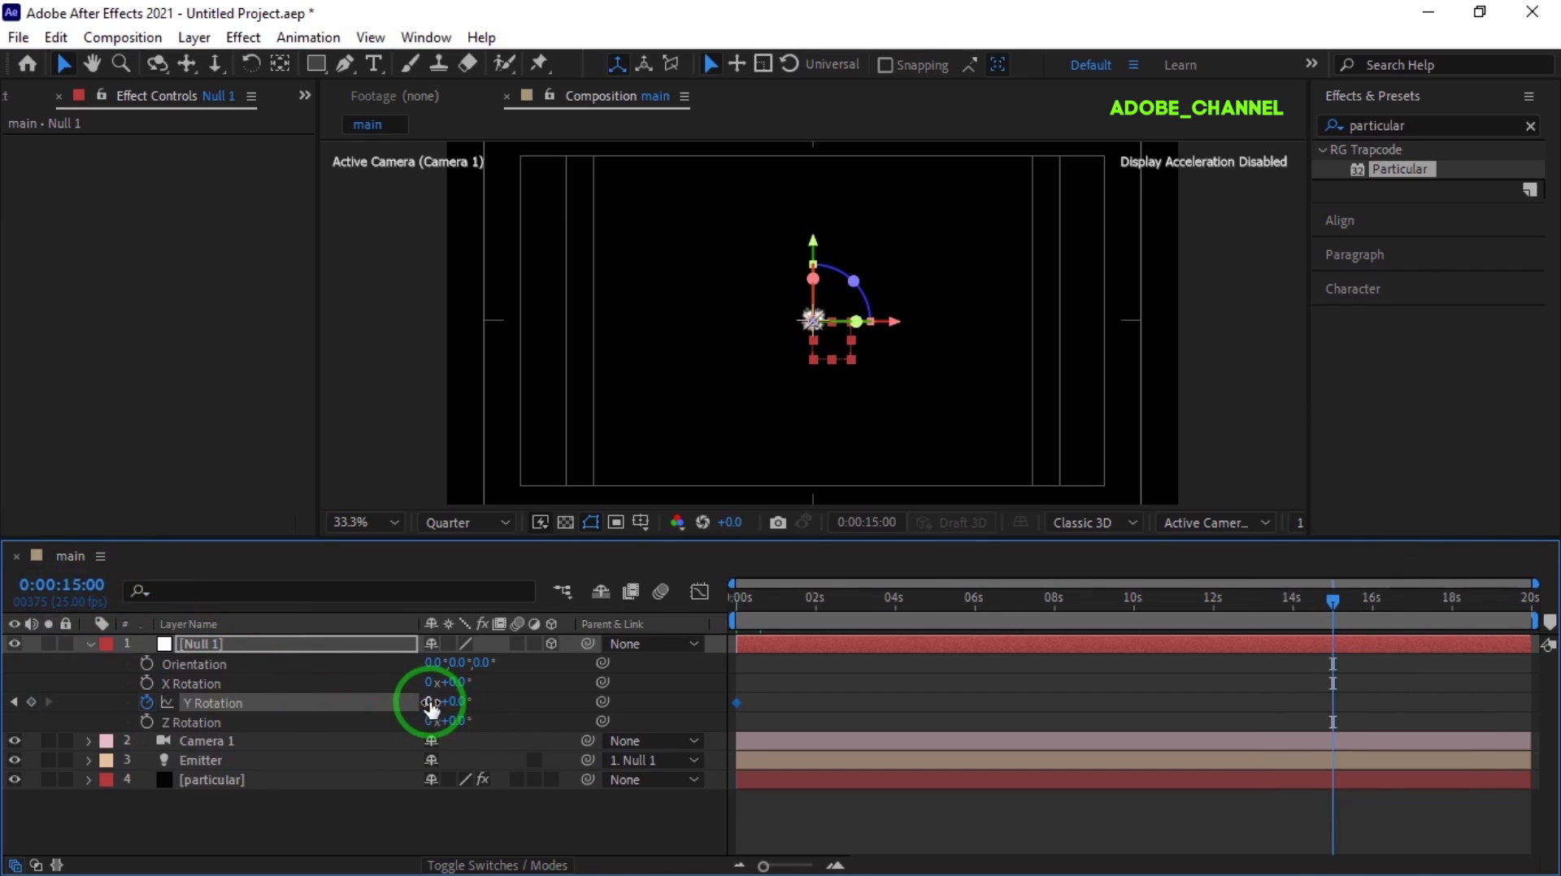
text(15)
key(Return)
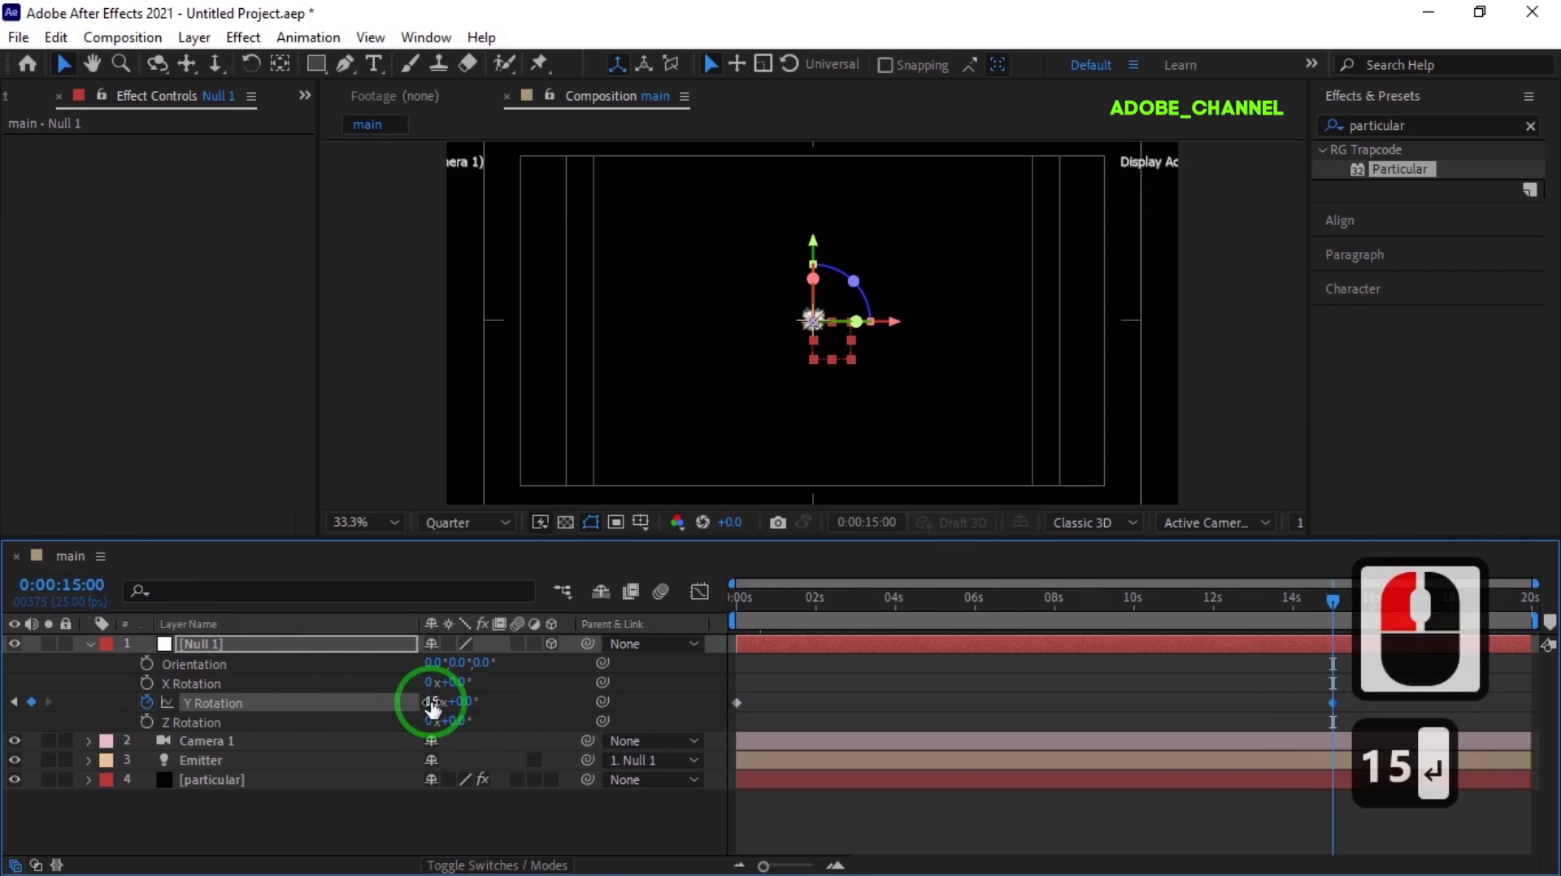
Switch to the Top view and set a Position keyframe on the Emitter light at 0:00:00:00
click(1264, 523)
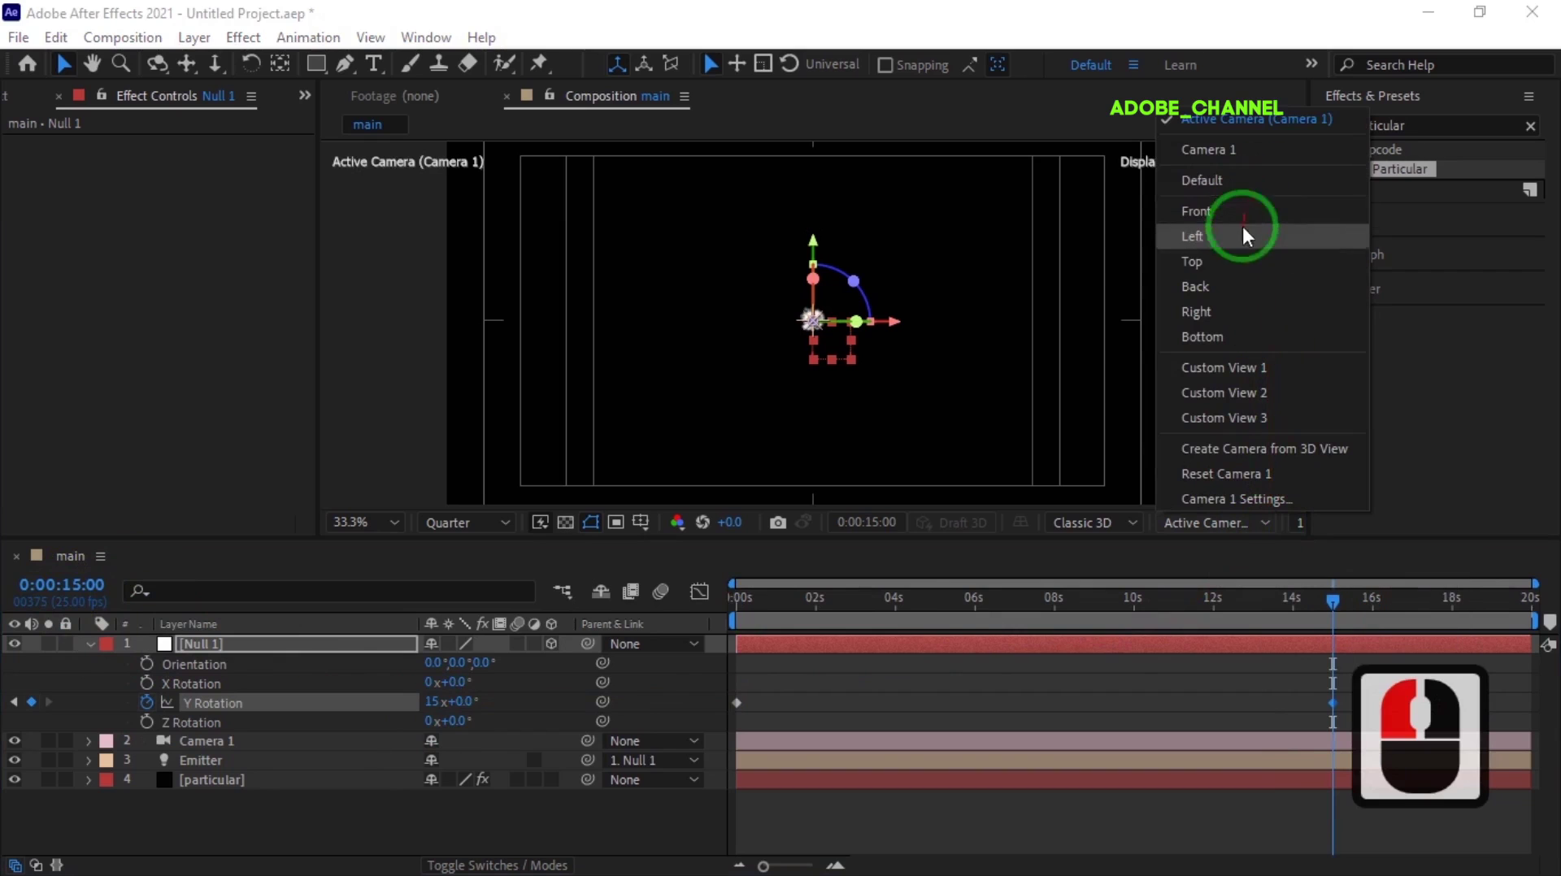
click(1242, 261)
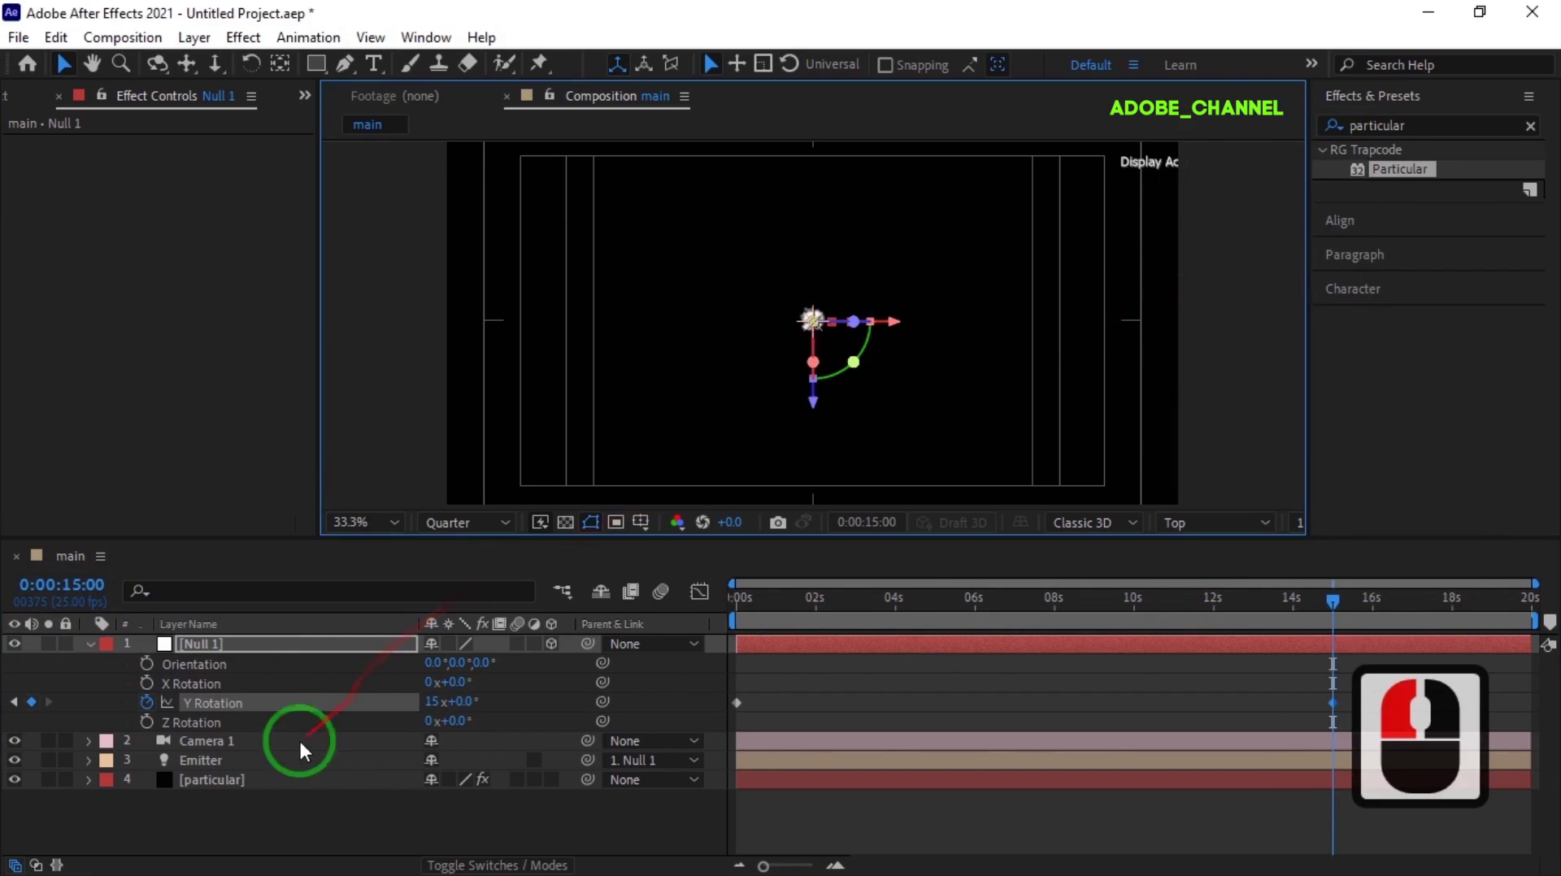
click(277, 760)
key(p)
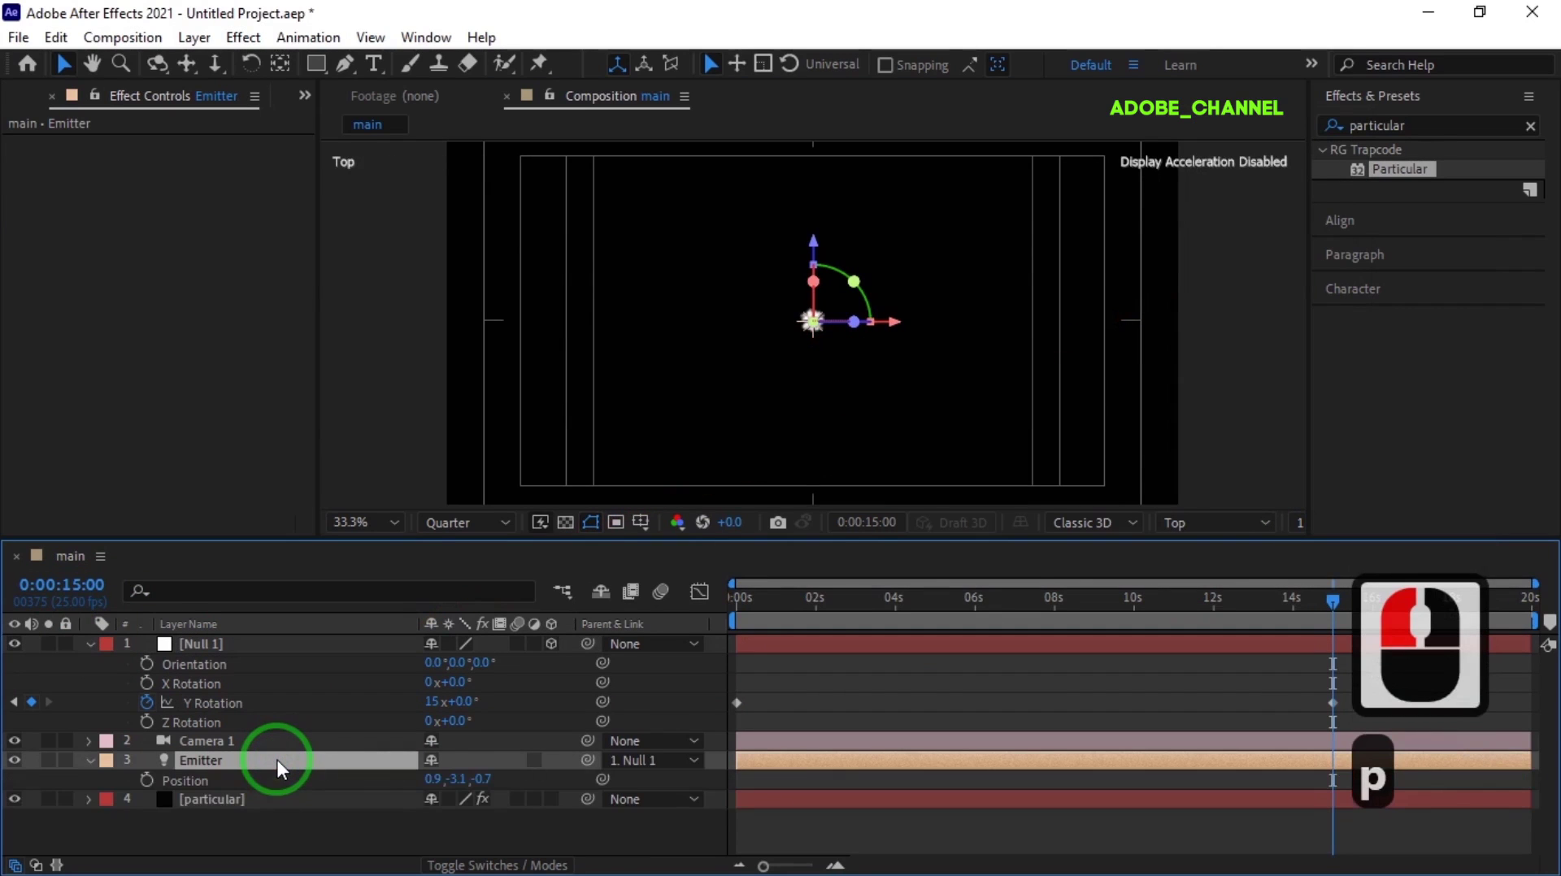
drag(1156, 618, 721, 612)
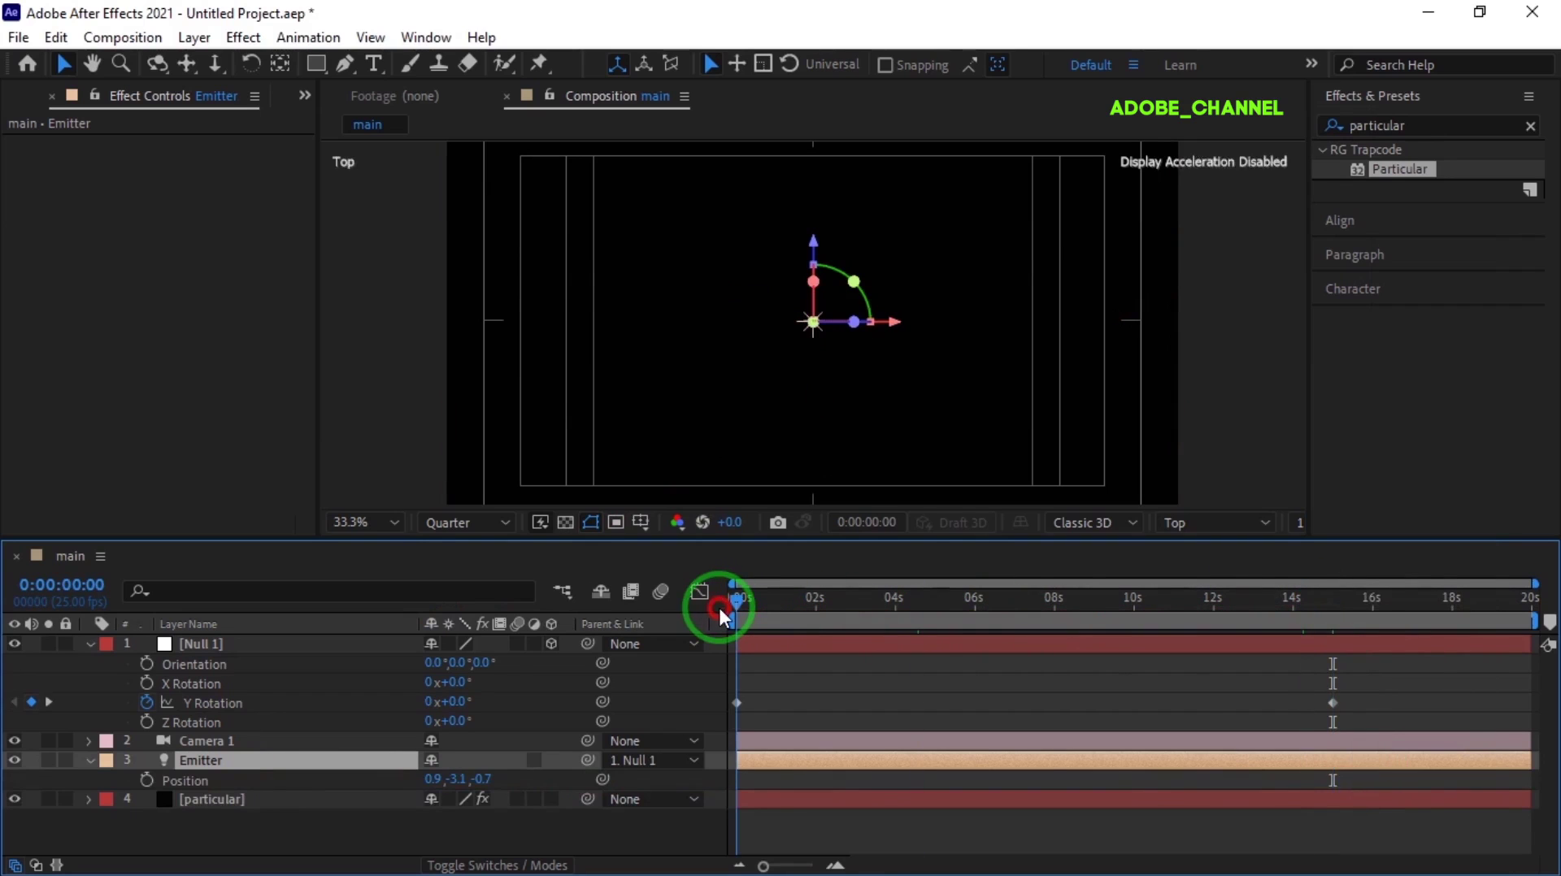
click(147, 780)
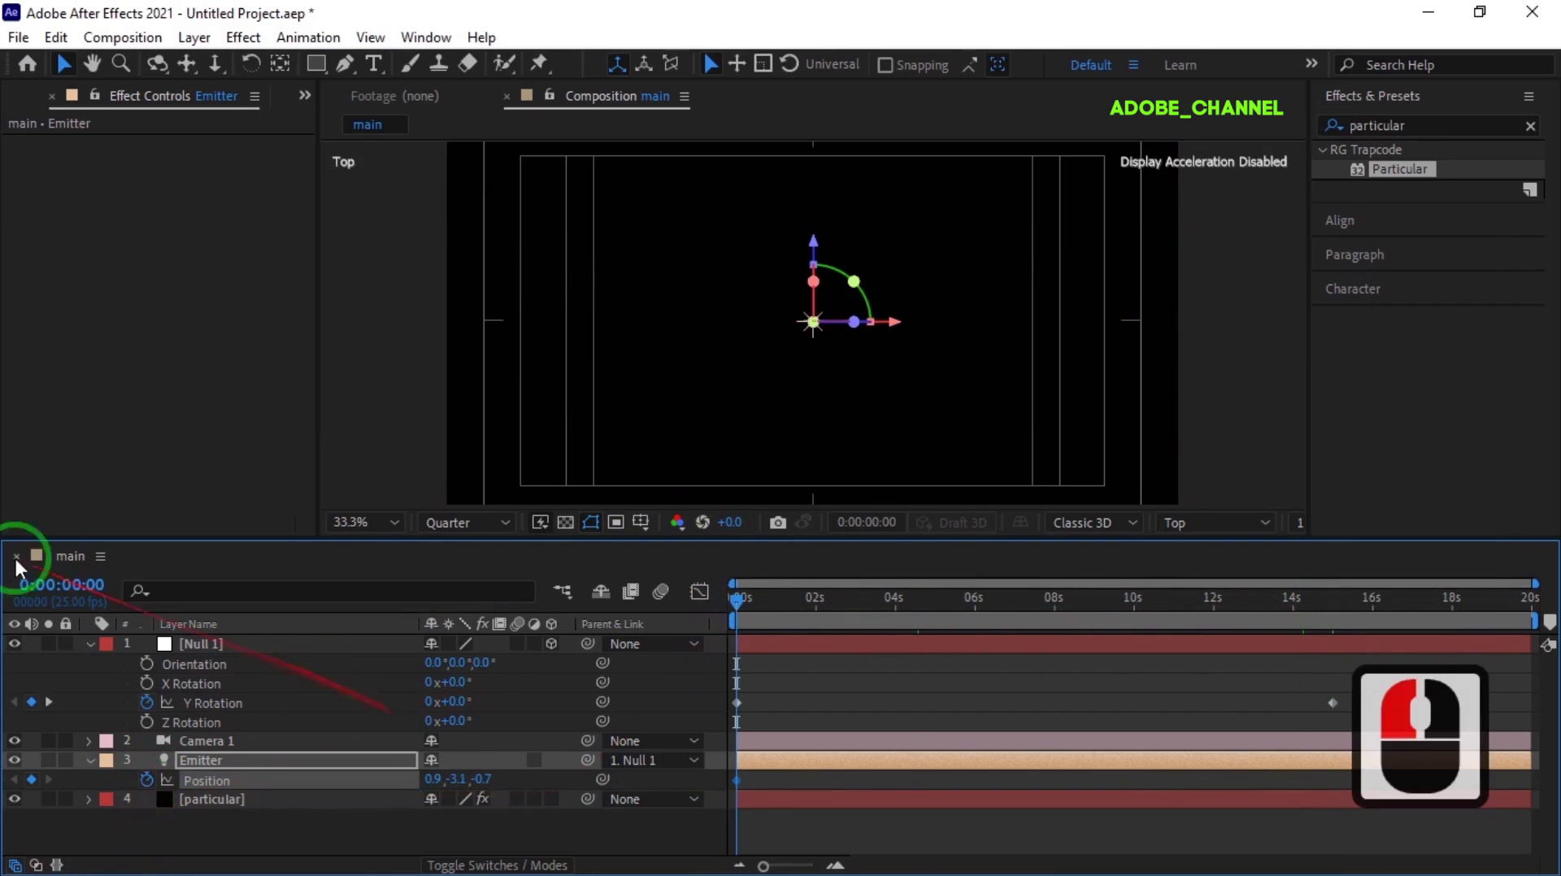
Go to 0:00:10:00 and move the Emitter light away from the null in the Top view, to about Z -565
click(69, 584)
text(1000)
key(Return)
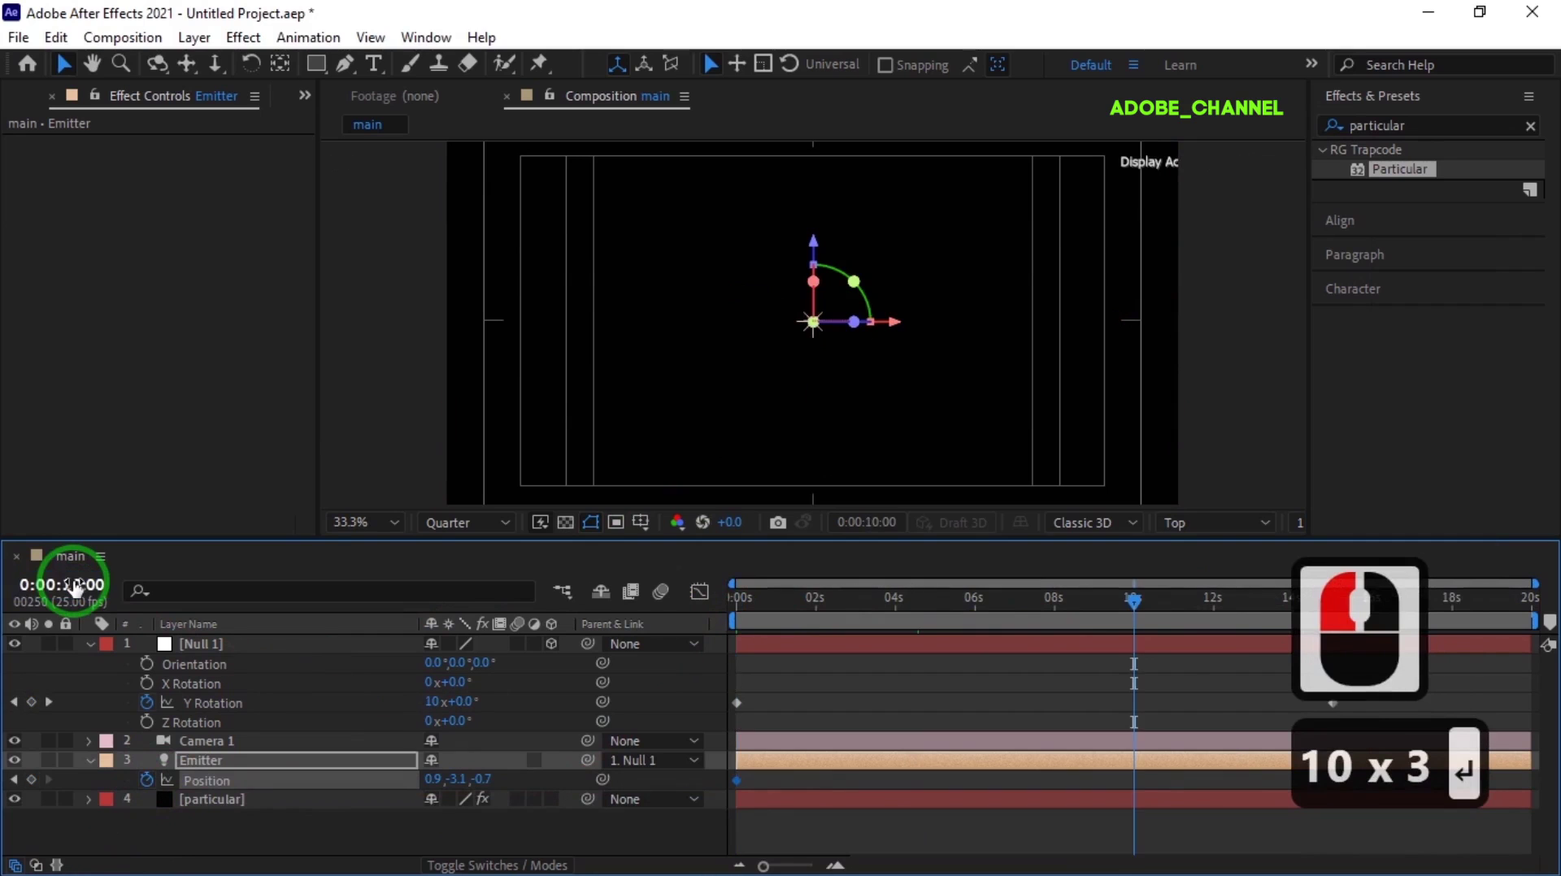
scroll(417, 431, down, 2)
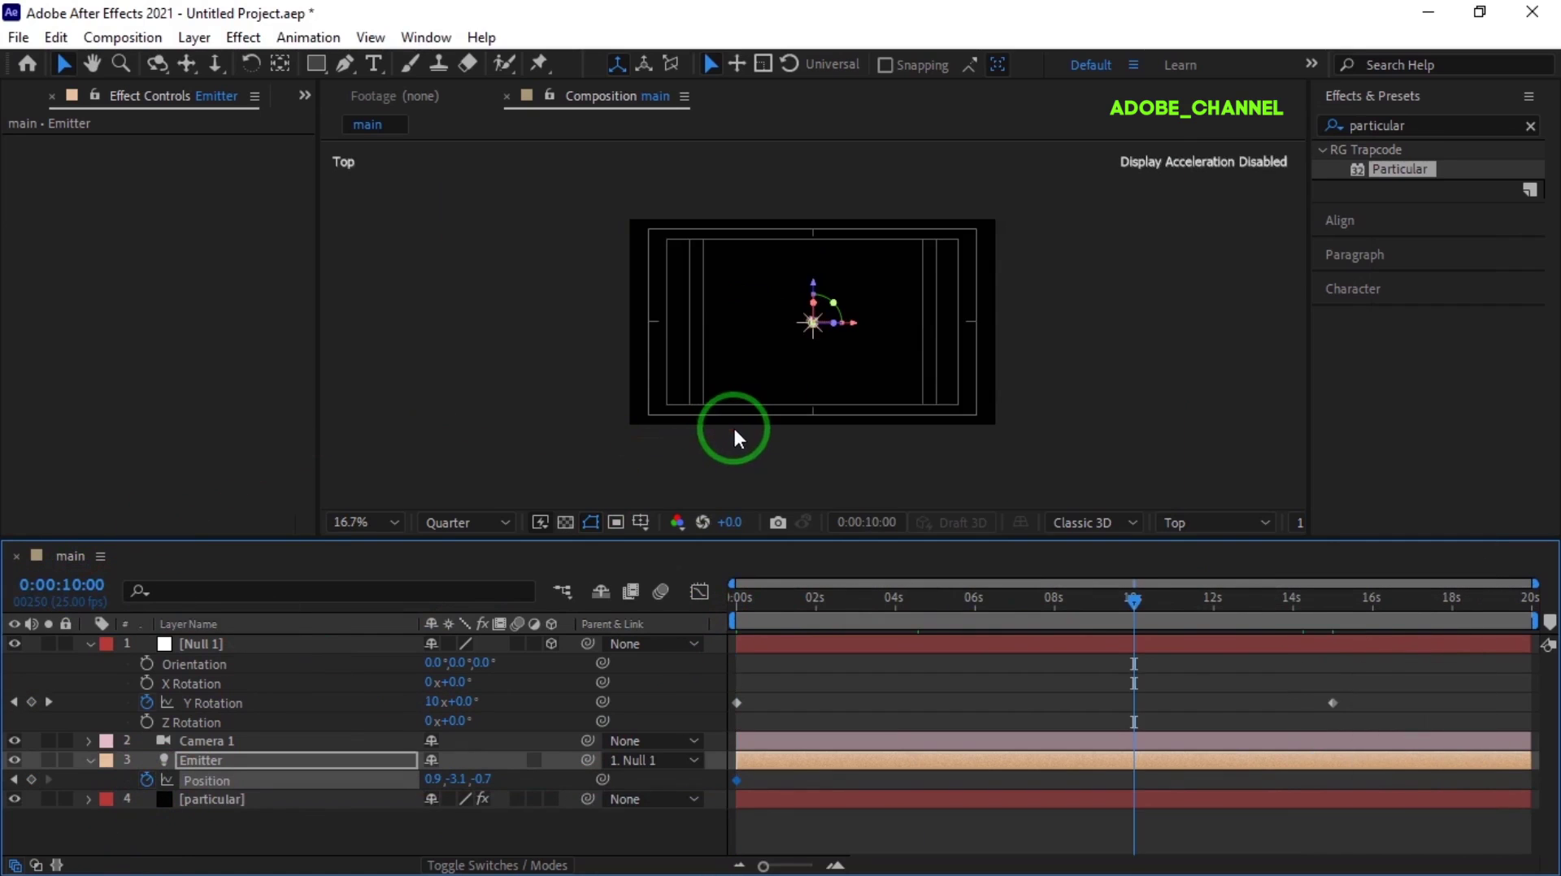
drag(816, 332, 817, 435)
click(393, 515)
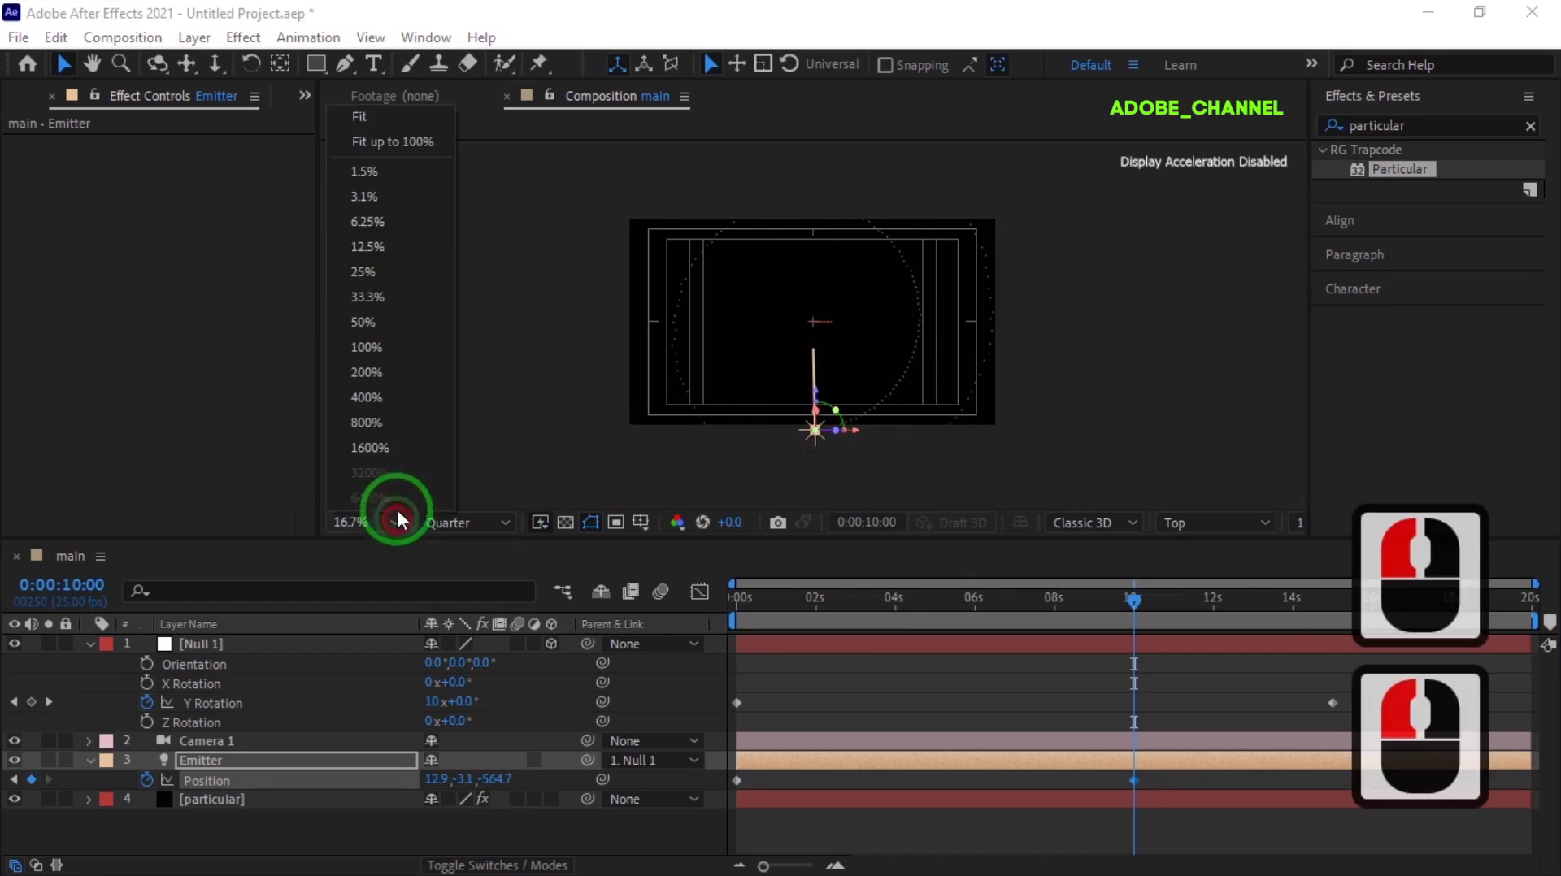
click(391, 132)
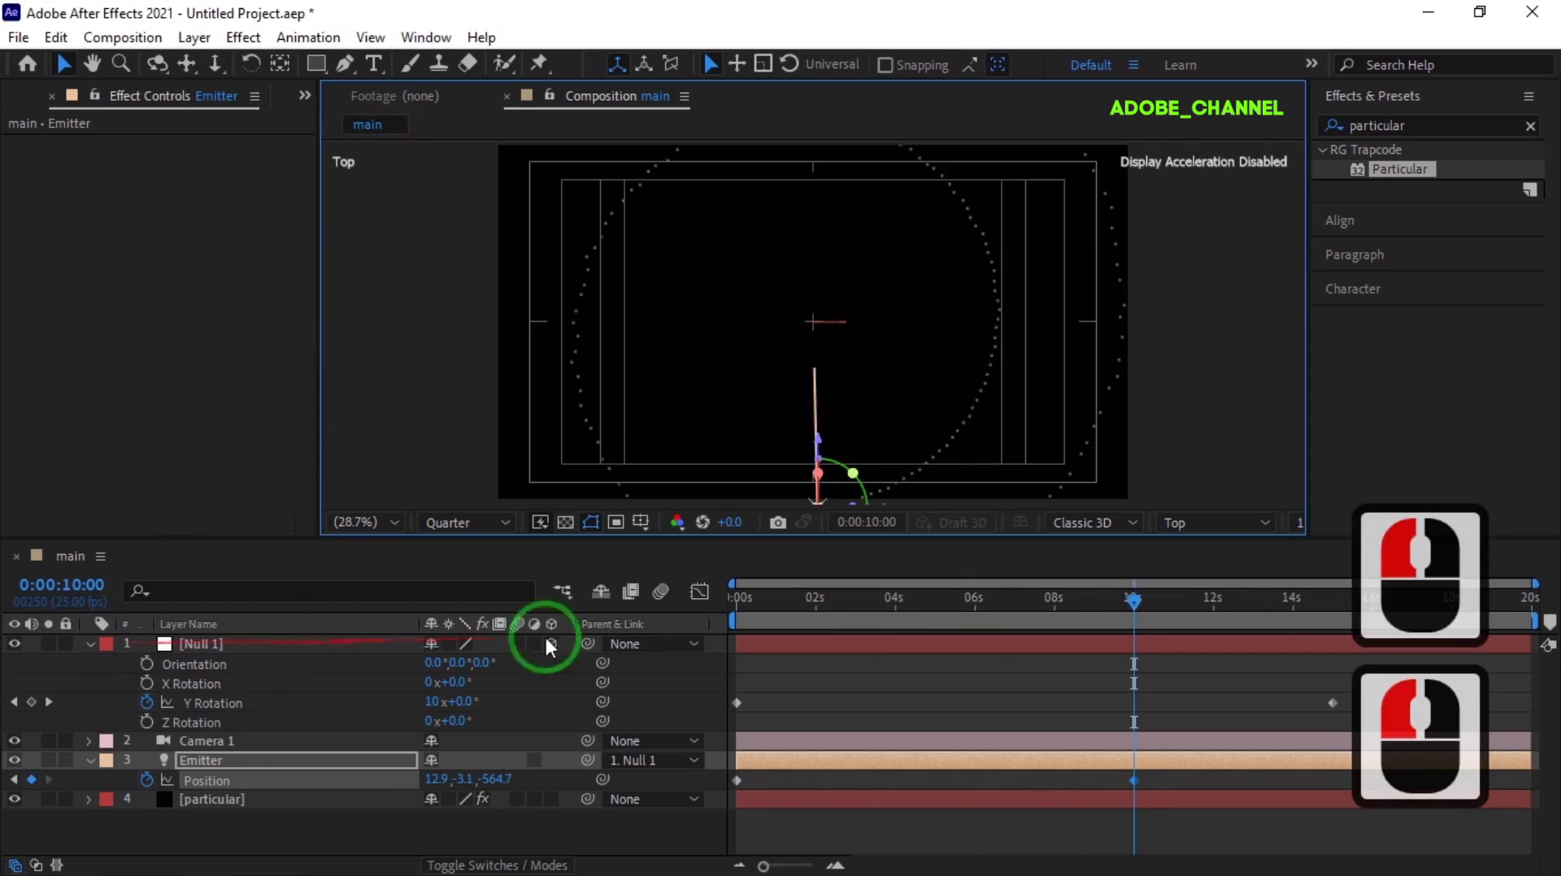
Return the viewer to the active camera and move the current time back to 0:00:00:00
click(1262, 523)
click(1242, 126)
click(1134, 604)
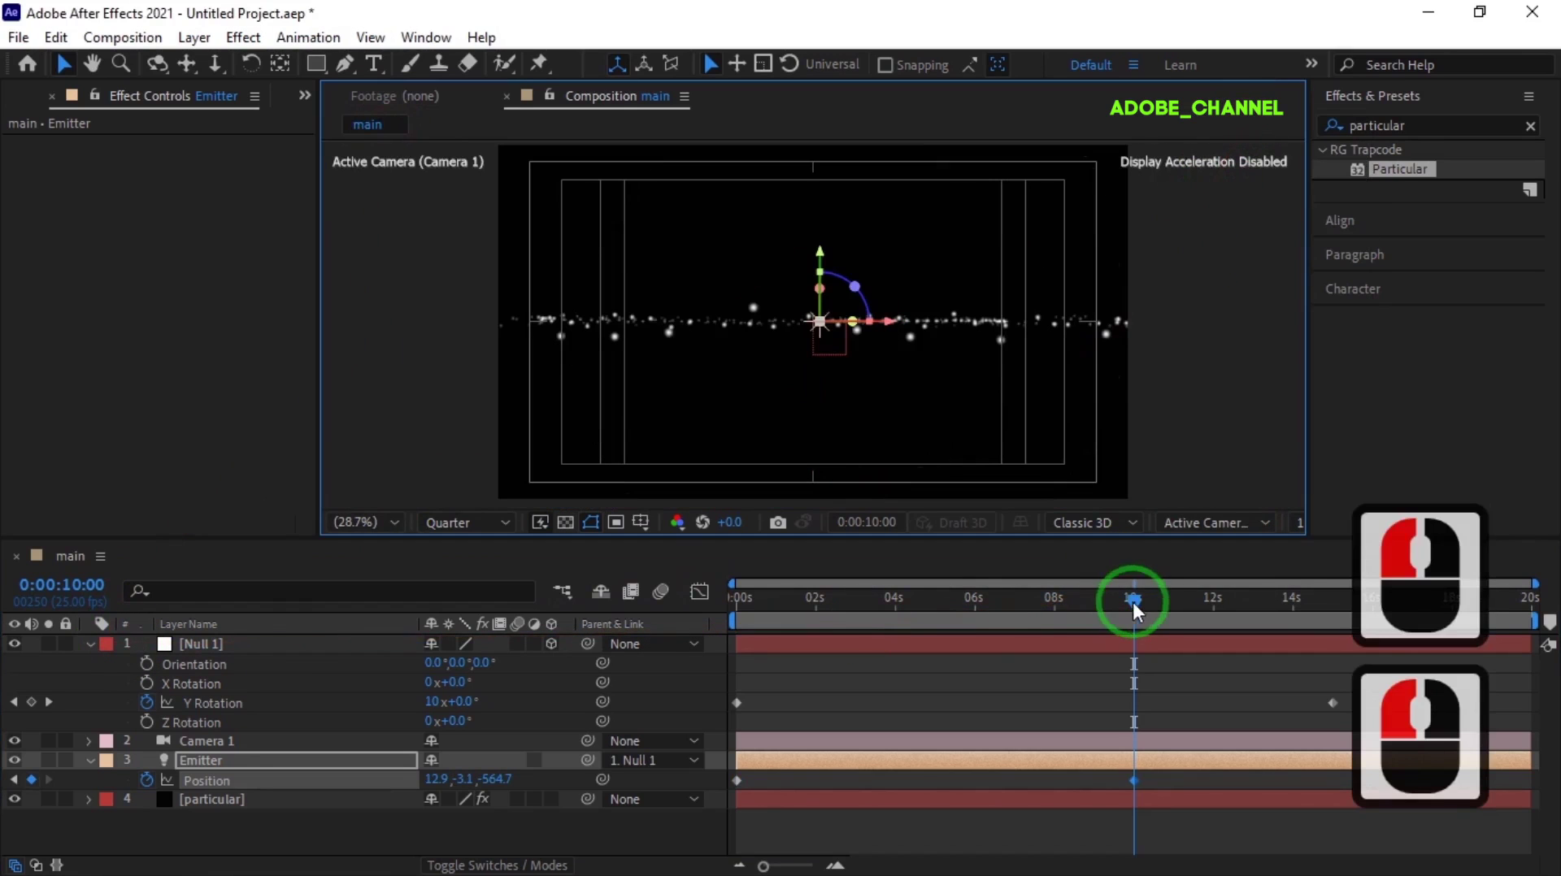
drag(779, 606, 704, 606)
Create a new null object in the main composition and collapse the Emitter layer's properties
click(345, 827)
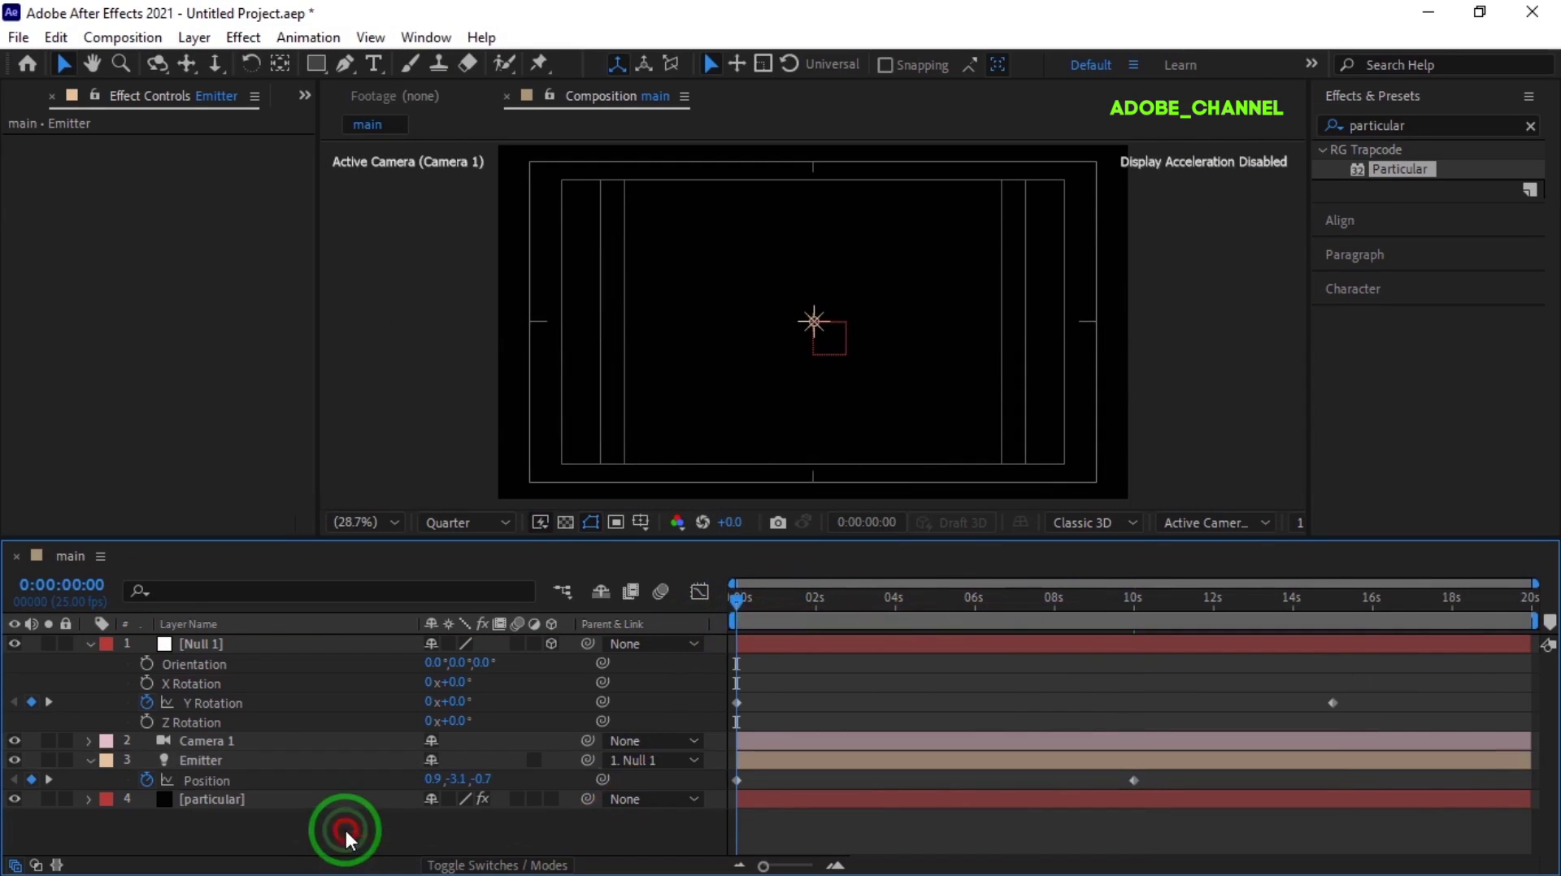
right_click(345, 827)
mouse_move(573, 556)
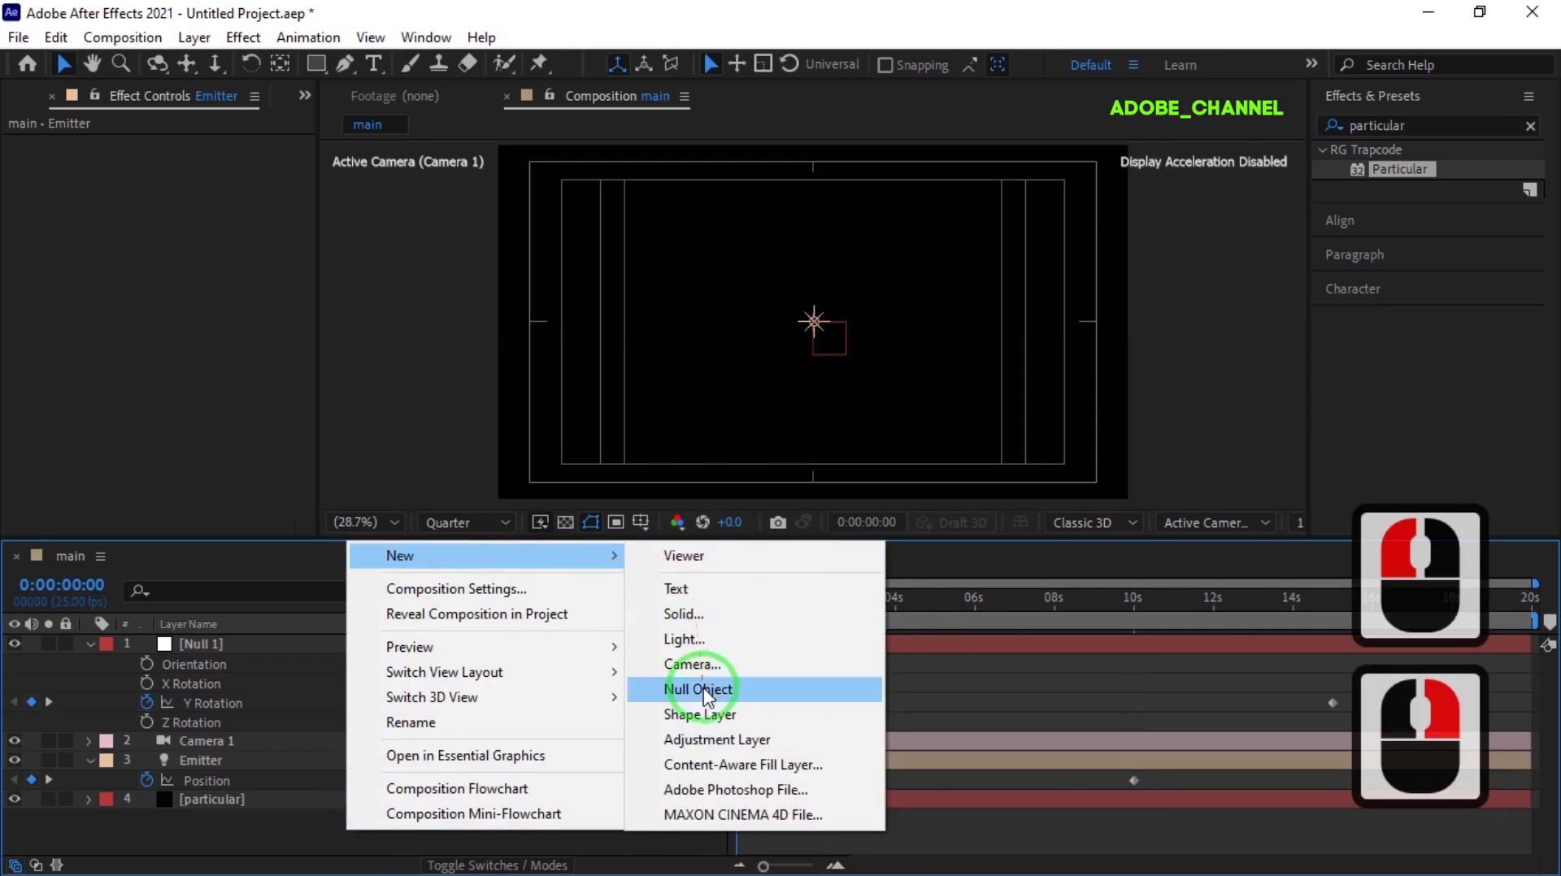
click(702, 689)
click(89, 663)
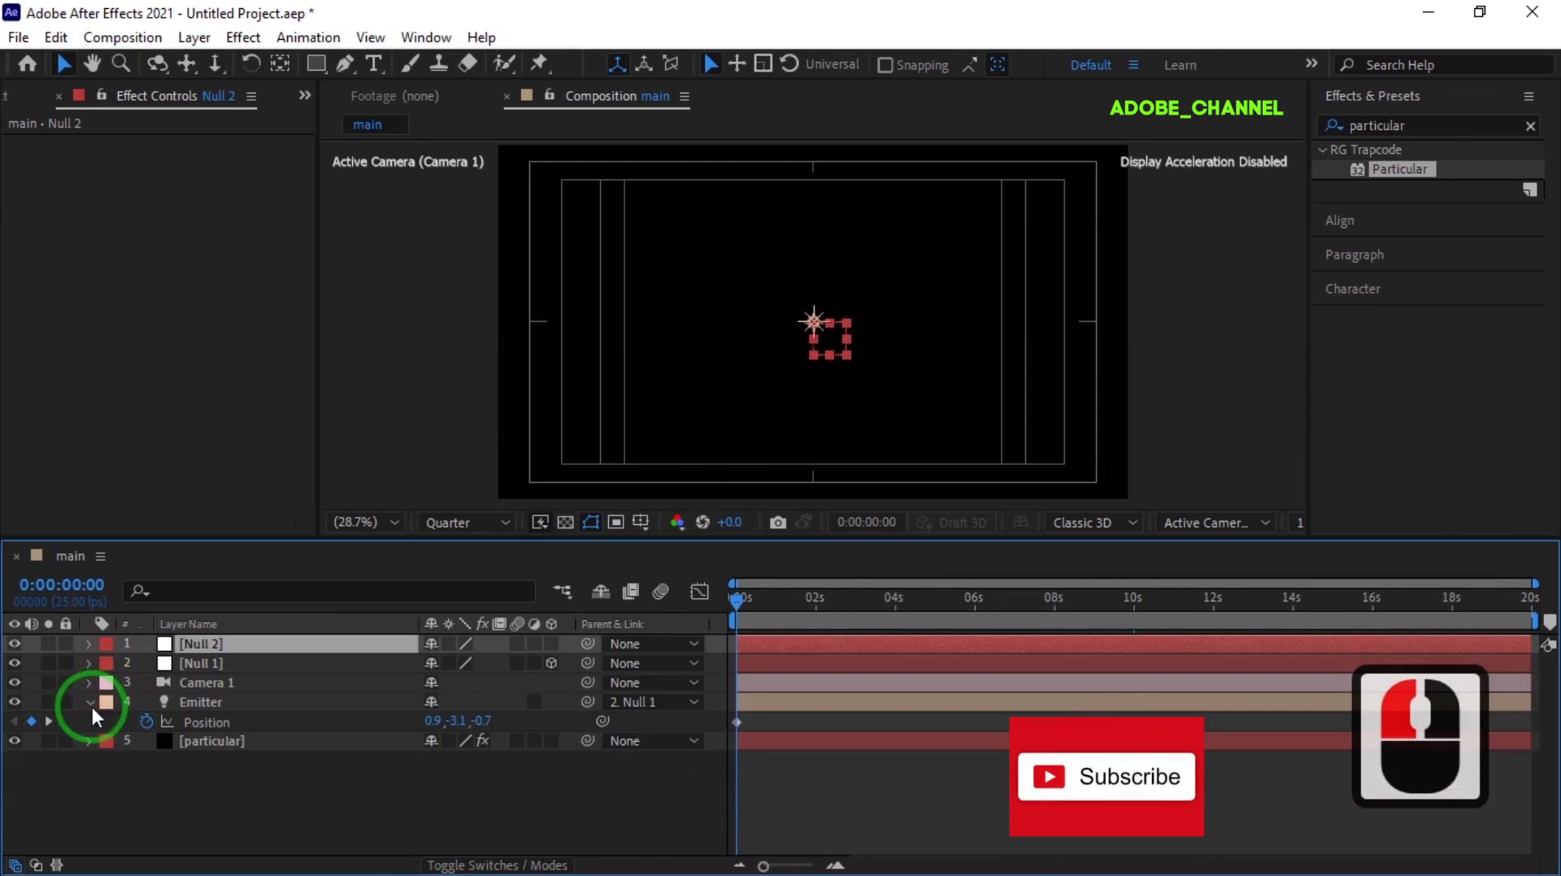
click(90, 702)
Rename the new null layer to "camera cont"
right_click(248, 646)
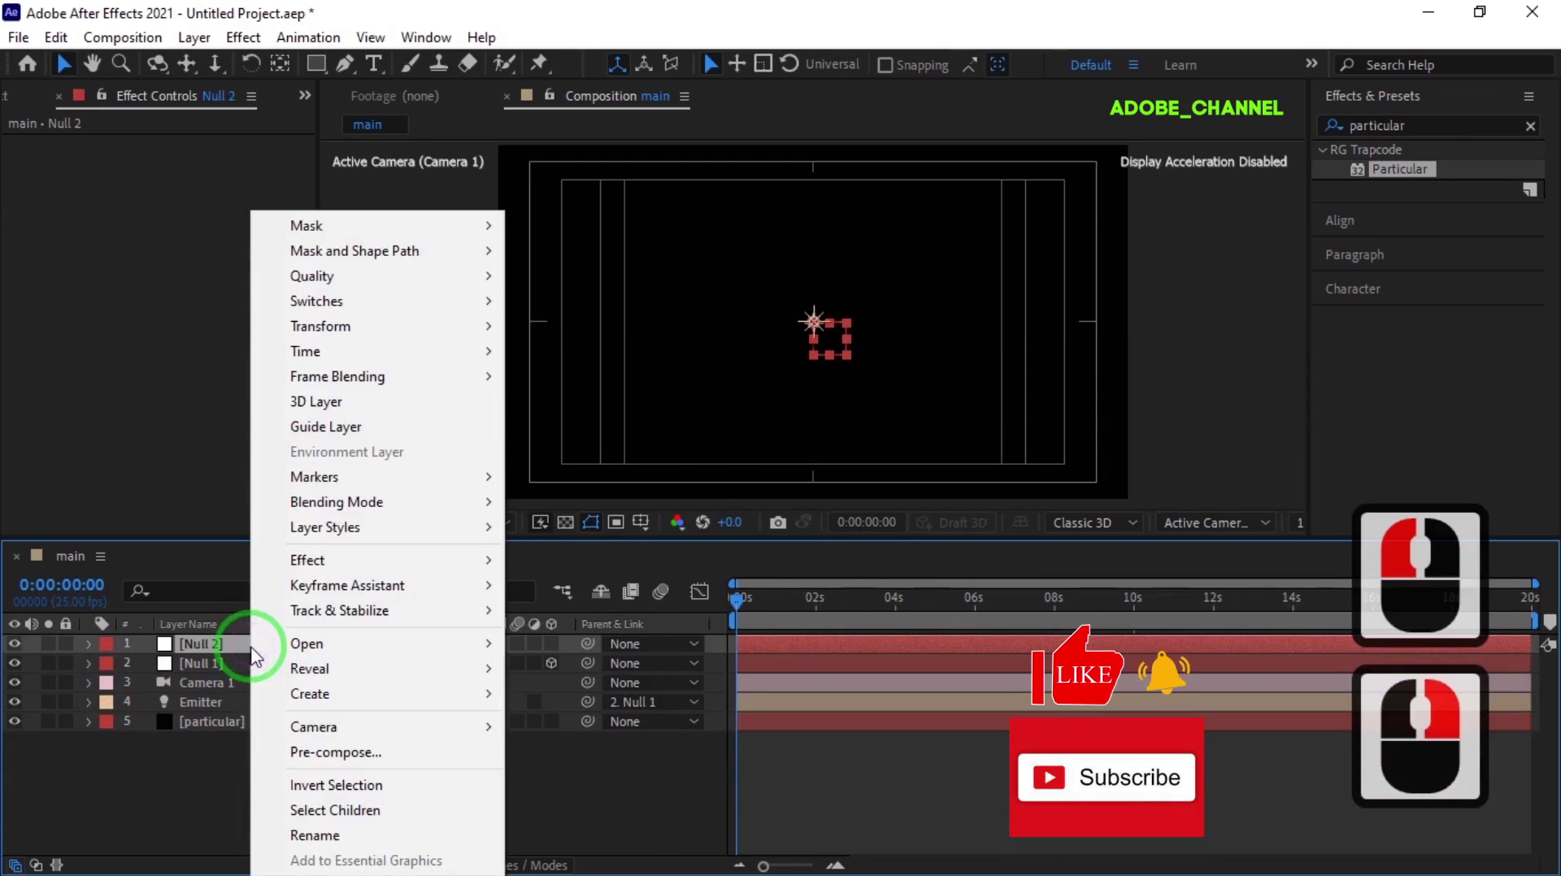
click(330, 835)
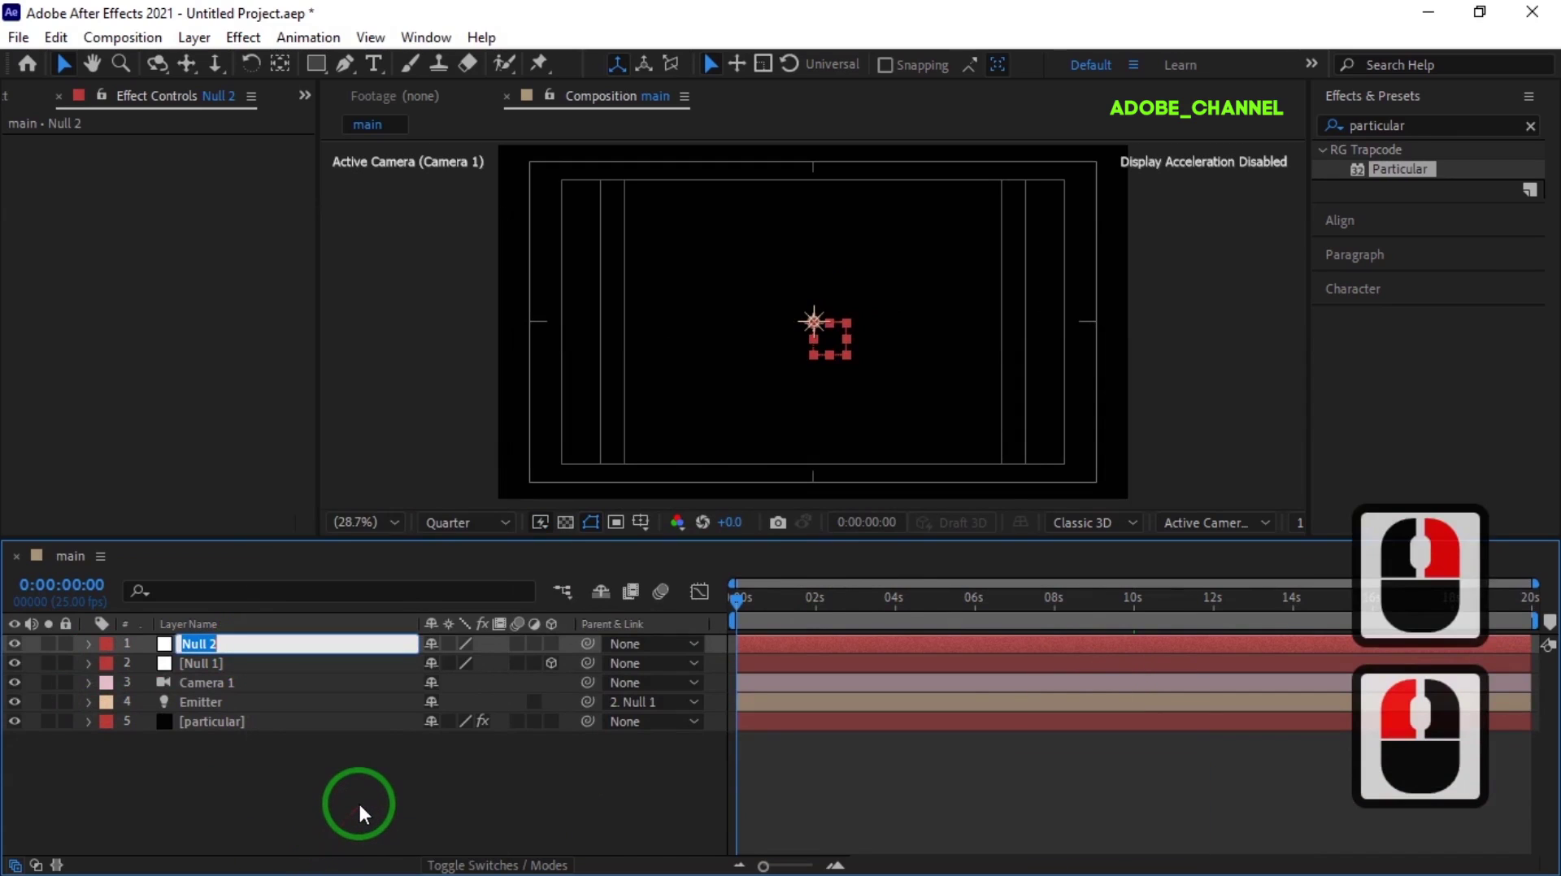
text(ca)
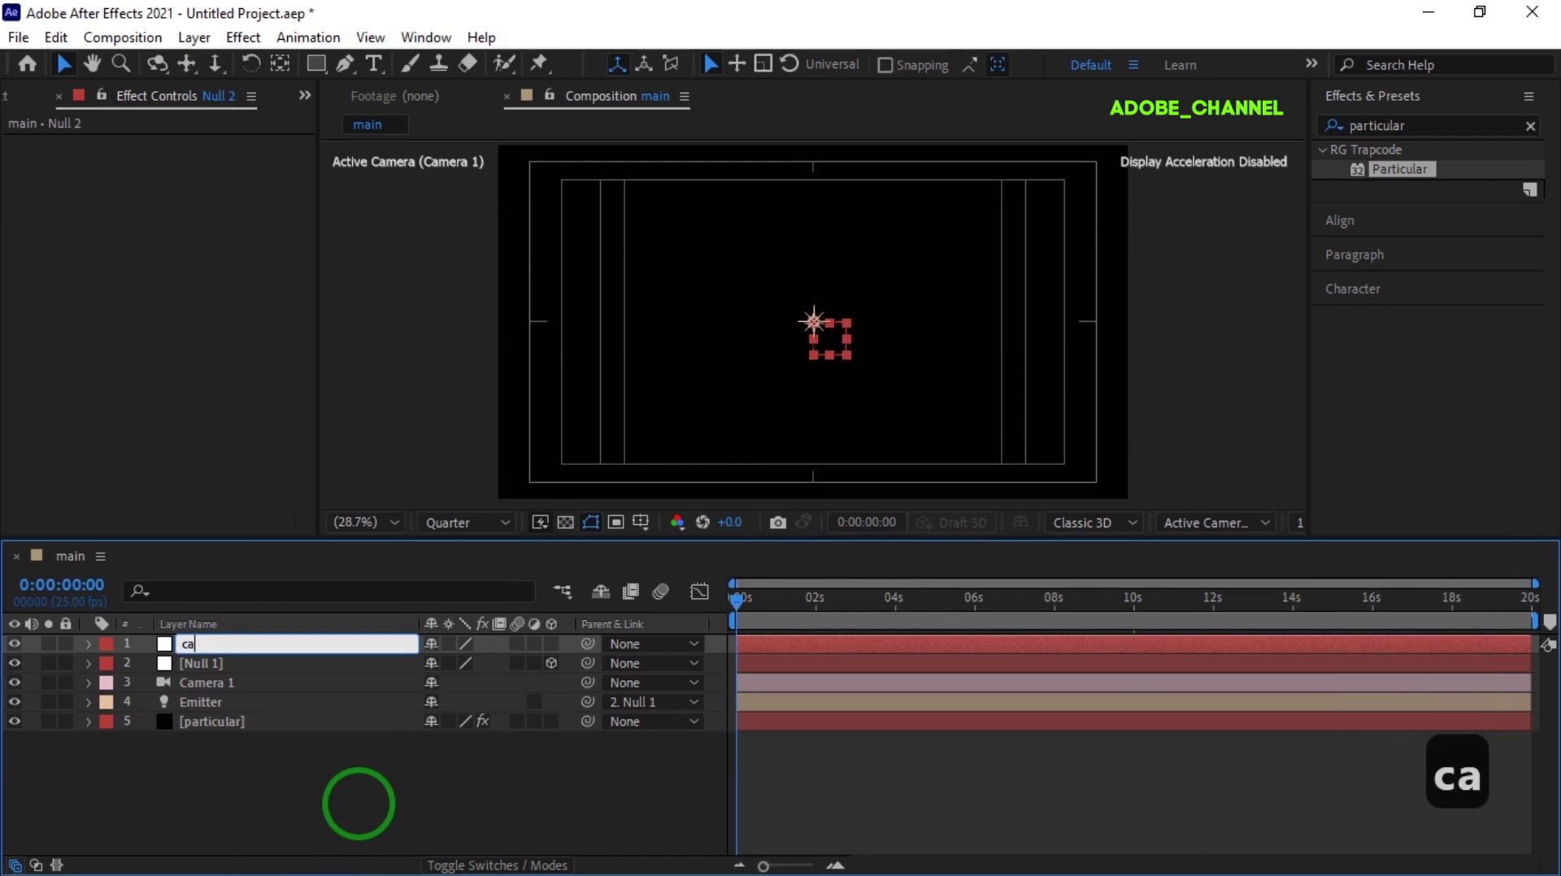
text(mera)
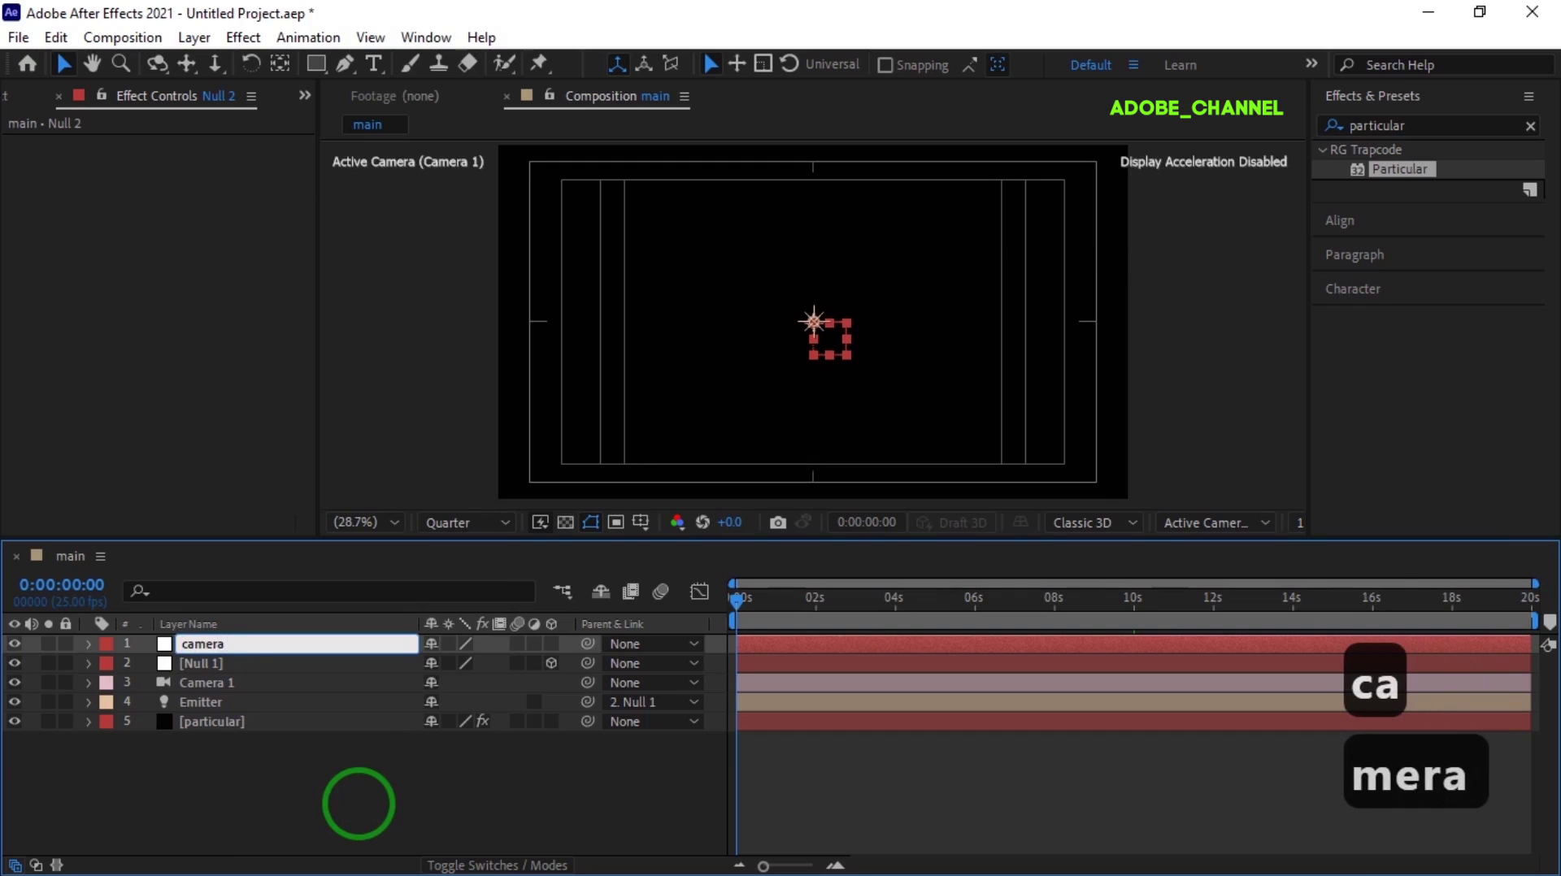
text( co)
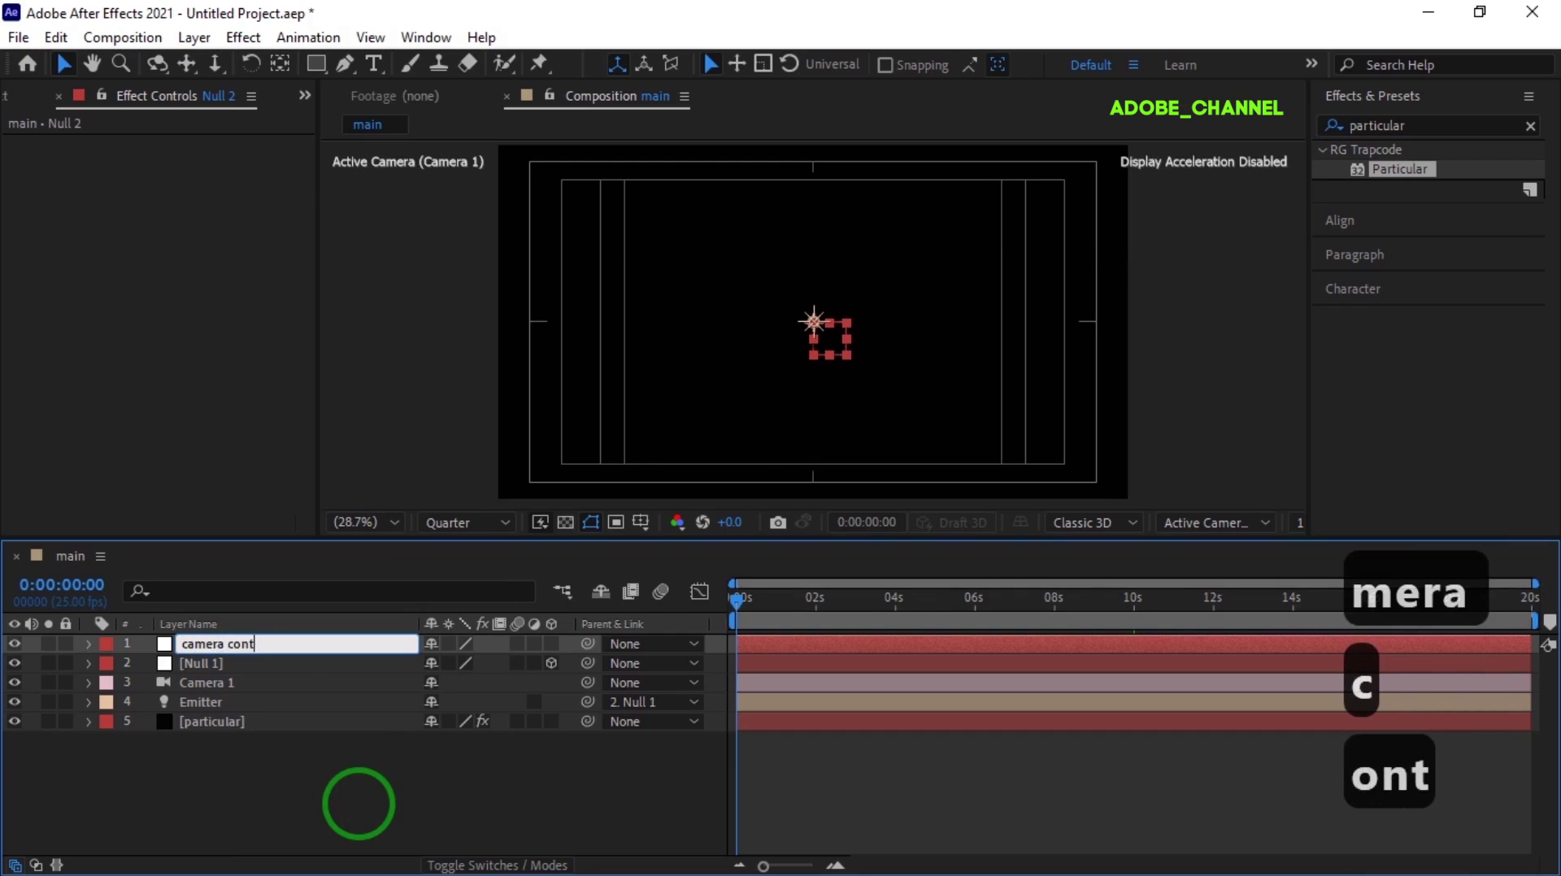
text(nt)
key(Return)
Place the camera cont null below Null 1 as a 3D layer and parent Camera 1 to it
drag(266, 648, 258, 671)
click(553, 664)
drag(588, 688, 195, 673)
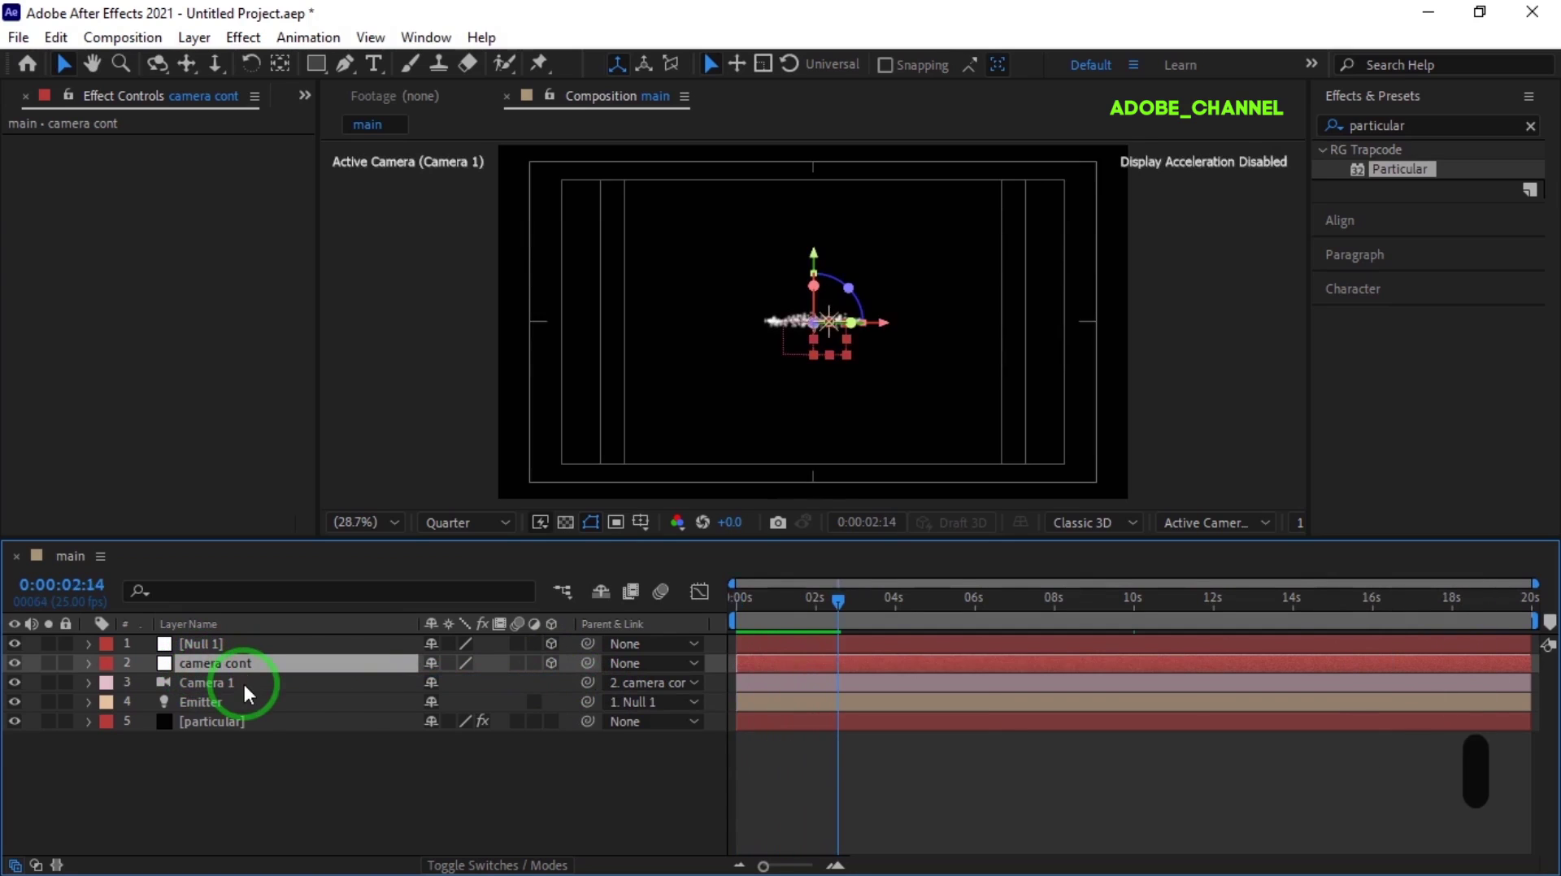
Go back to 0:00:00:00 and set the camera cont null's X Rotation to -30°
click(840, 598)
drag(705, 611, 706, 611)
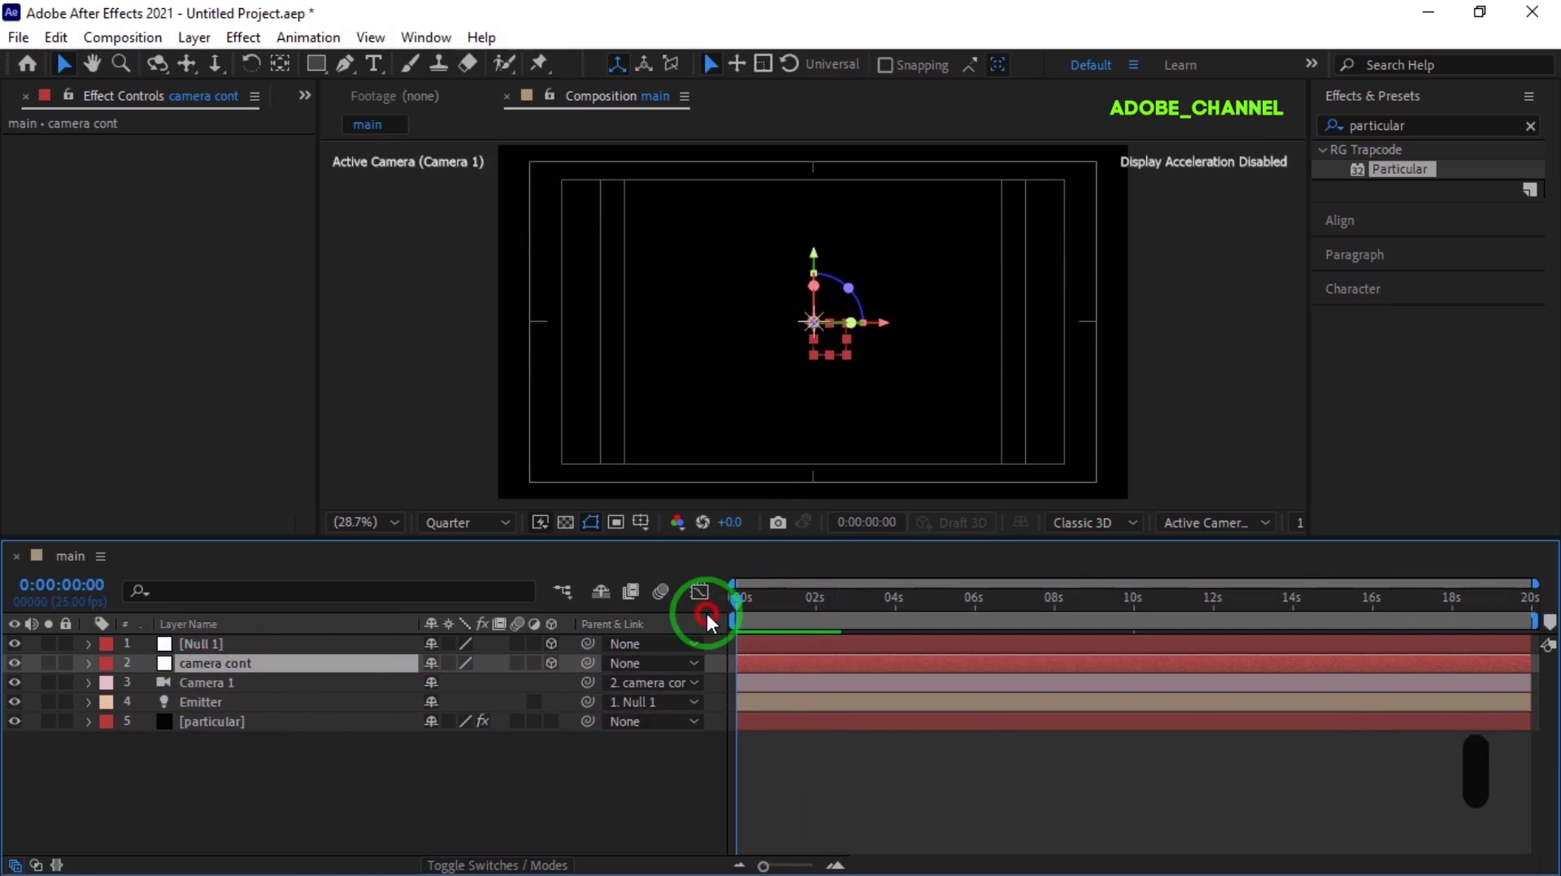
click(409, 628)
click(286, 714)
key(r)
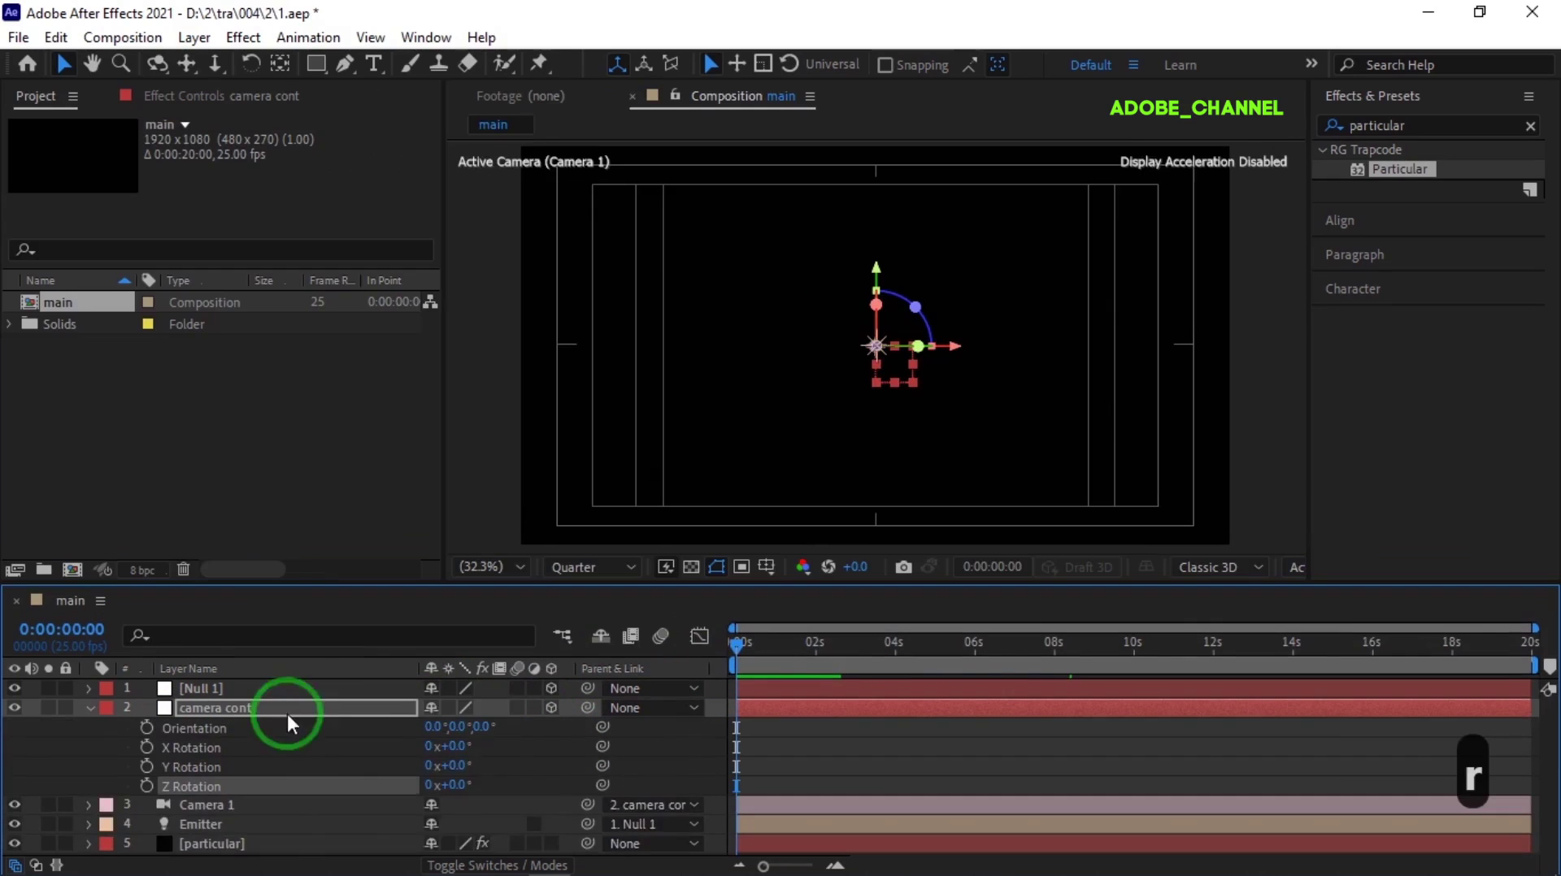
click(458, 748)
text(-30)
key(Return)
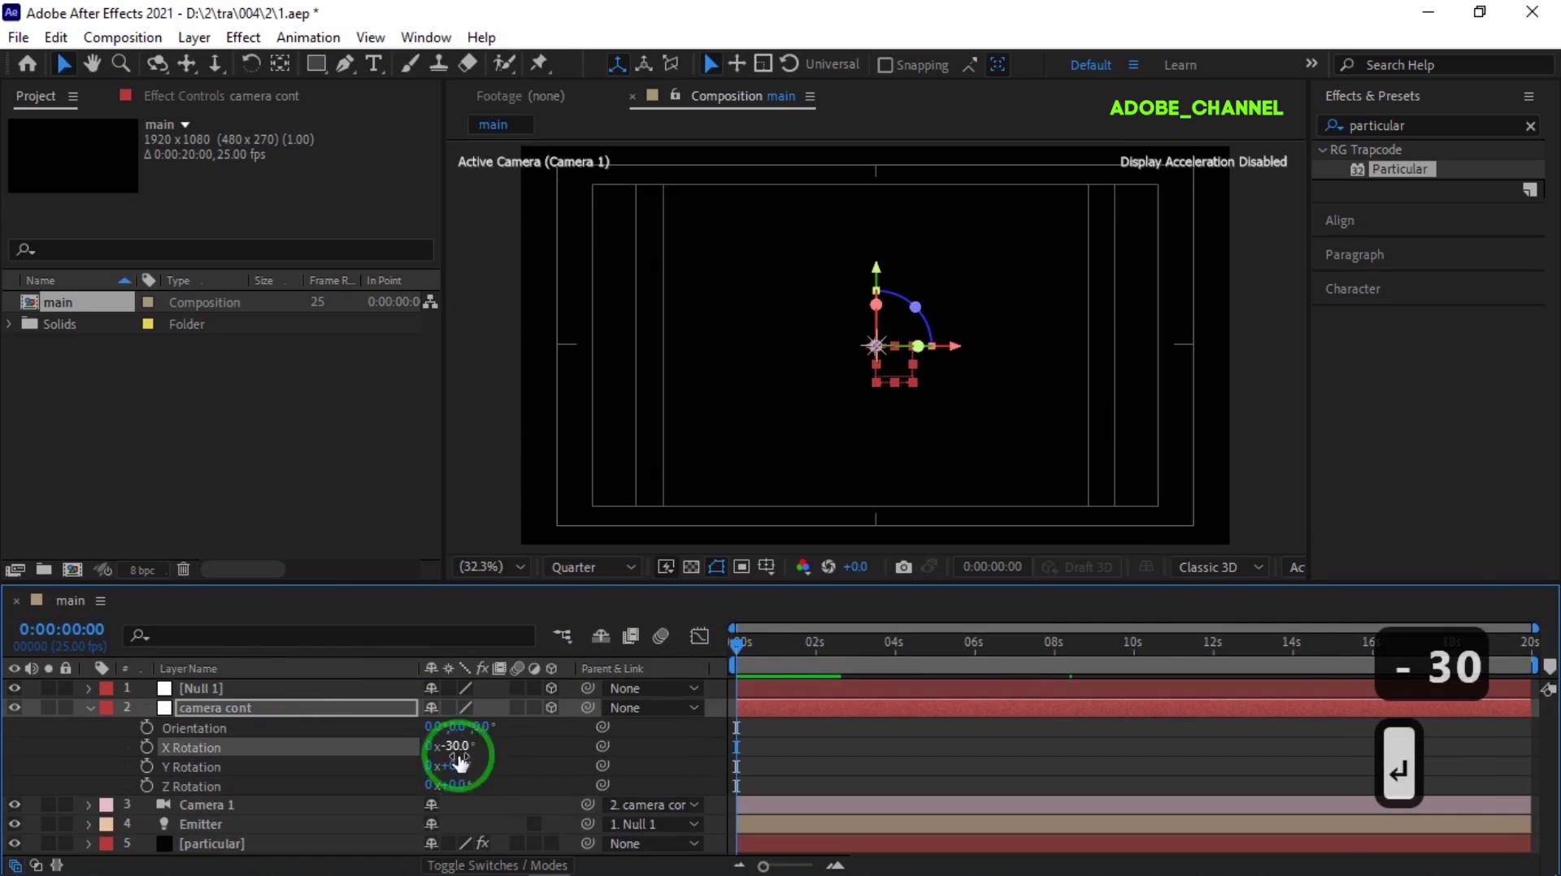
Set the camera cont null's Y Rotation to -10° and Z Rotation to -40°, and collapse its properties
click(459, 766)
text(-10)
key(Return)
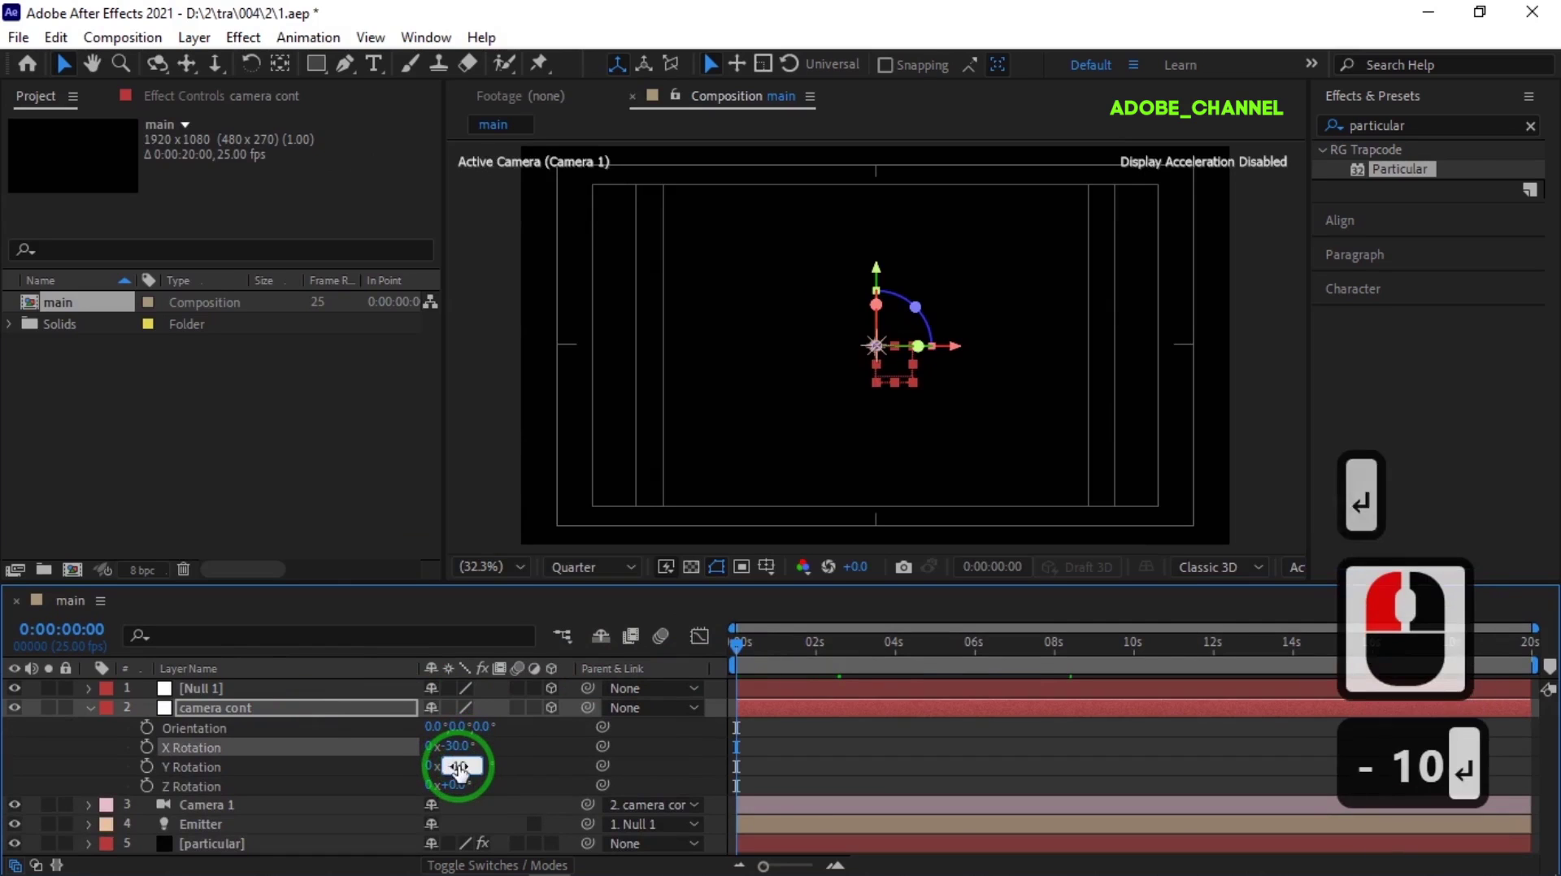
click(460, 785)
text(-40)
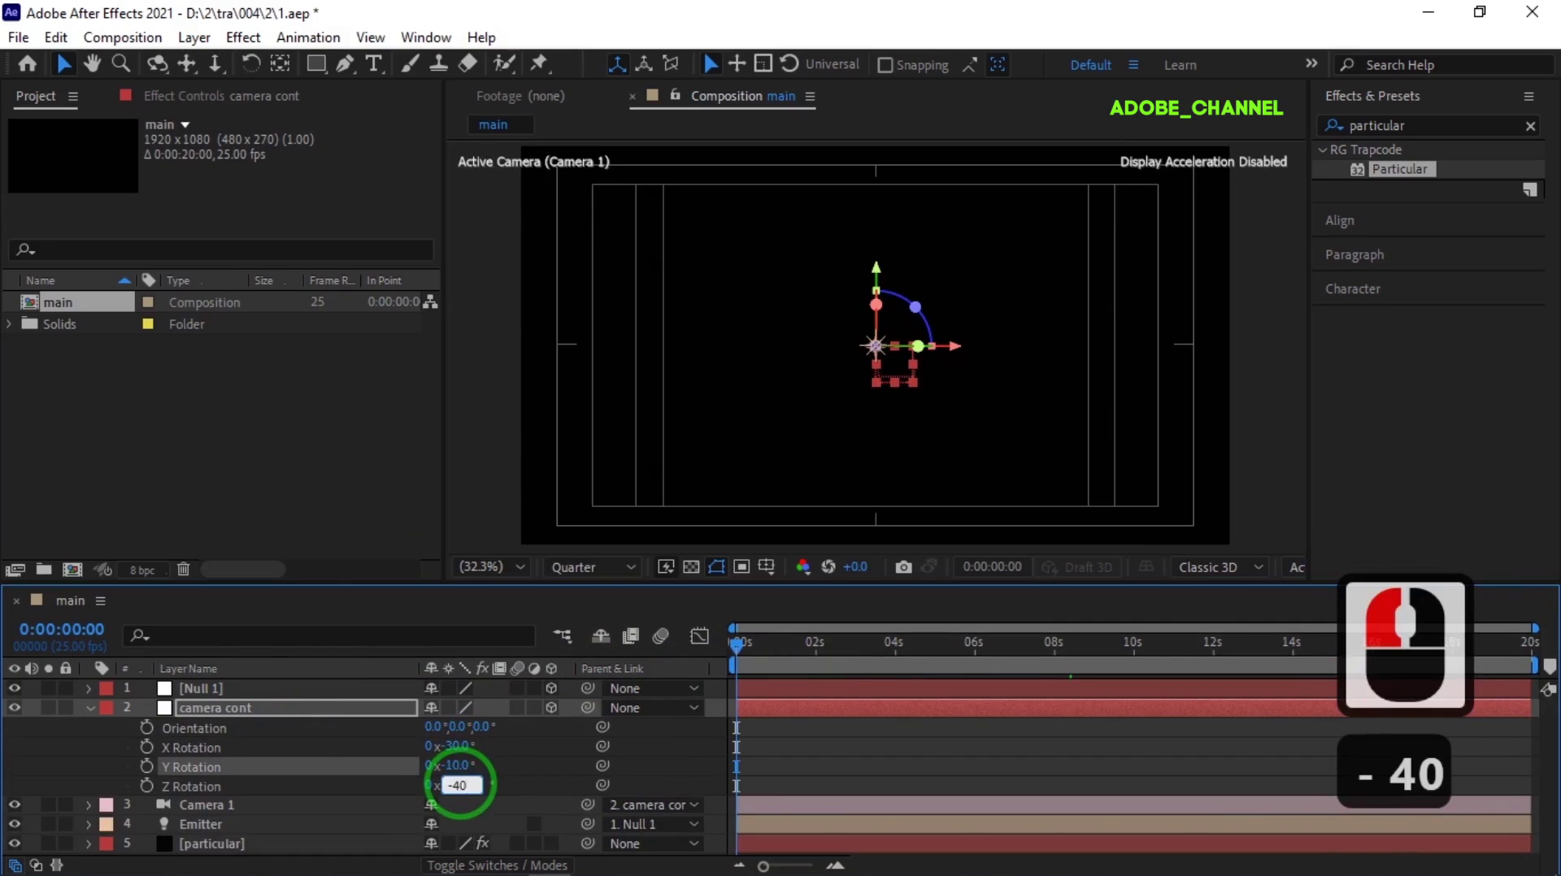
key(Return)
key(u)
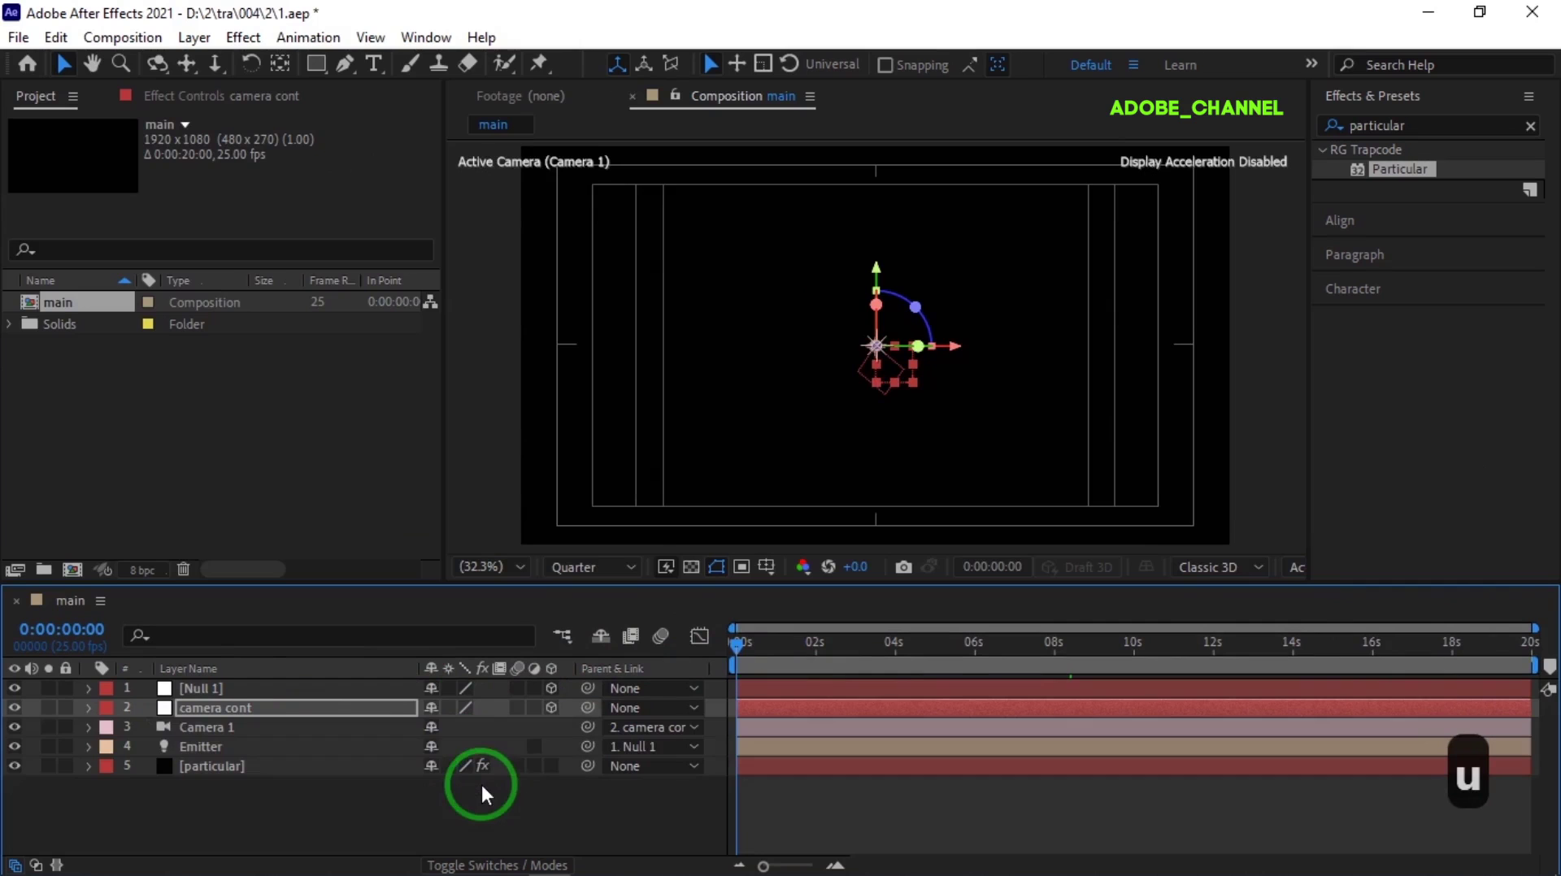
Set the Particular effect's emitter to 500 particles per second and collapse the Emitter settings
click(276, 767)
click(209, 95)
click(257, 326)
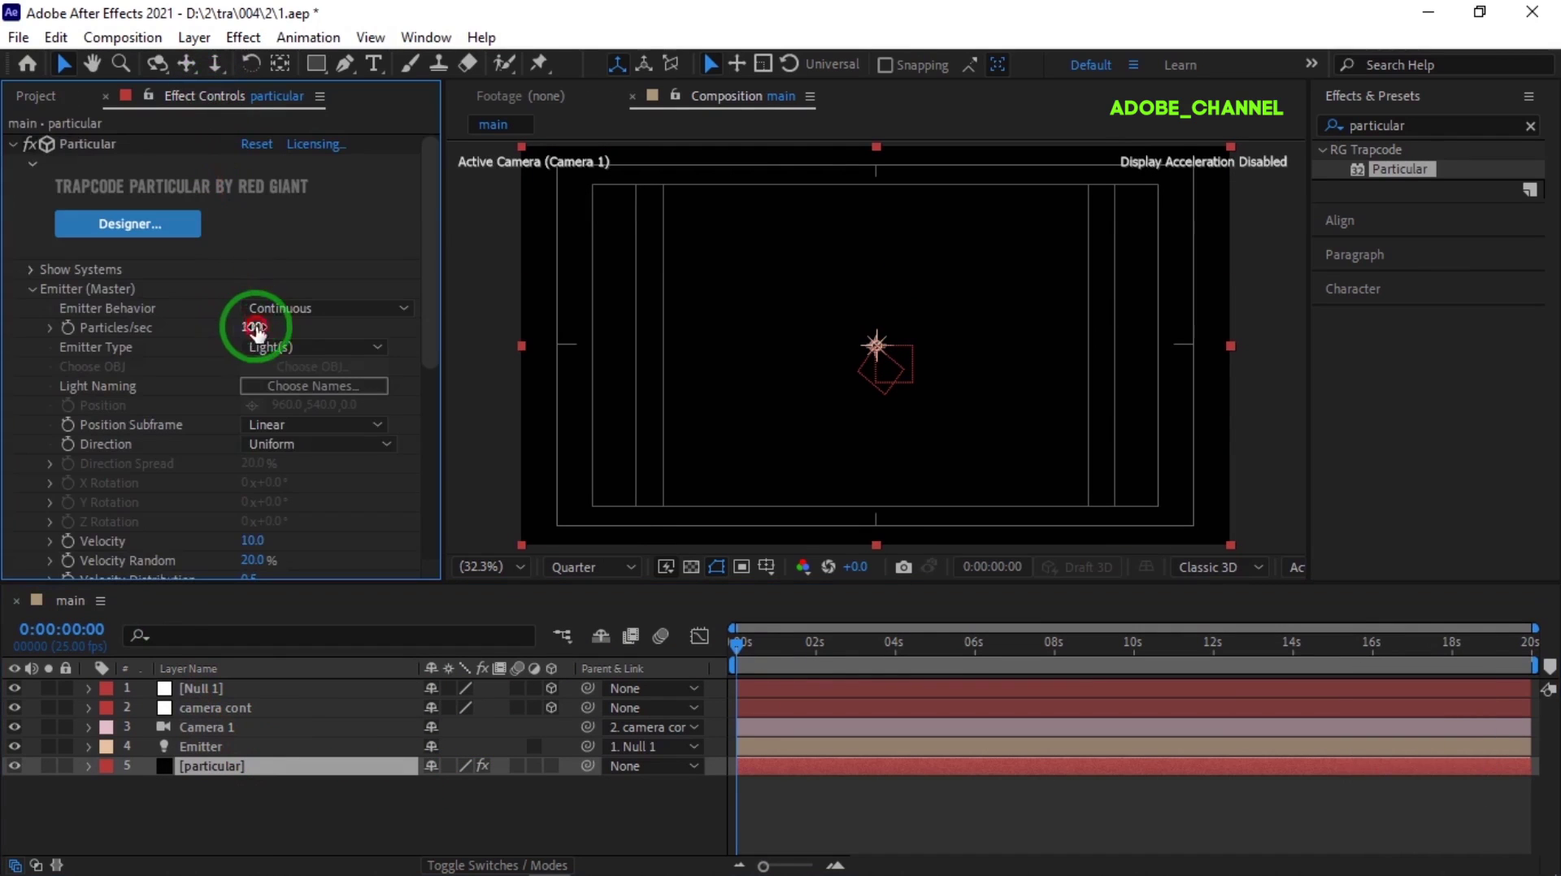
text(500)
key(Return)
click(120, 289)
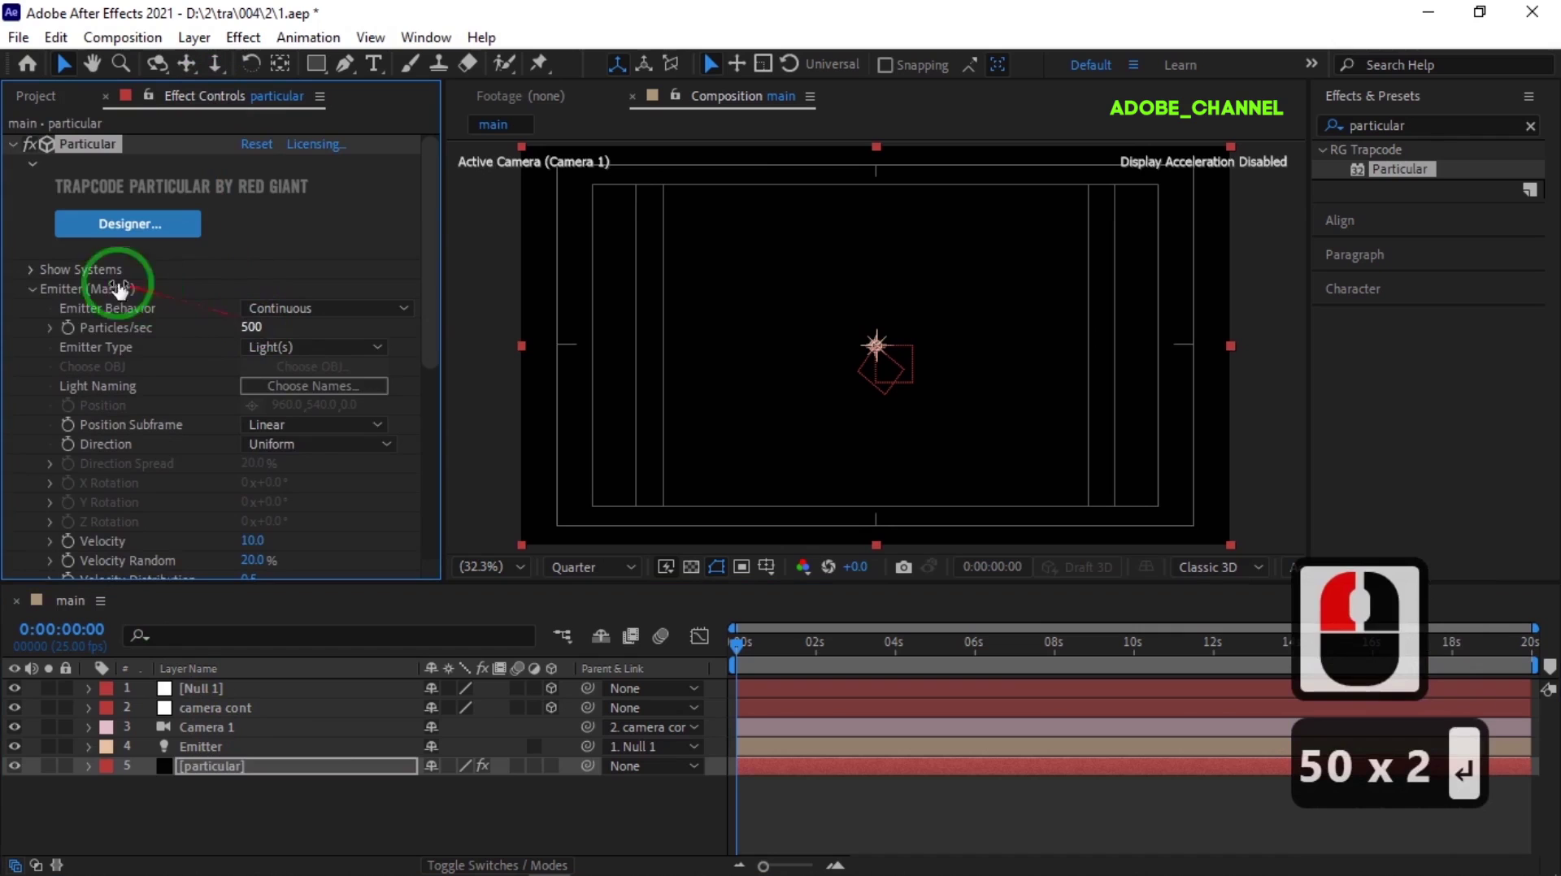
click(33, 288)
Set Particular's particle Size to 8 and particle Life to 7 seconds
click(31, 309)
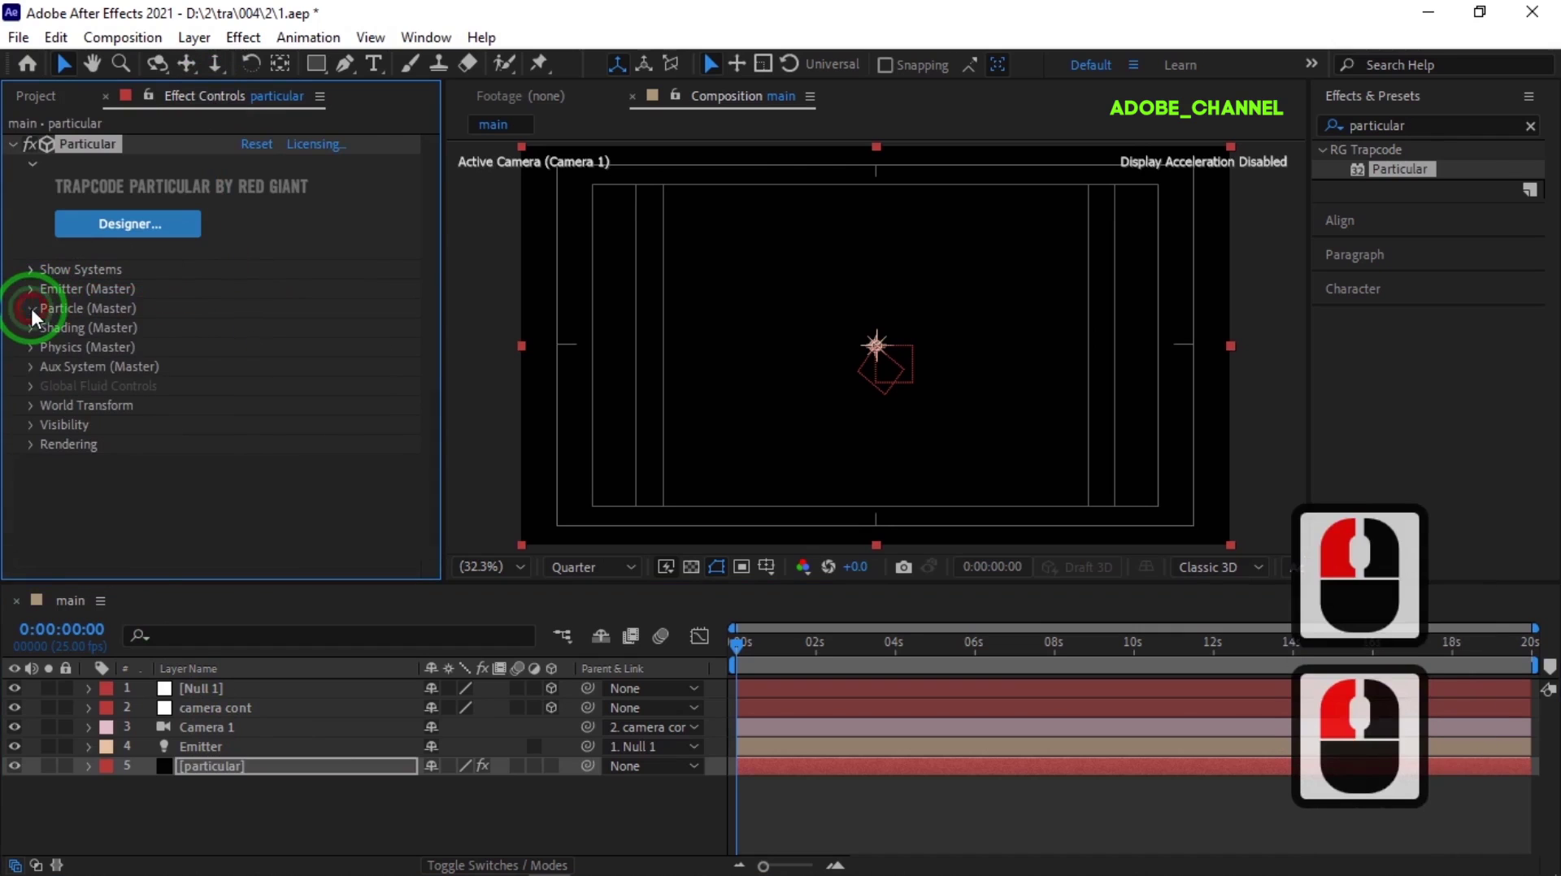
scroll(122, 317, down, 4)
click(249, 317)
text(8)
key(Return)
click(248, 162)
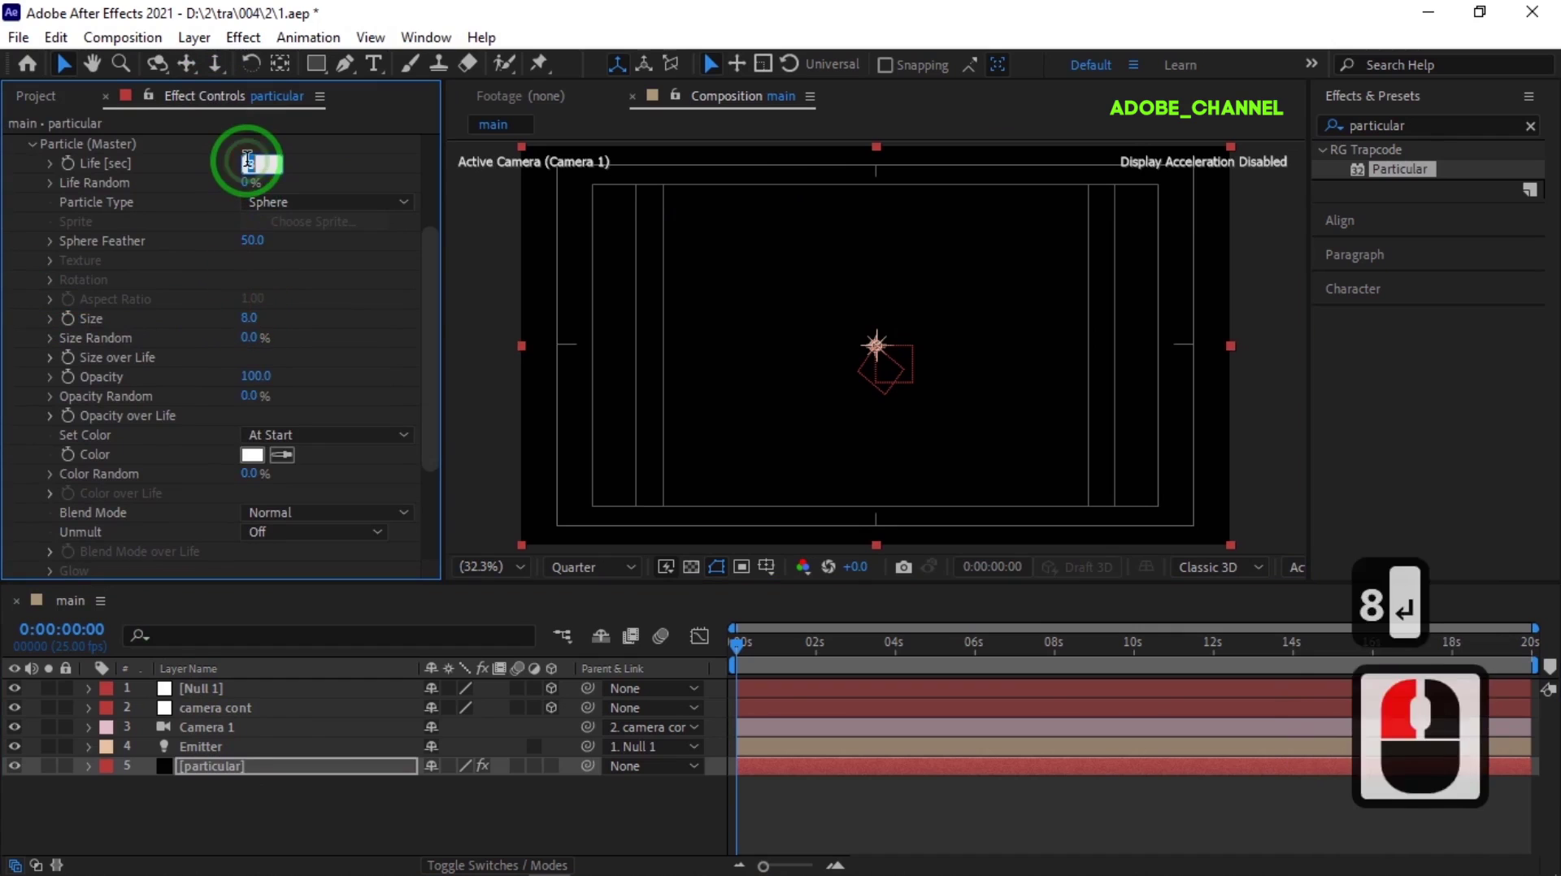
text(7)
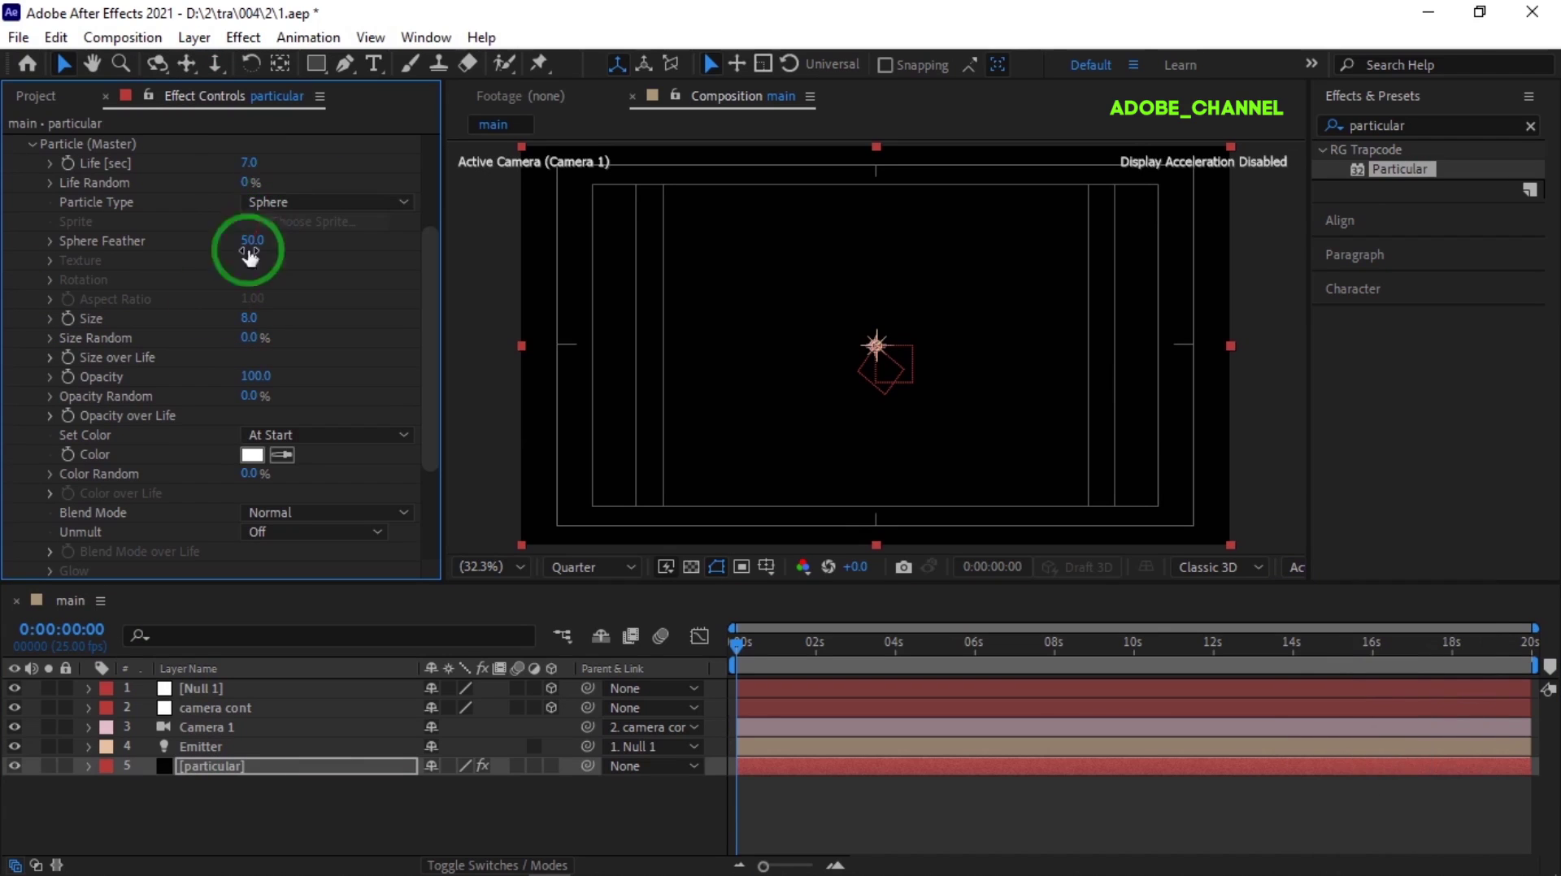
Apply a preset curve to the particles' Size over Life
click(50, 357)
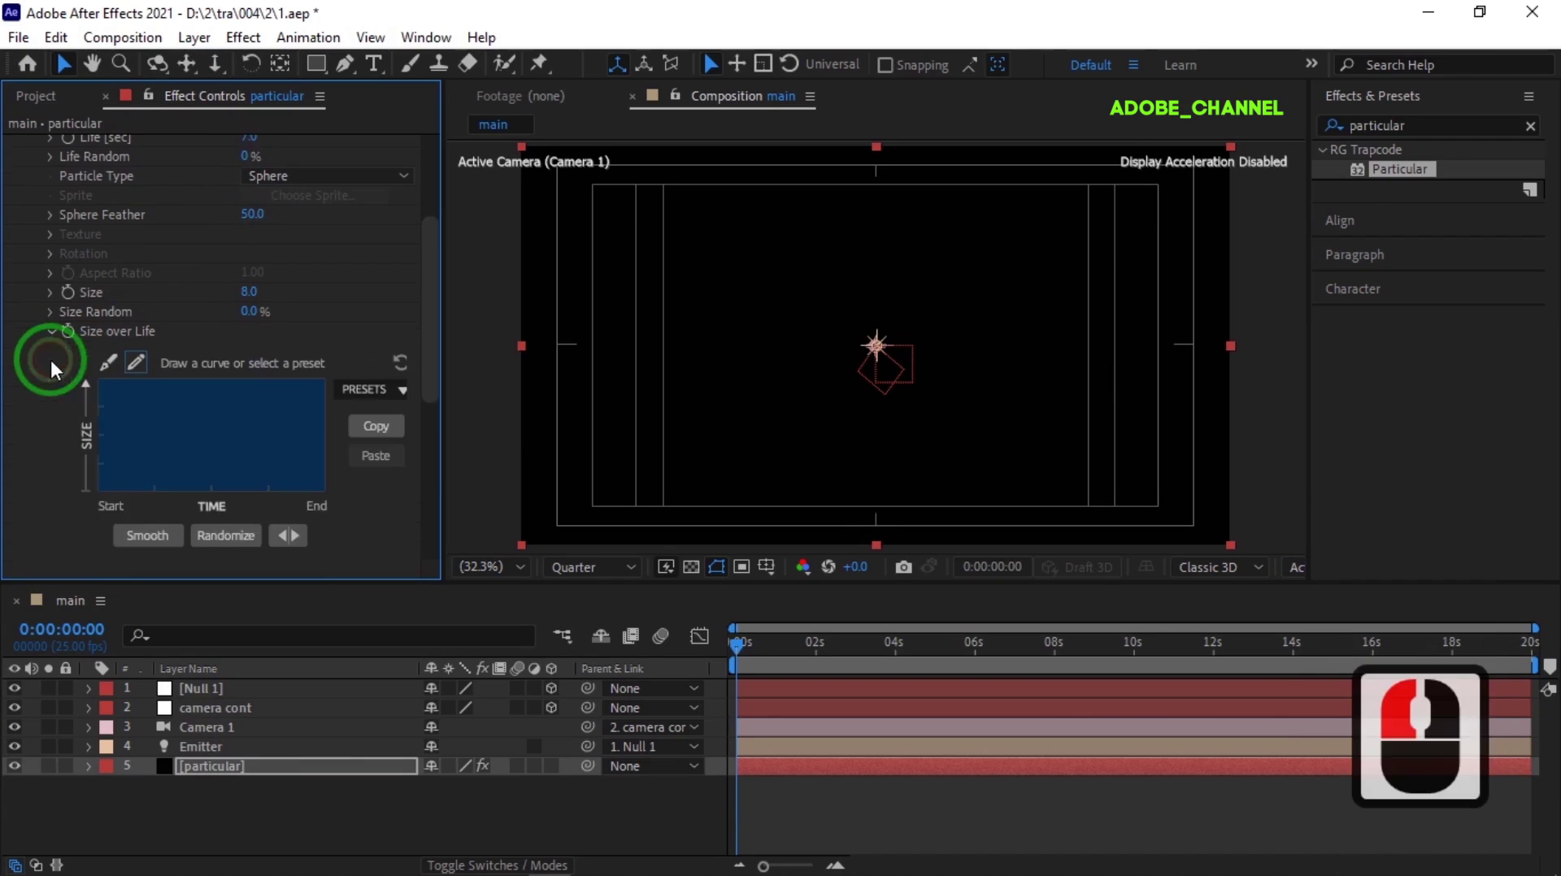
click(402, 387)
click(380, 439)
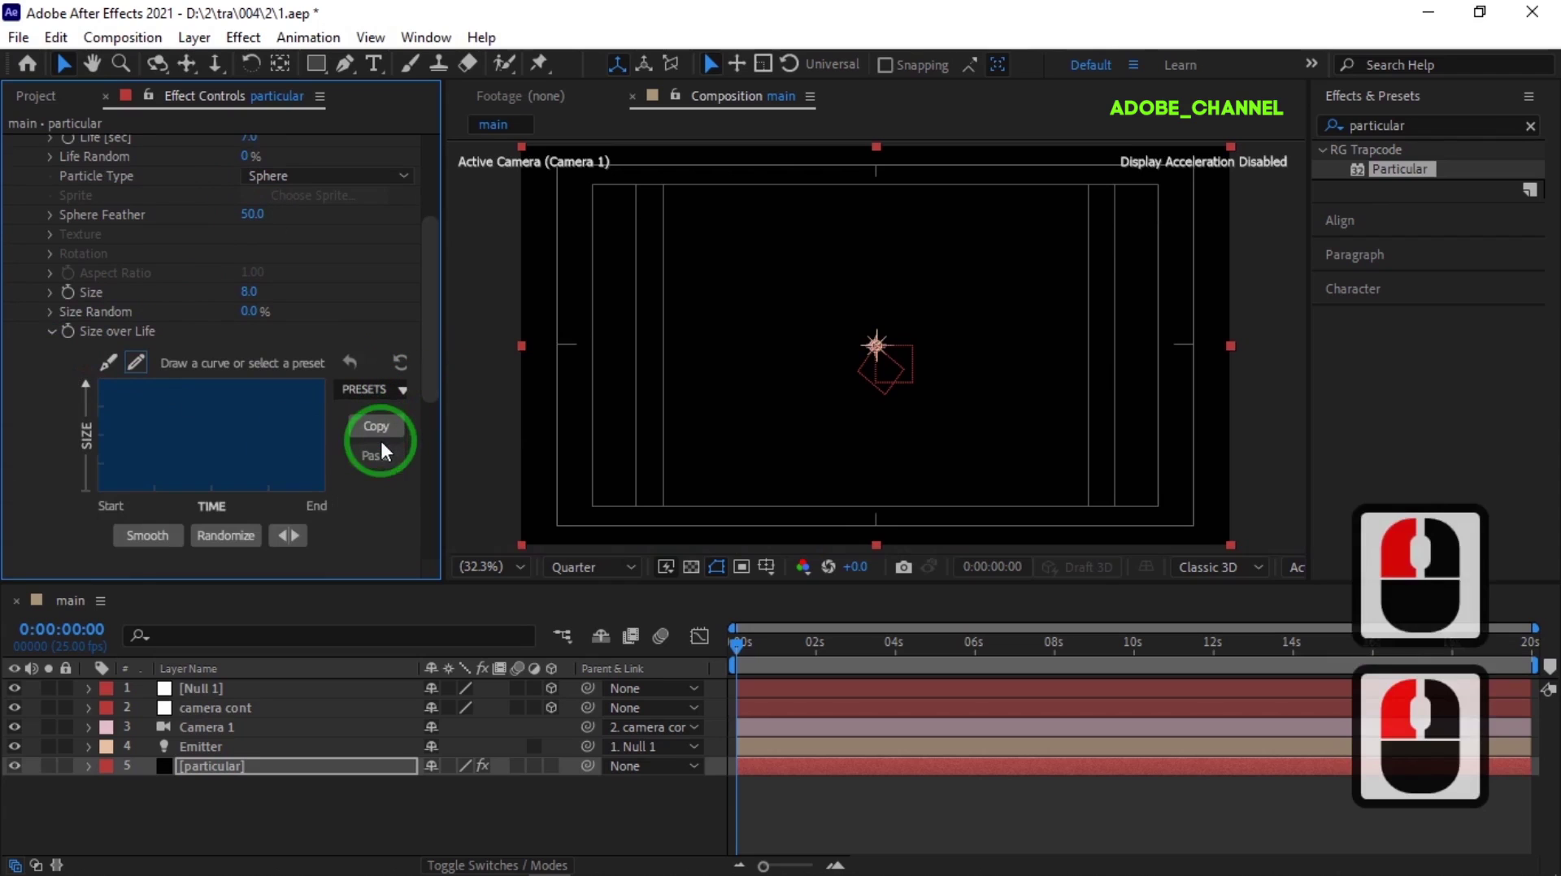
Move the Emitter light's second Position keyframe from 10 seconds to 0:00:19:00
click(278, 746)
key(p)
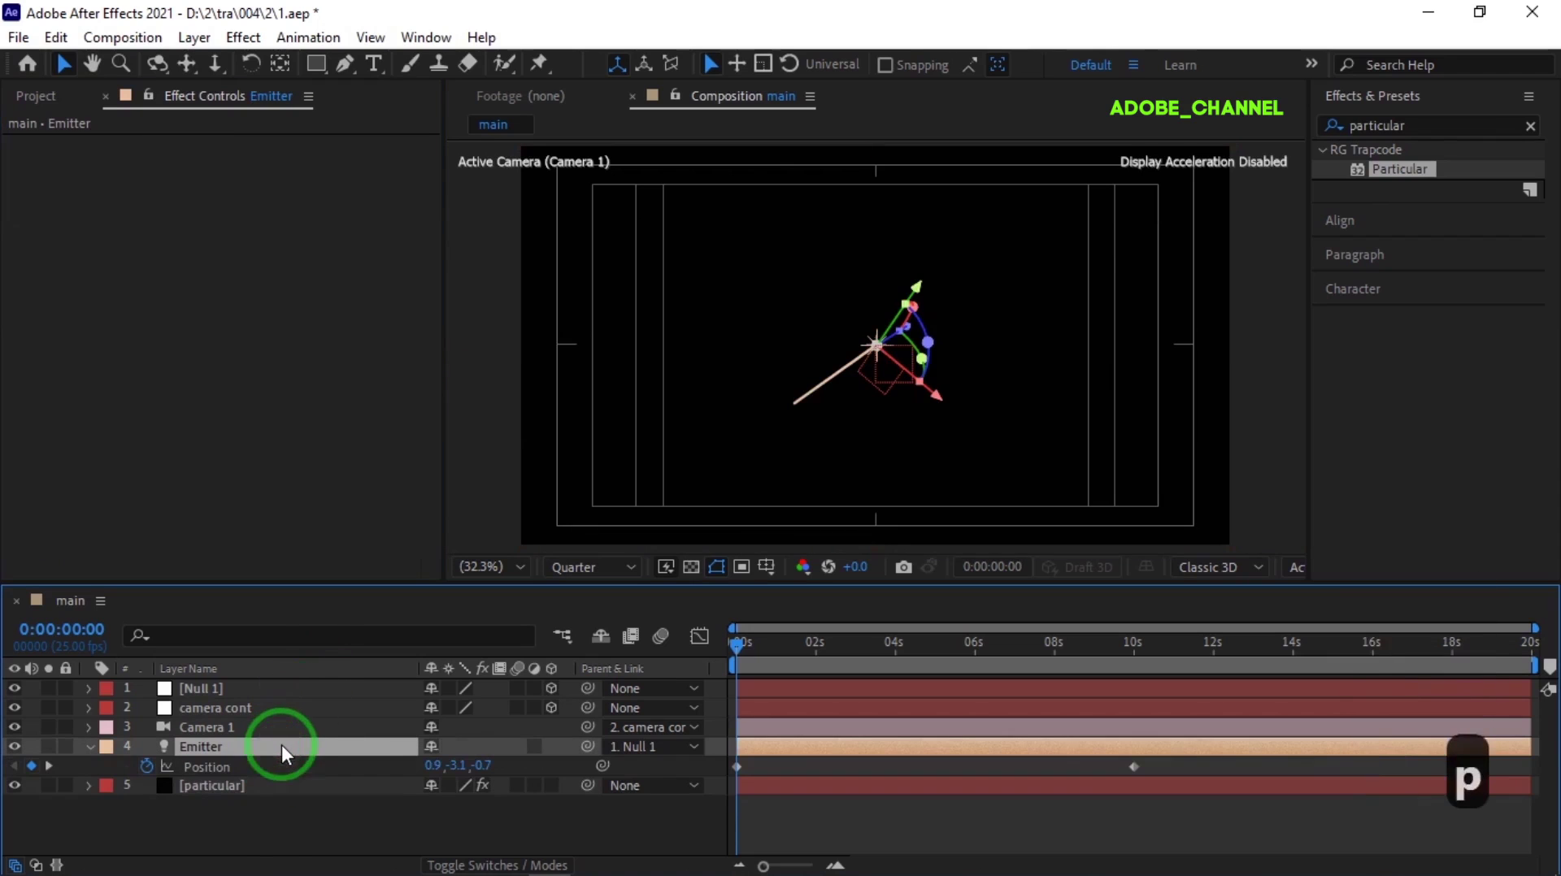
click(82, 628)
text(1900)
key(Return)
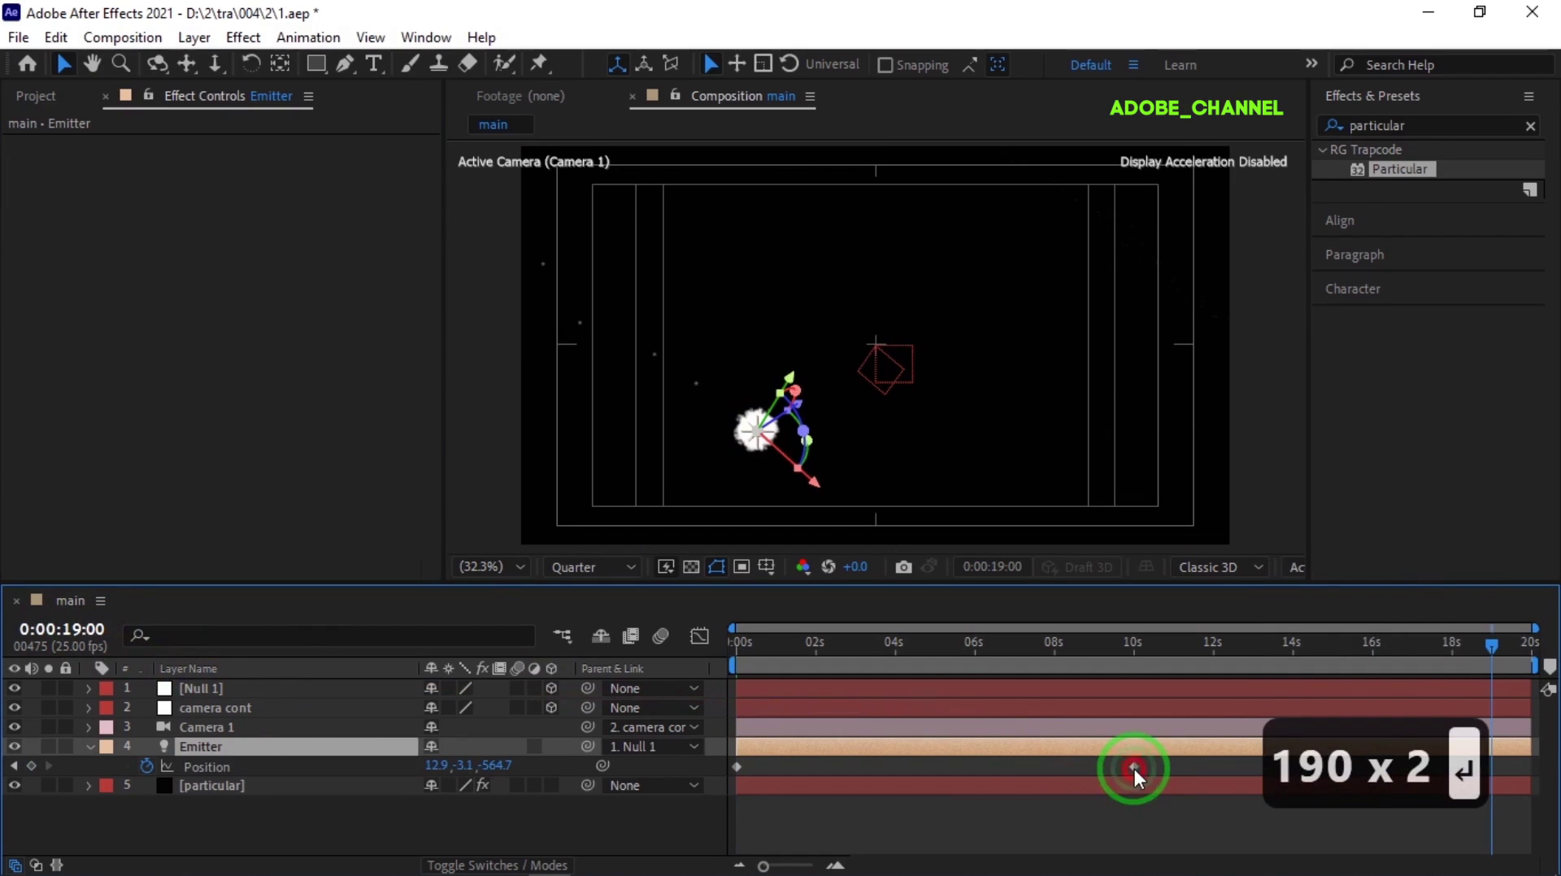
drag(1134, 769, 1495, 773)
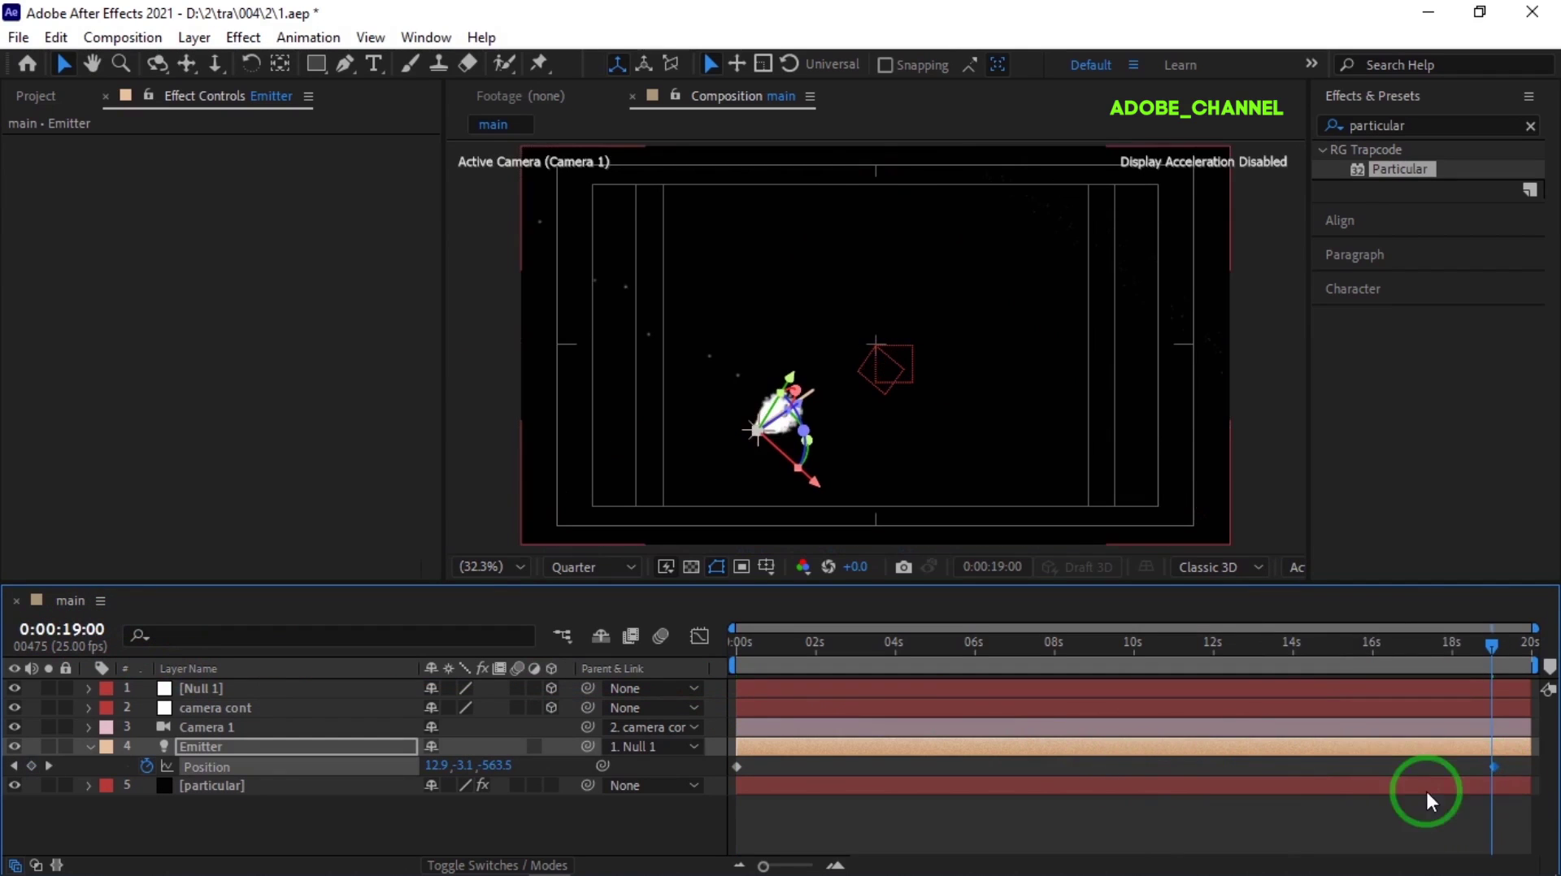
Set the Sphere Feather of the particular layer's particles to 0
click(228, 785)
click(252, 405)
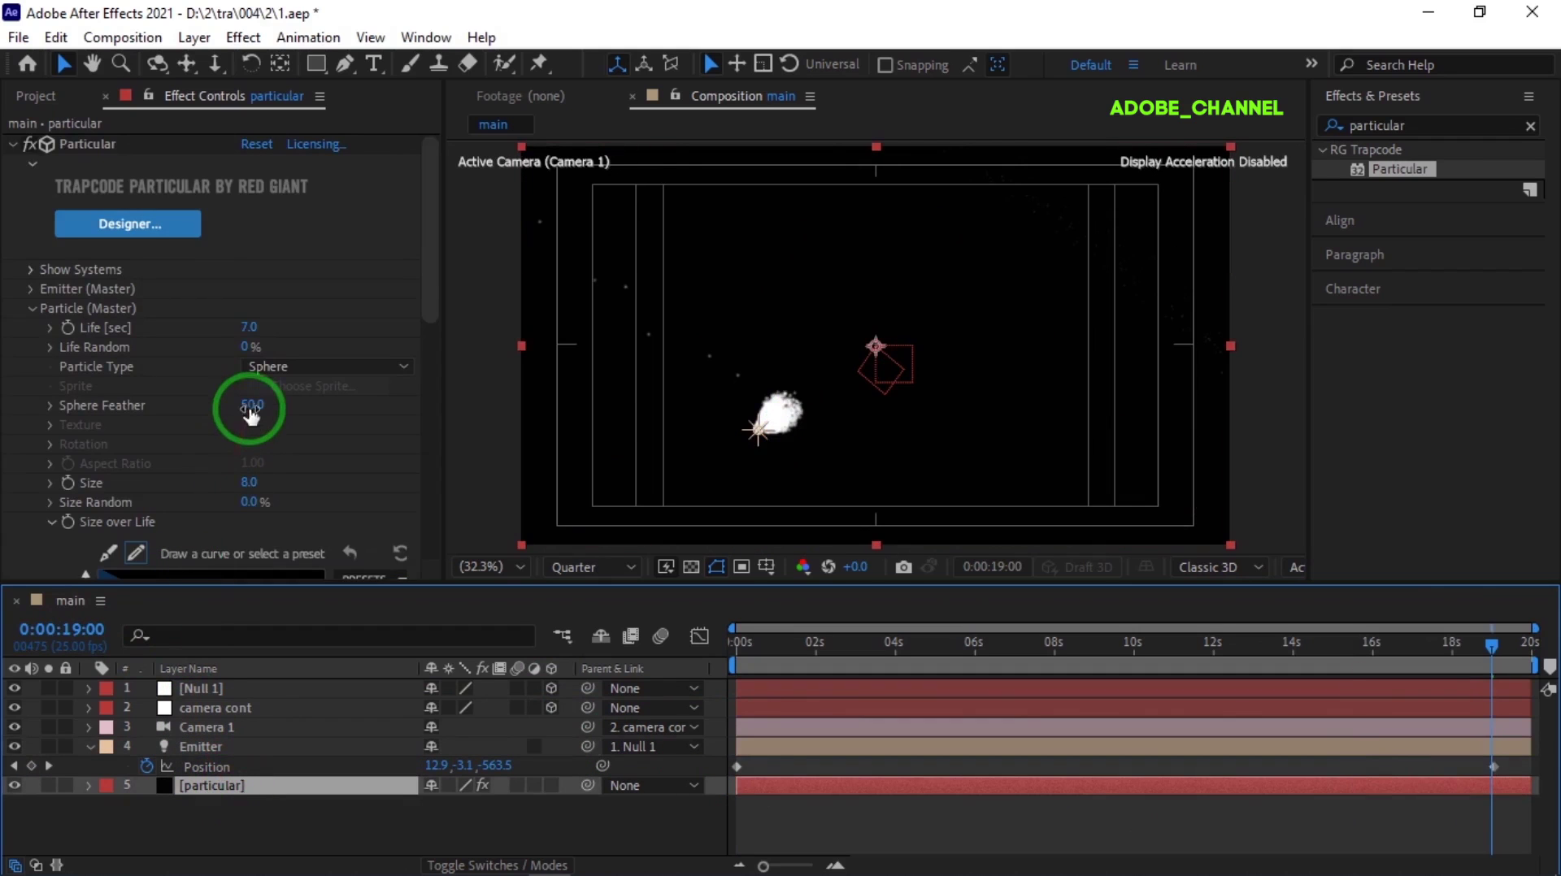
text(0)
key(Return)
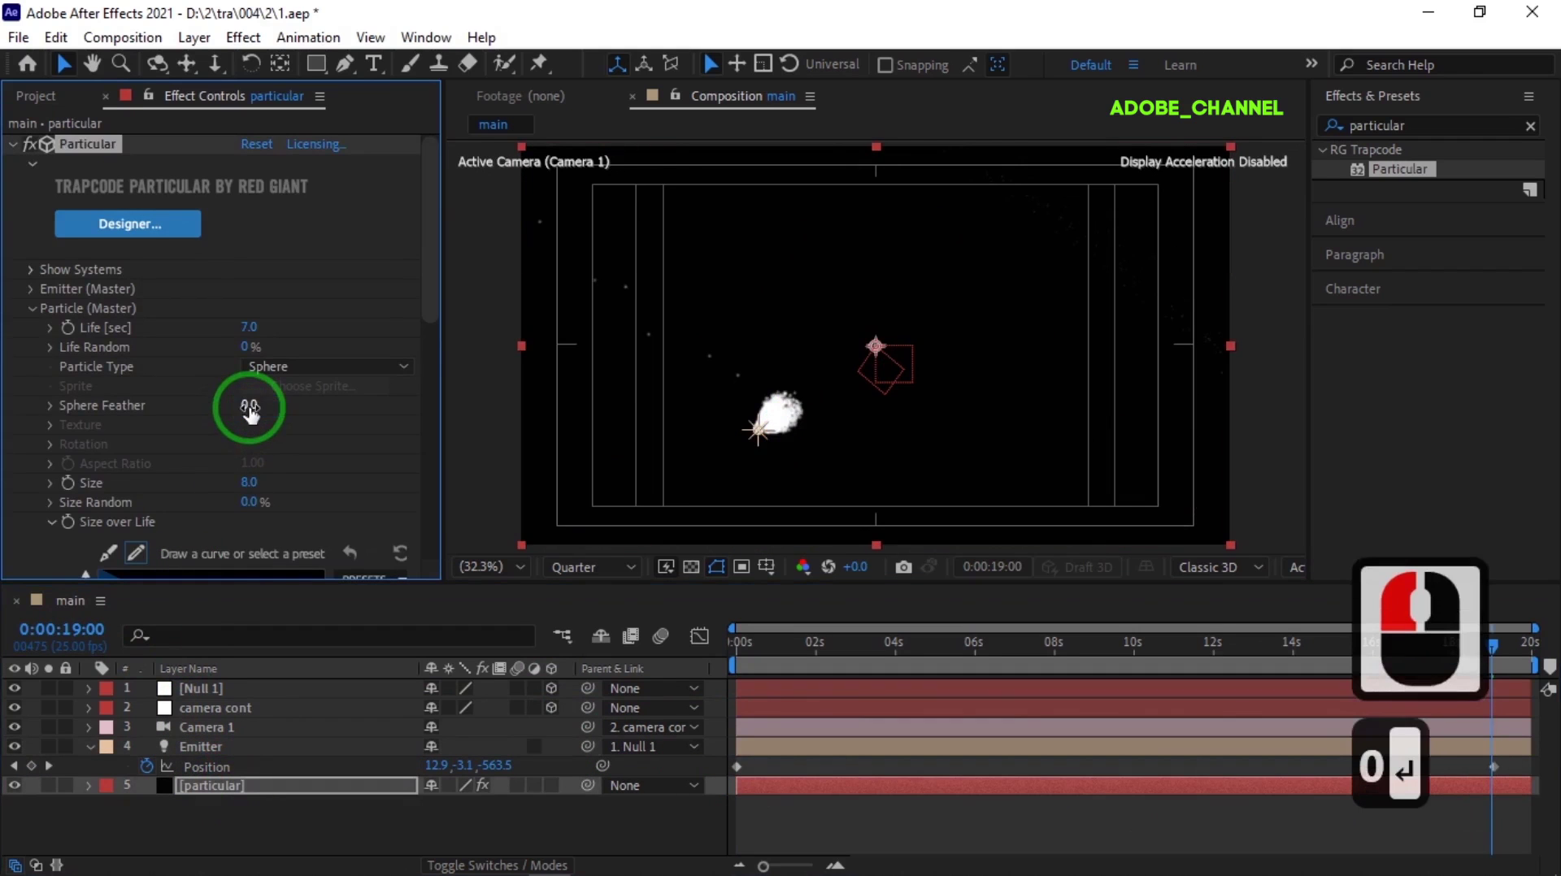
Set the particles' Set Color option to Over Life
drag(428, 296, 420, 460)
click(399, 406)
click(329, 458)
drag(423, 392, 24, 496)
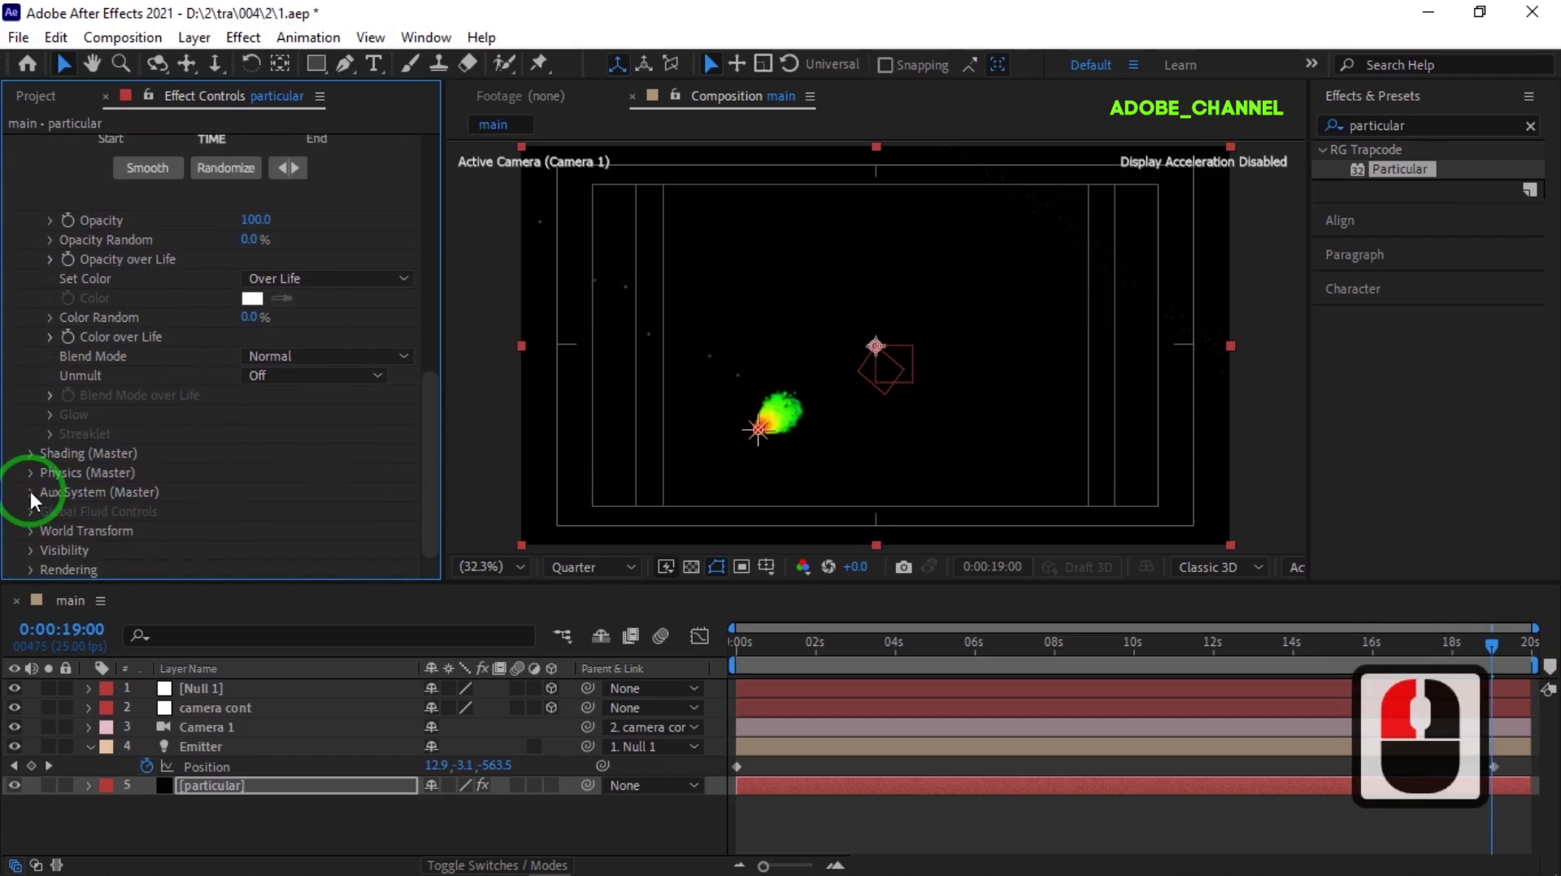
Set the particular layer's Aux System to emit Continuously and its Feather to 0
click(31, 491)
click(396, 160)
click(356, 240)
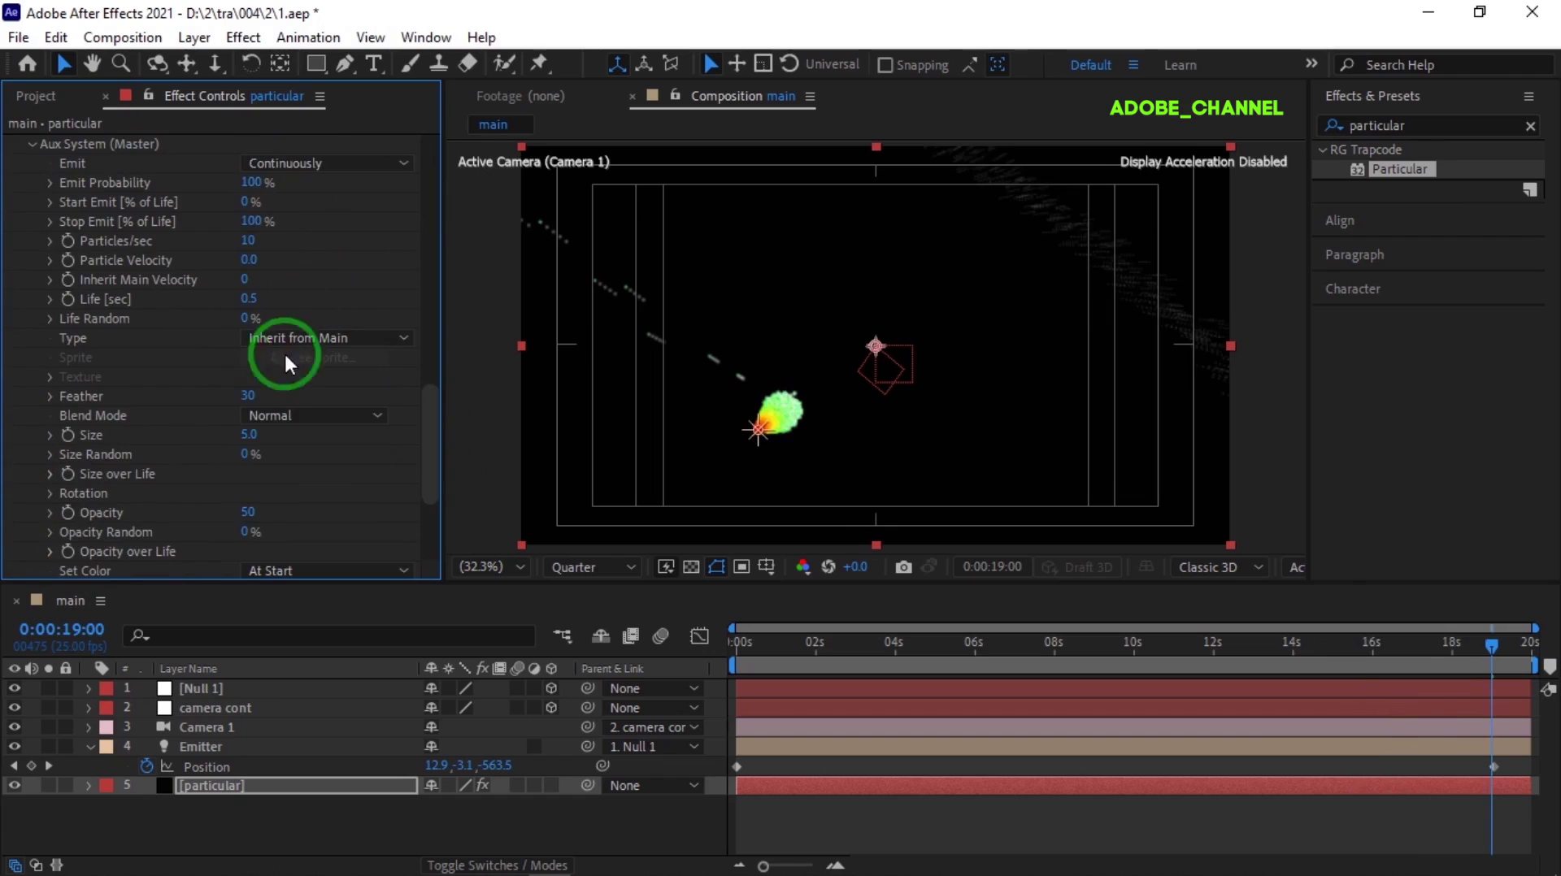
click(250, 397)
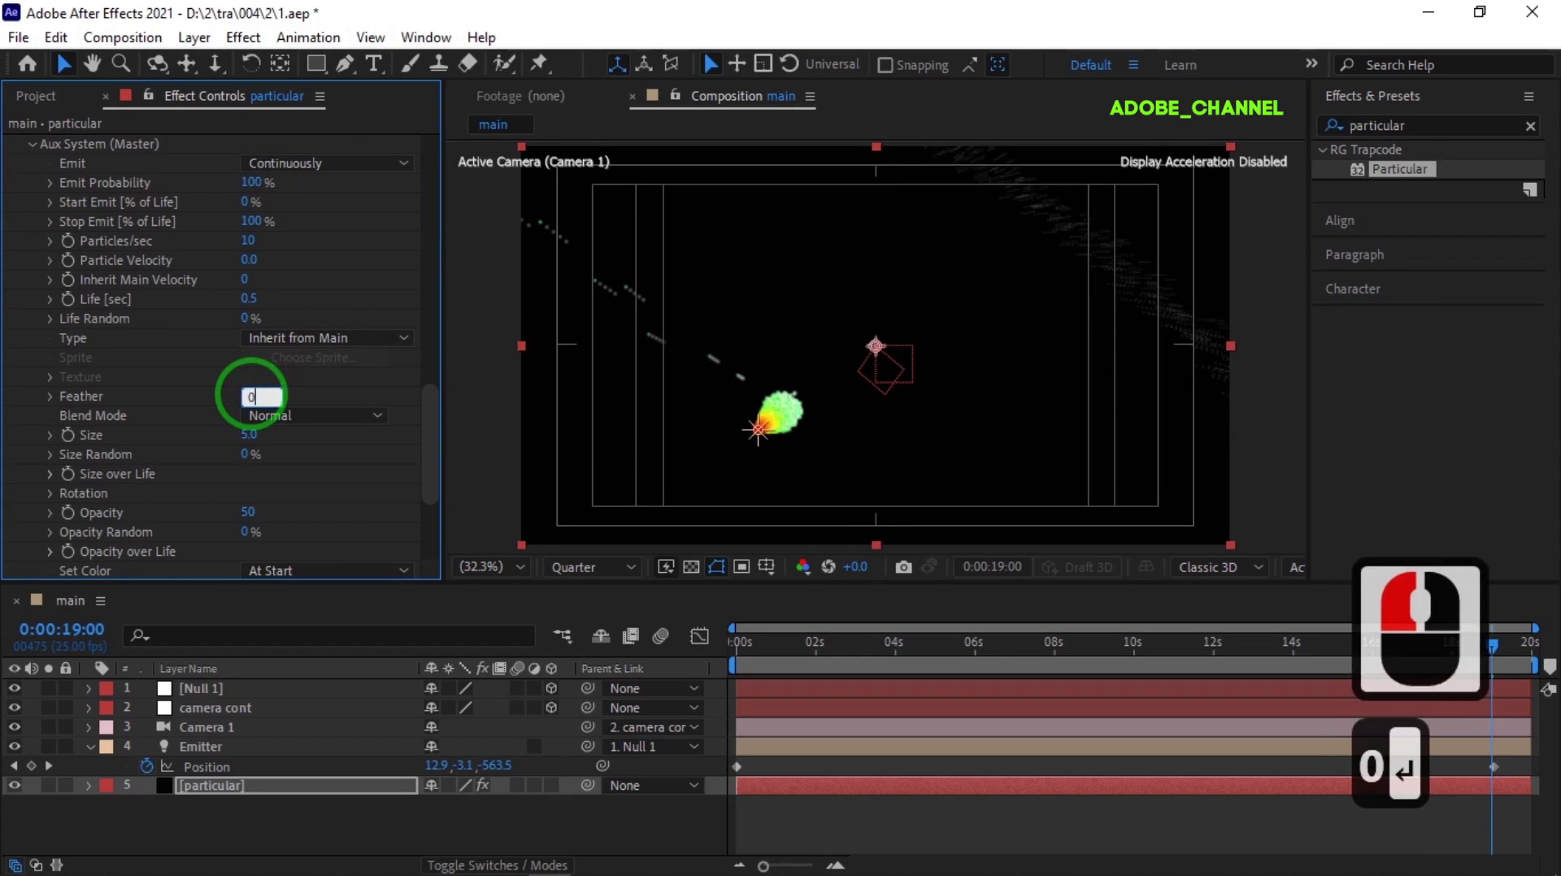
Apply the descending ramp preset to the Aux System's Size over Life curve
click(50, 474)
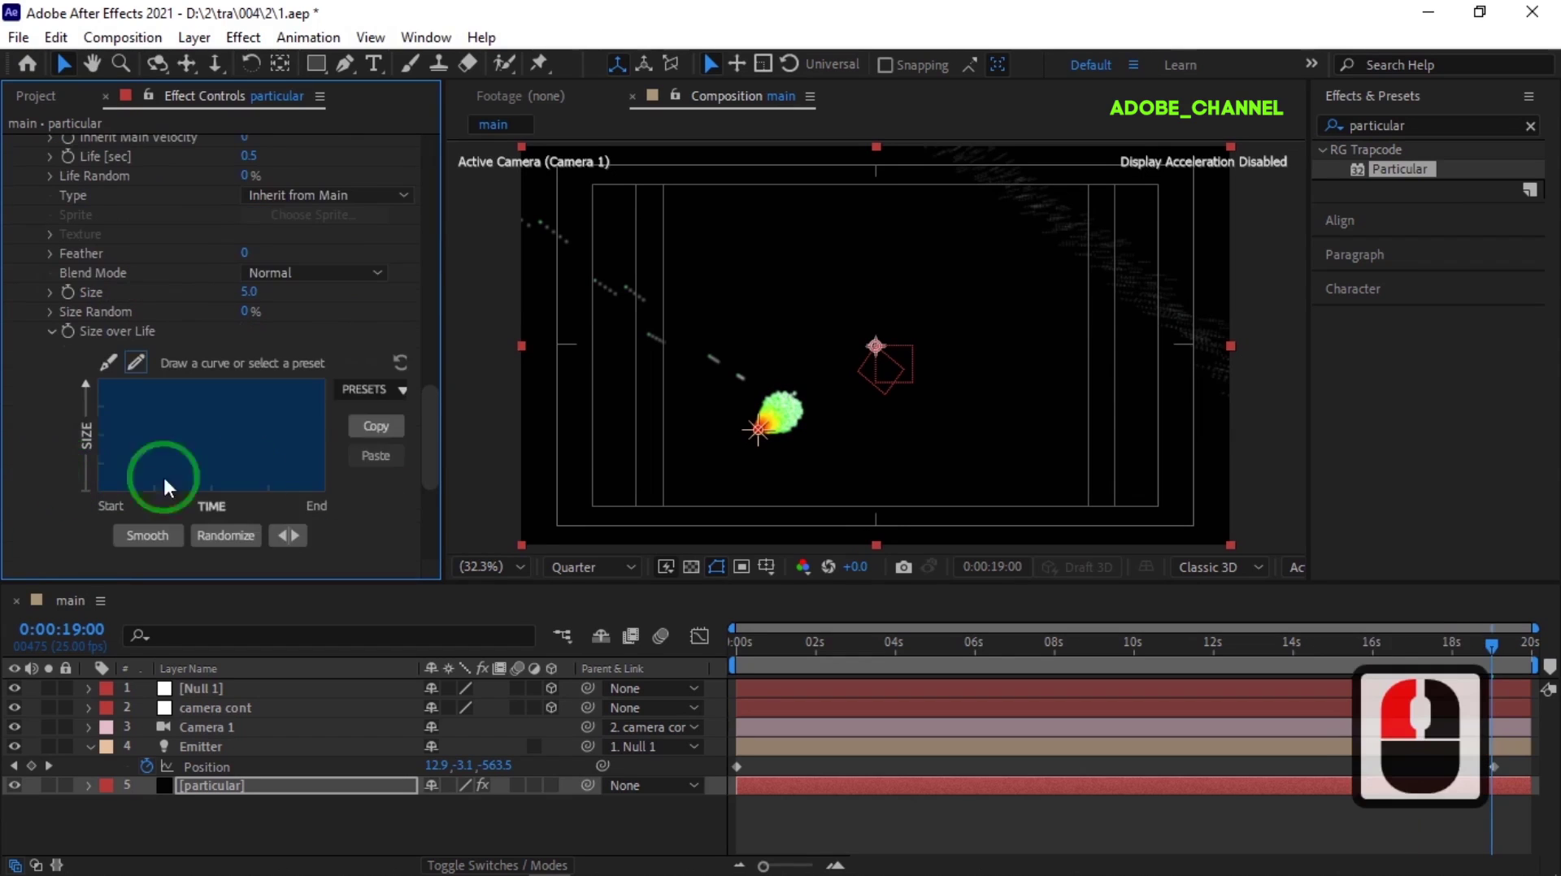
click(402, 389)
click(372, 446)
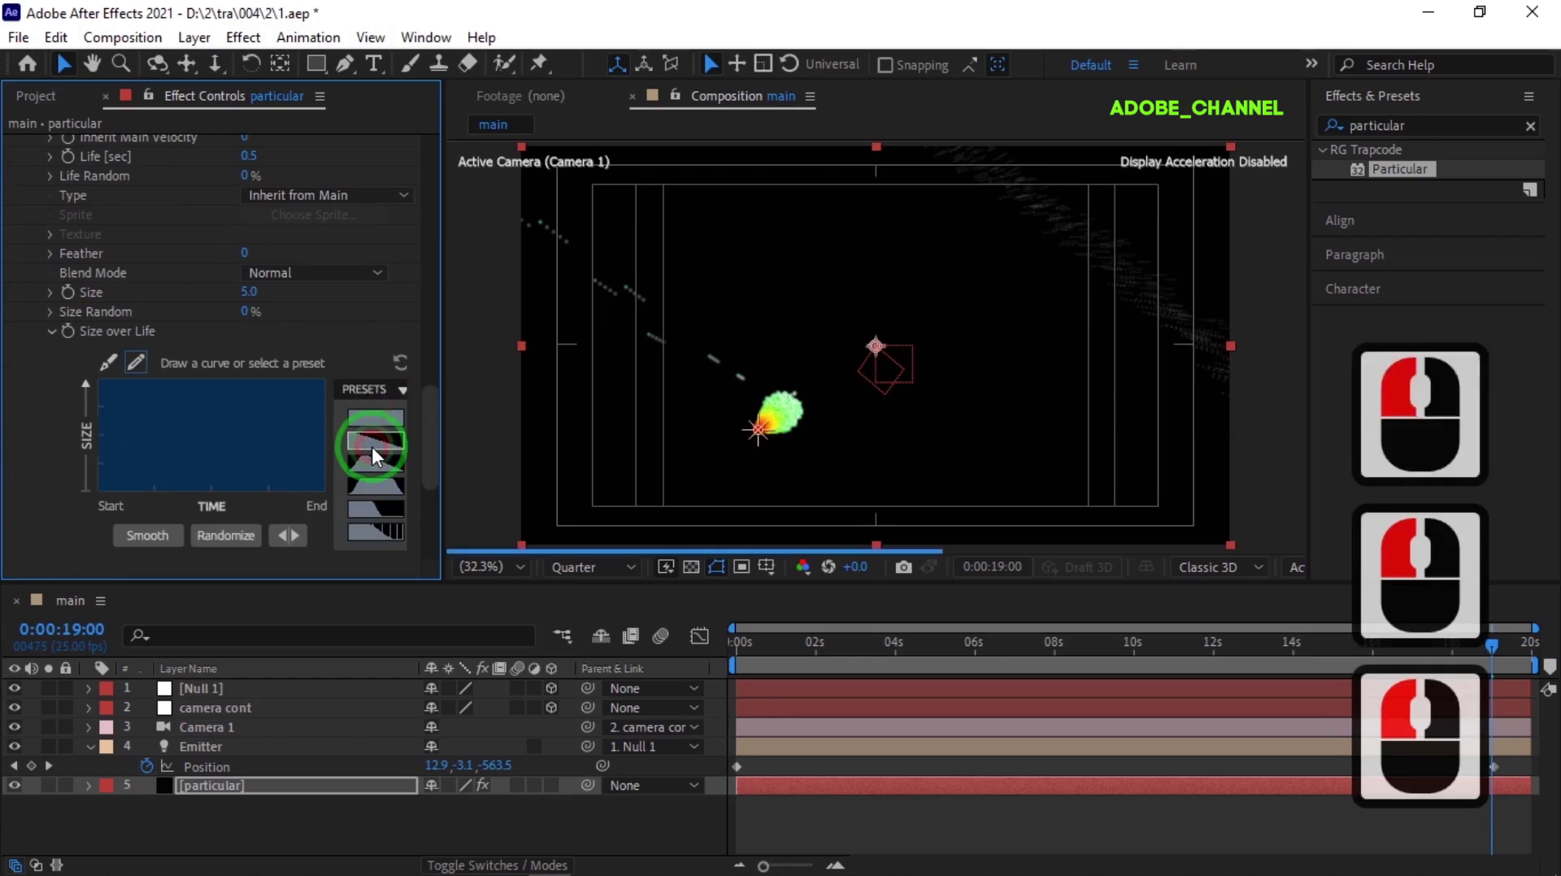
click(51, 332)
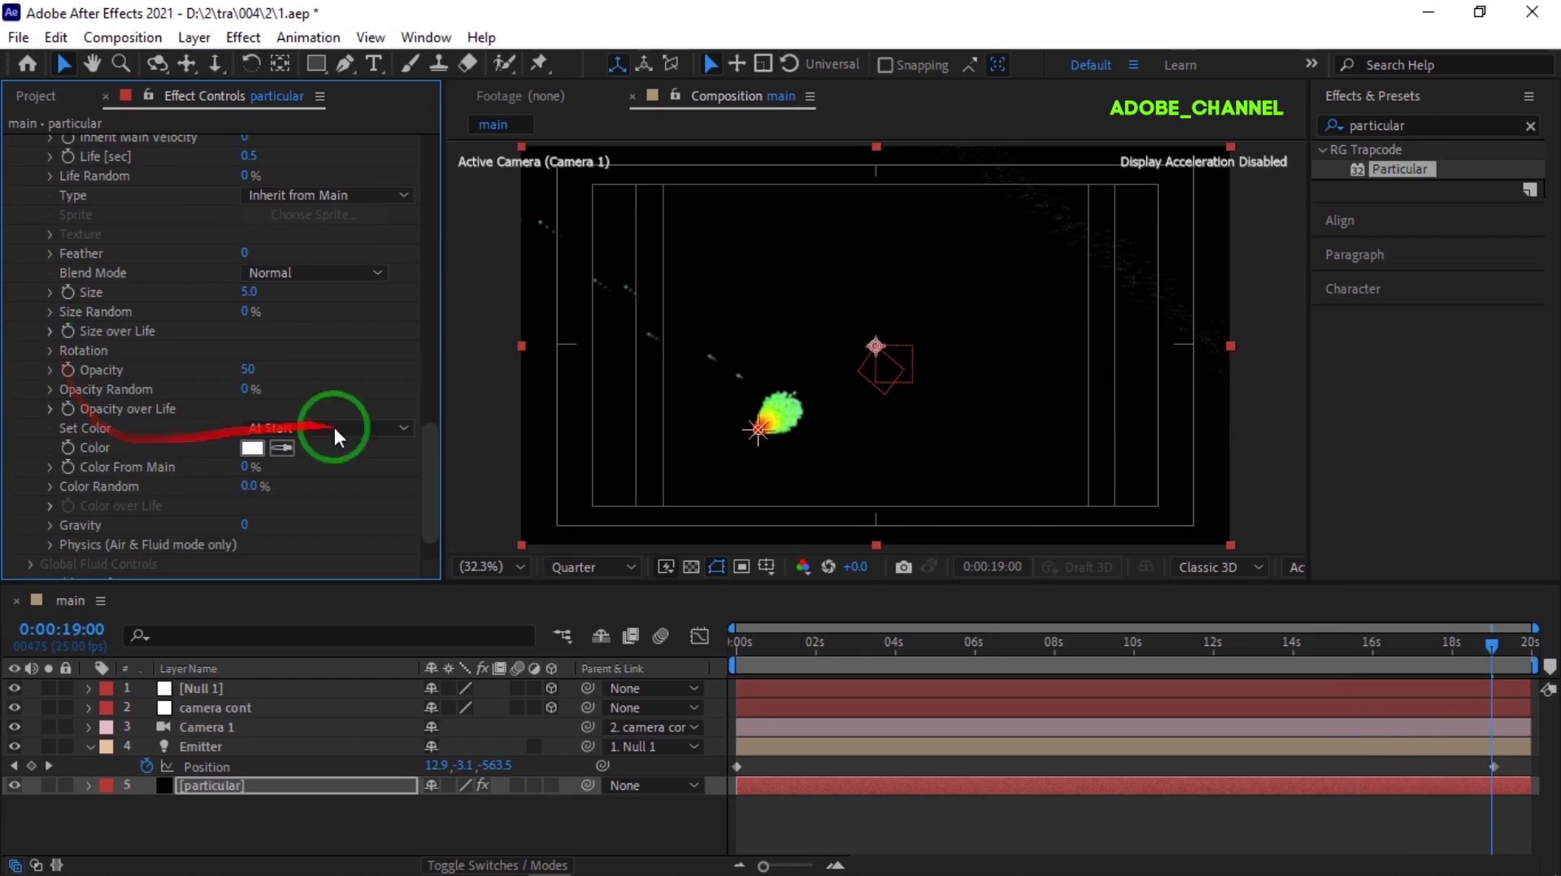
Set the Aux System's Set Color option to Over Life and expose its Color over Life ramp
click(397, 427)
click(339, 479)
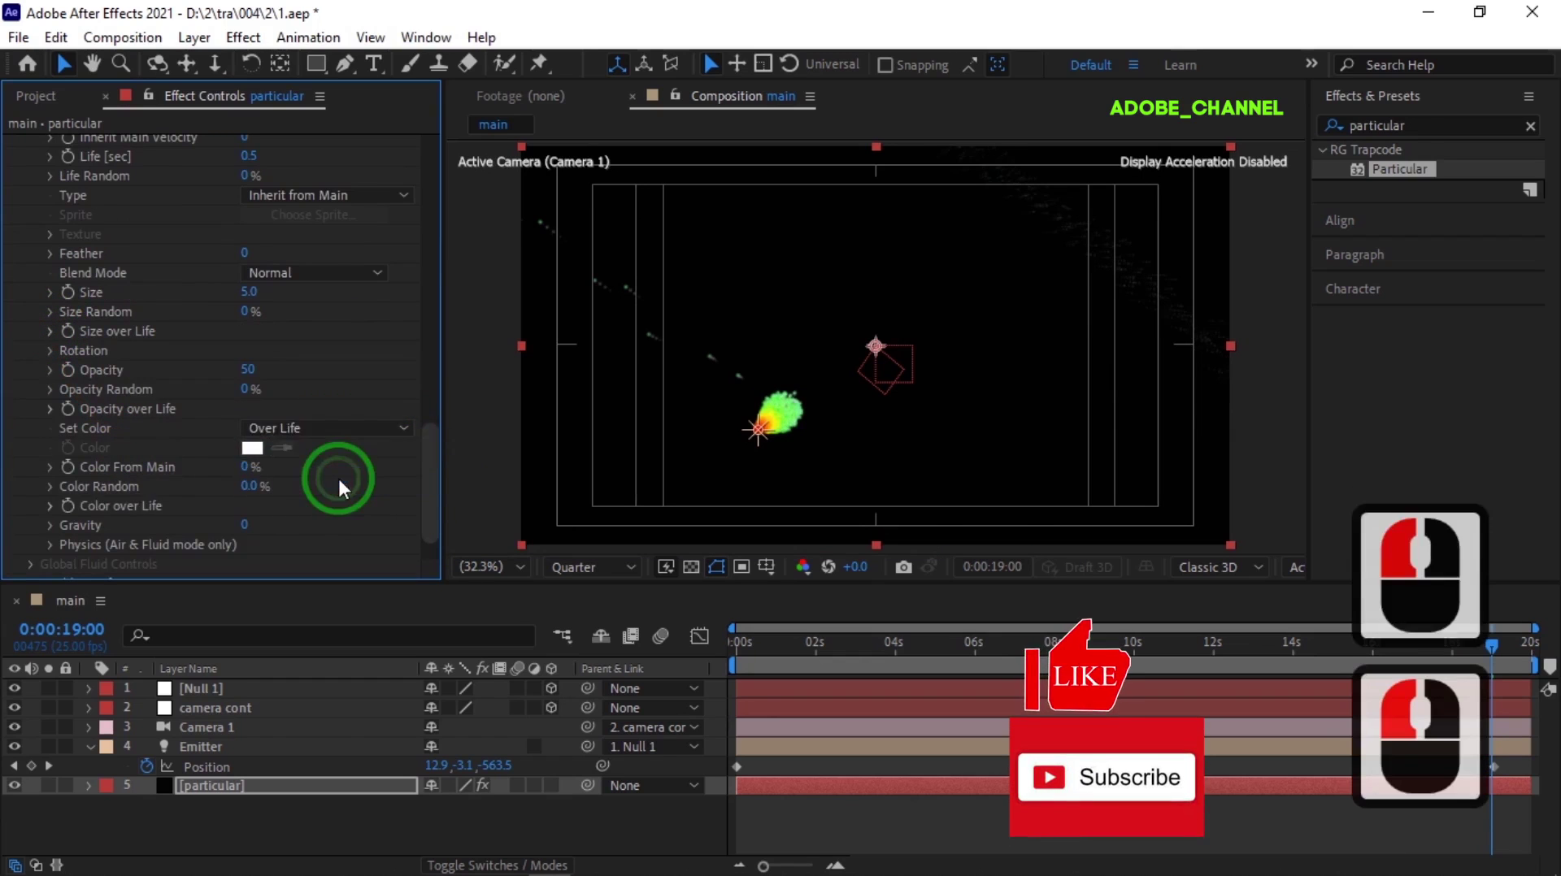
click(50, 506)
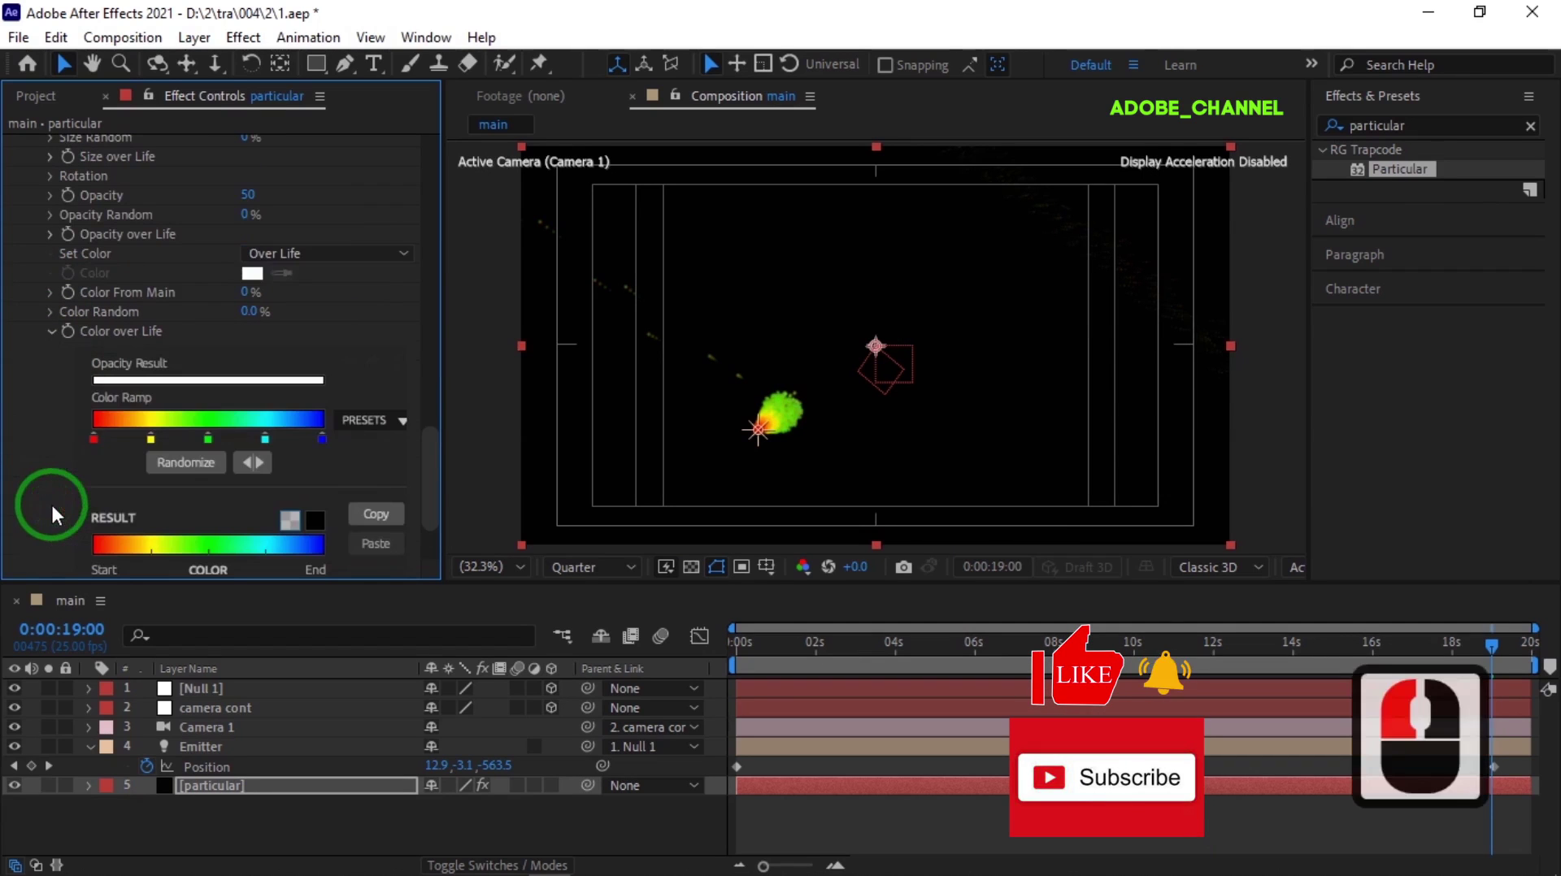
Recolour the red first stop of the Aux System's Color over Life ramp to blue 2819F3
double_click(93, 436)
click(1298, 465)
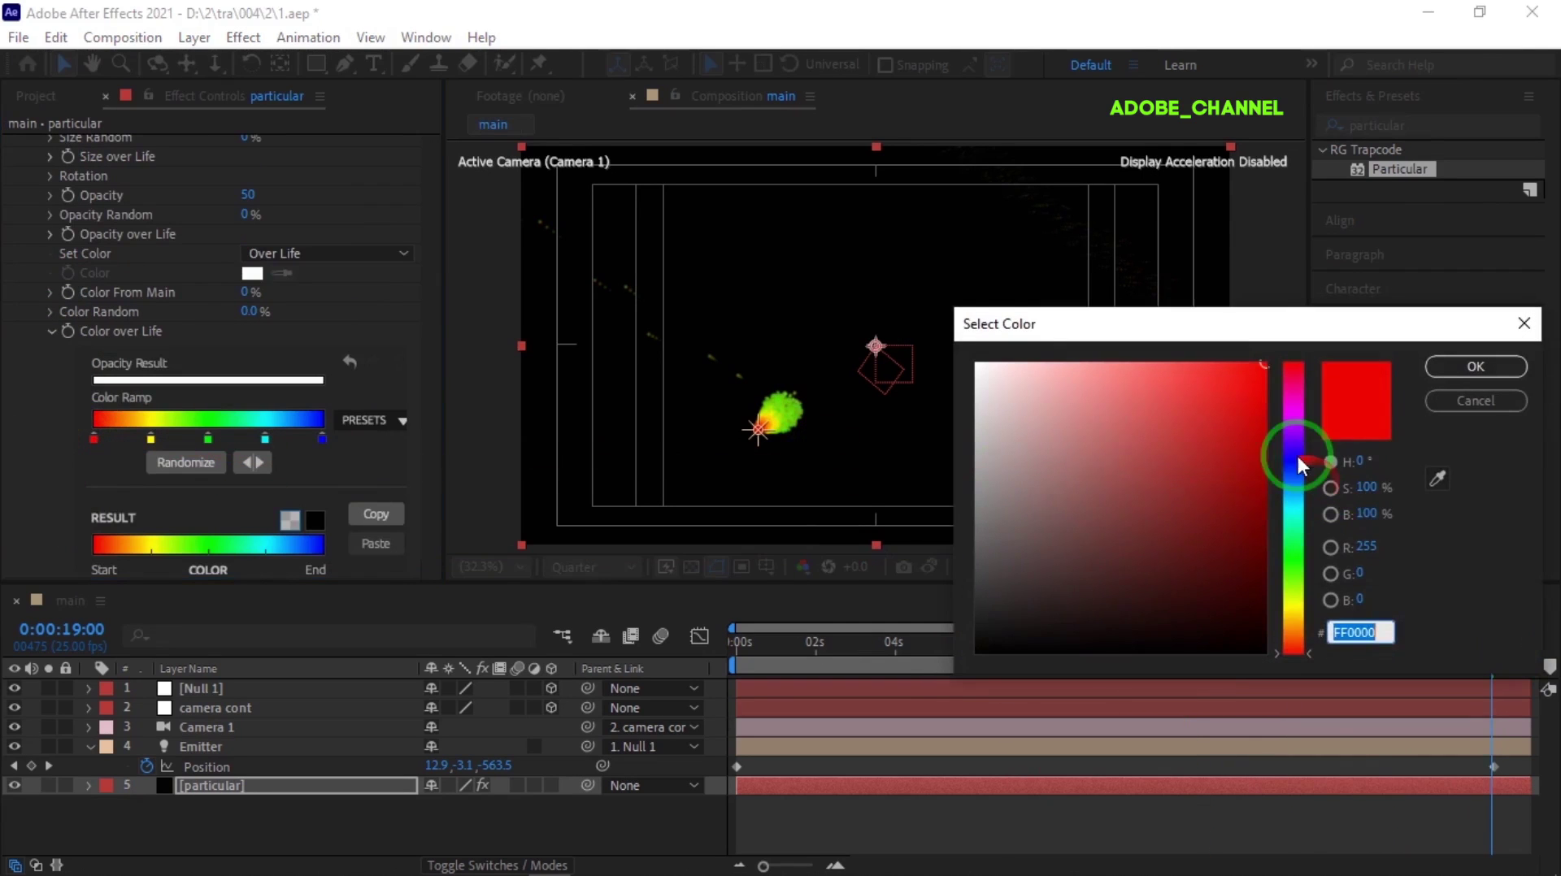
click(1246, 401)
click(1476, 367)
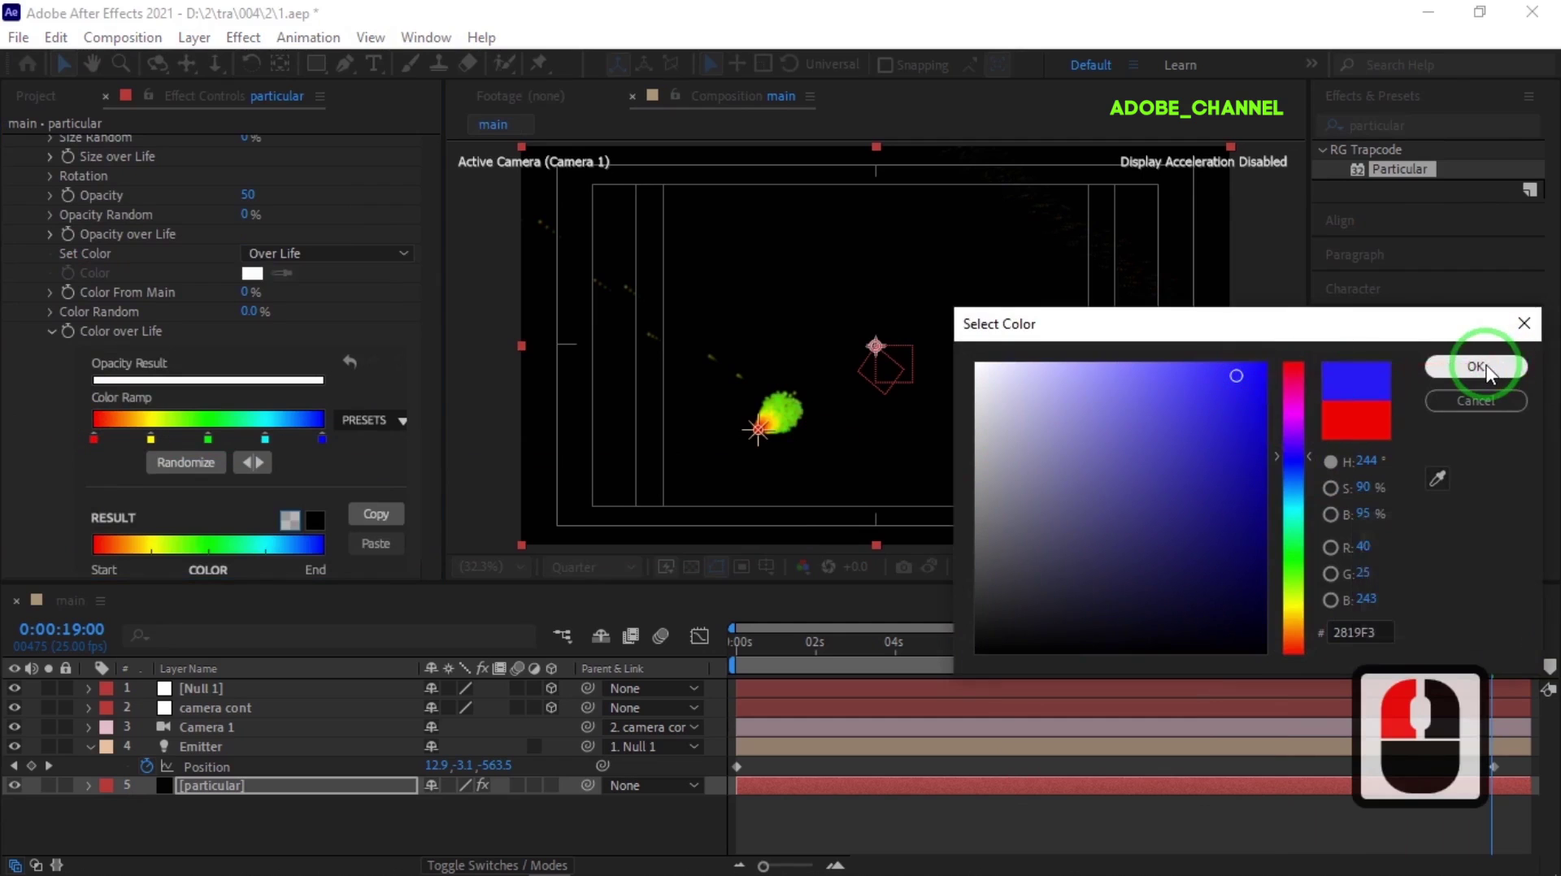
Move the yellow stop of the aux colour ramp close to the green stop and recolour it blue
click(188, 439)
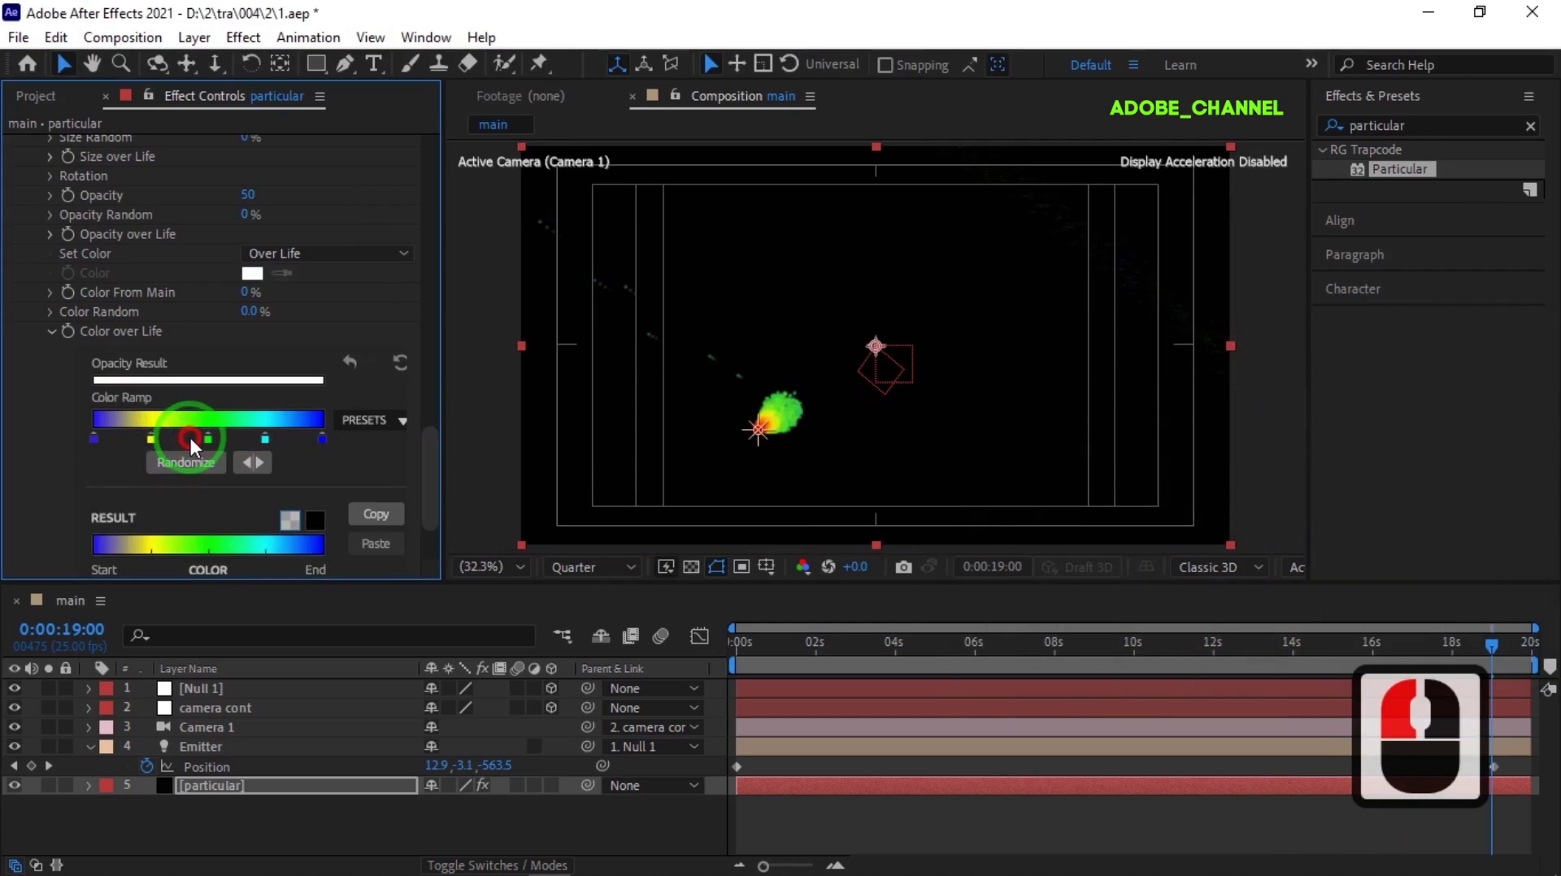
drag(188, 435, 192, 437)
double_click(192, 437)
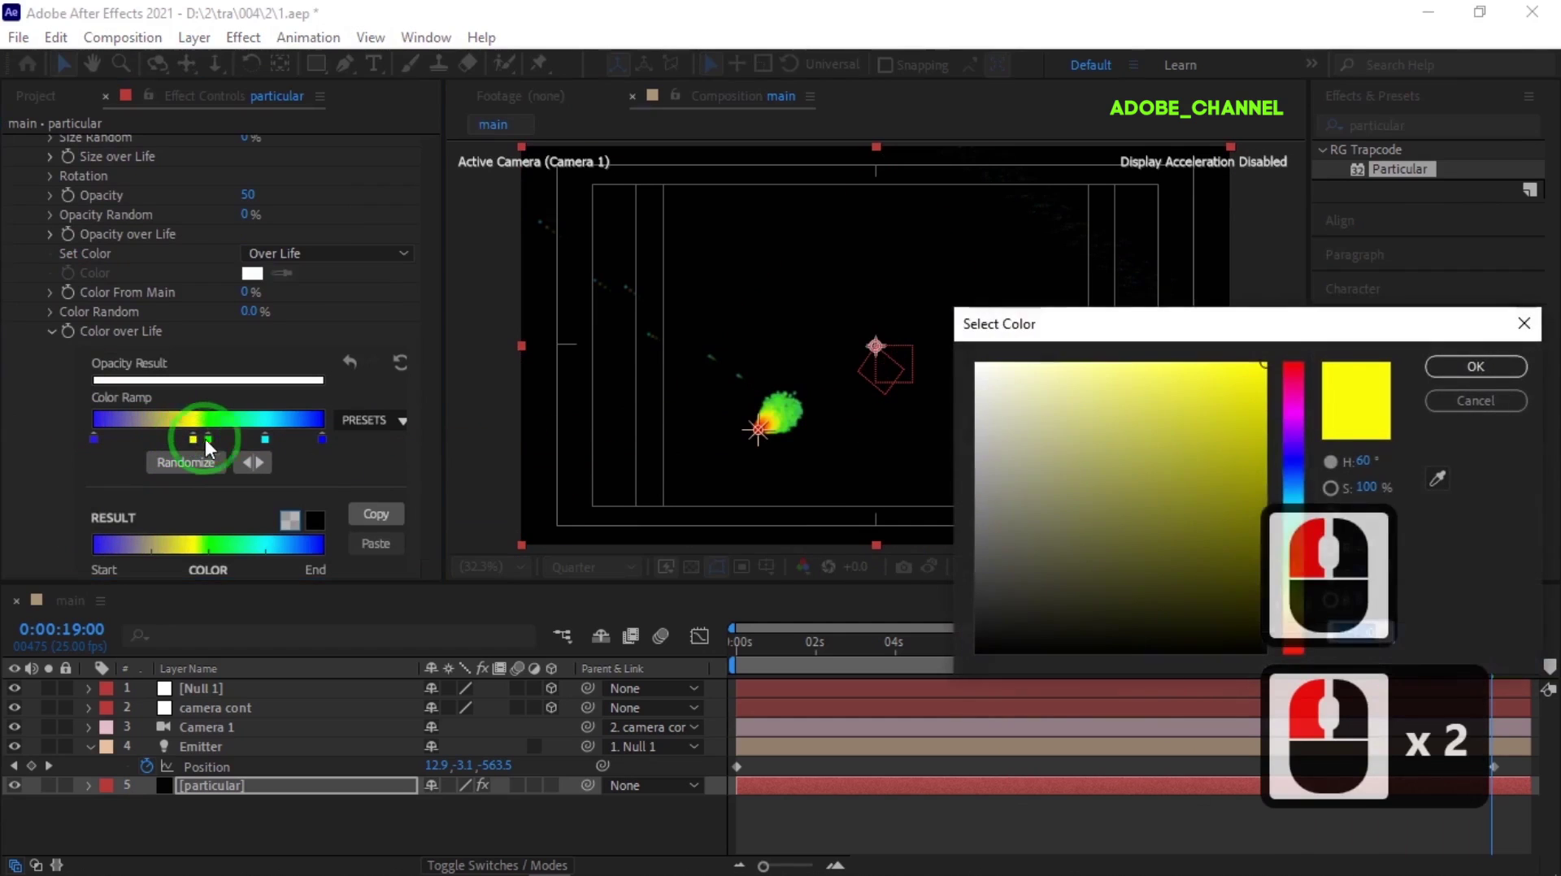
click(1288, 457)
click(1233, 376)
click(1488, 365)
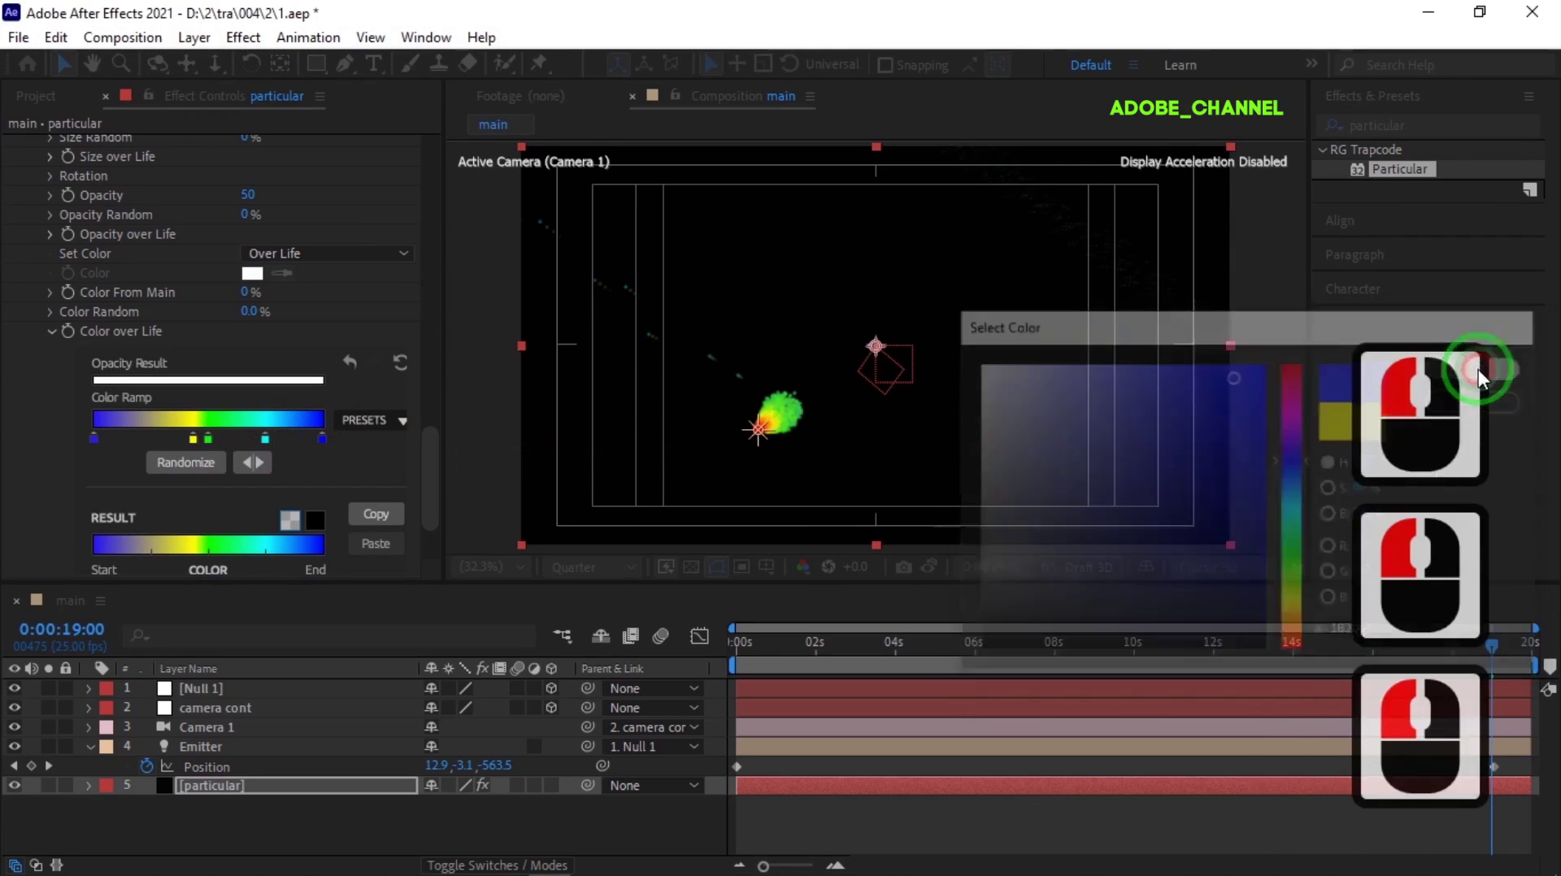
Recolour the aux ramp's green stop to pink F54BD3 and its cyan stop to a soft yellow
double_click(209, 439)
click(1295, 402)
click(1475, 366)
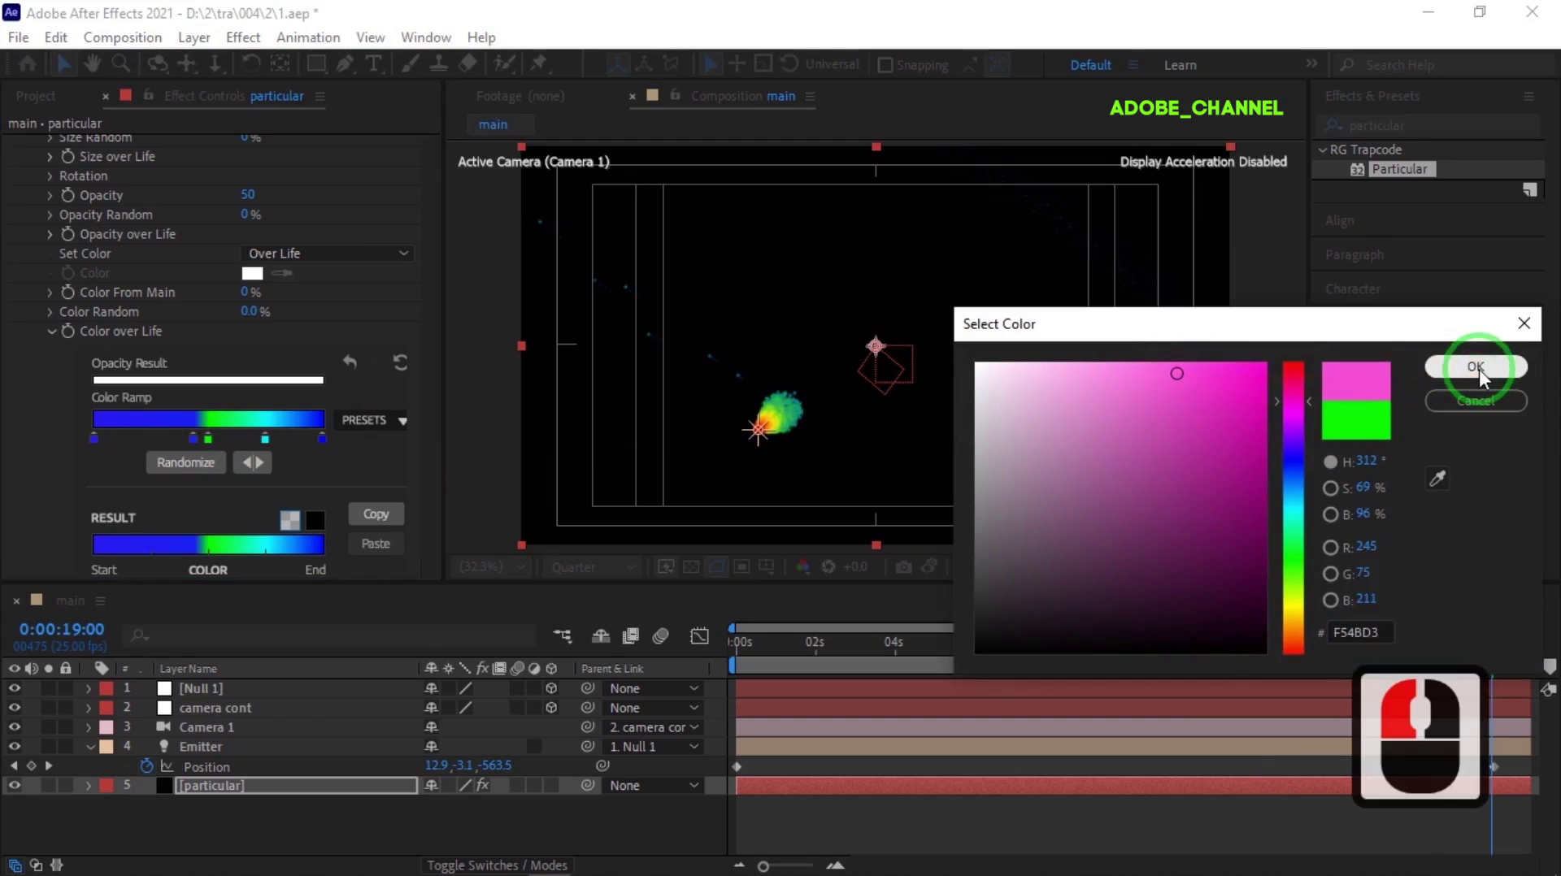
double_click(265, 439)
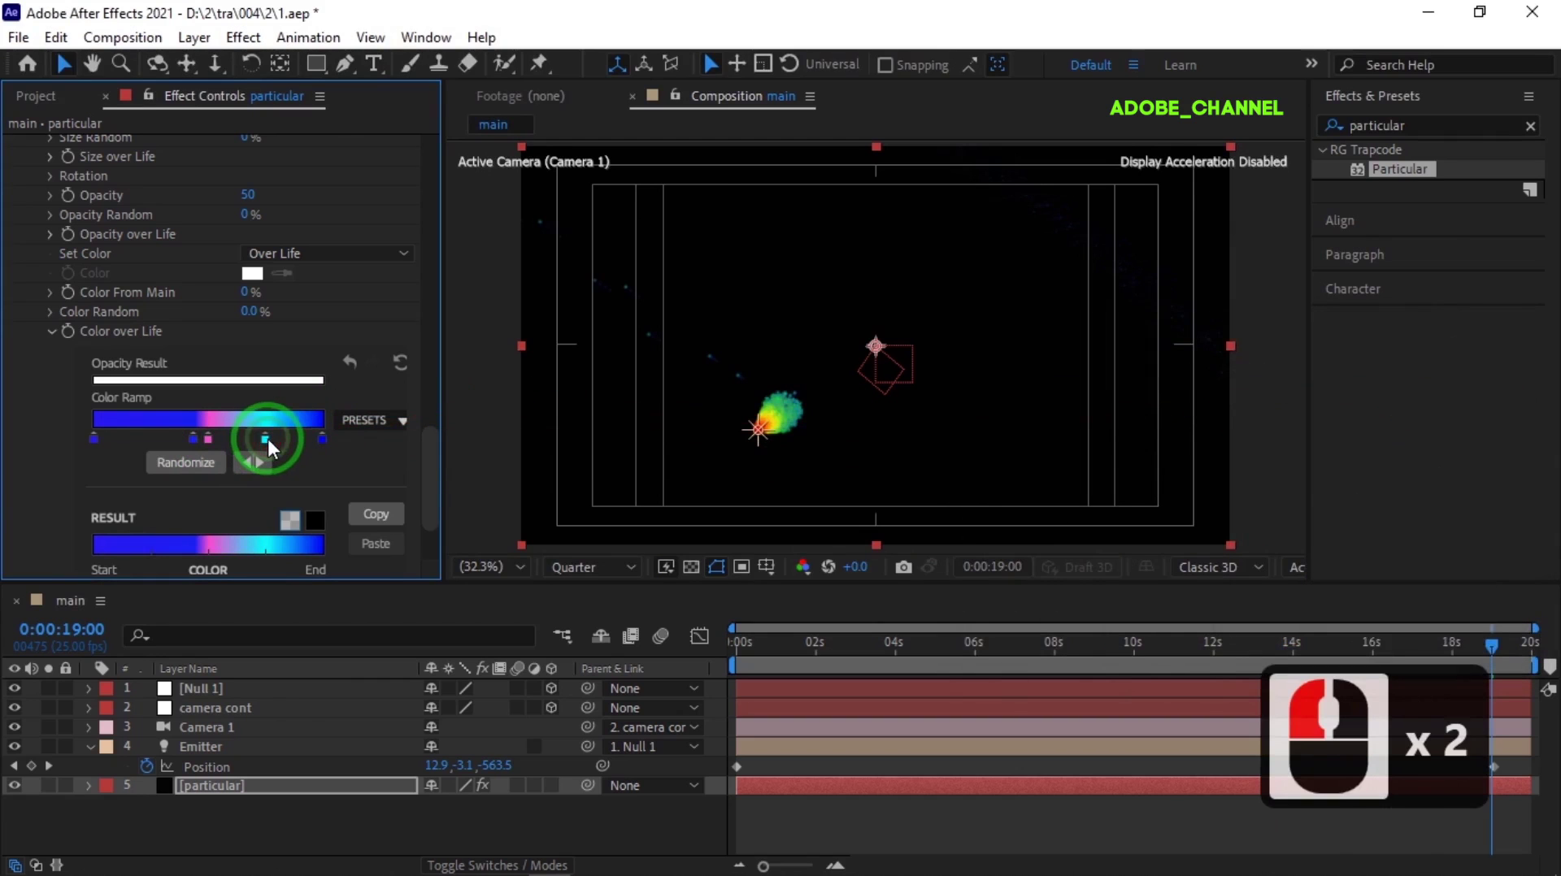
click(1294, 603)
click(1178, 370)
click(1475, 366)
Recolour the blue end stop of the aux colour ramp to yellow E4FF00
click(322, 439)
double_click(320, 436)
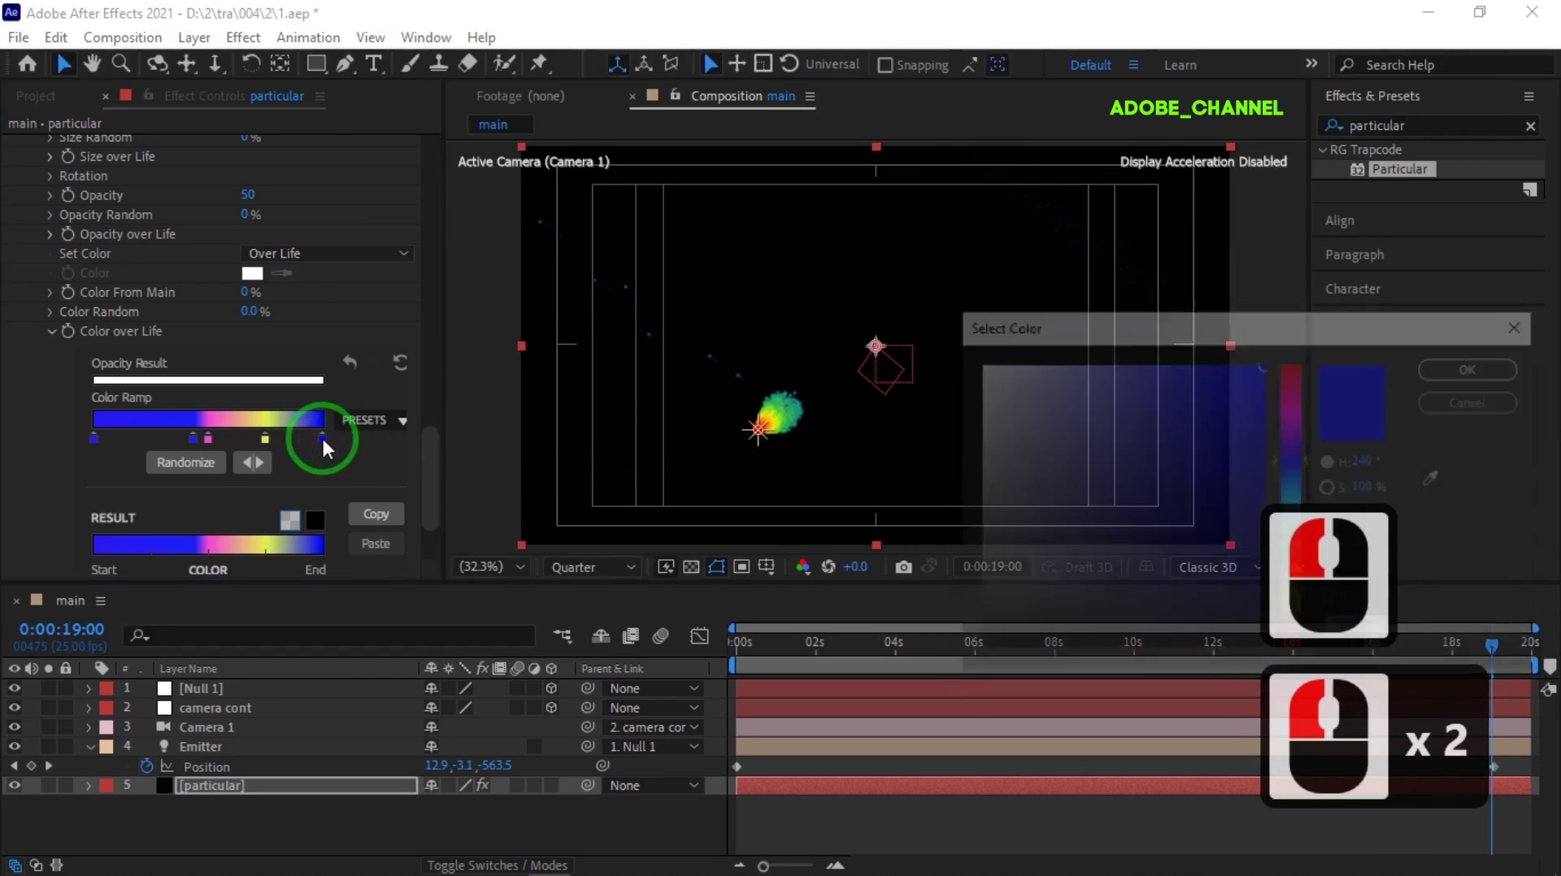
click(1299, 602)
click(1499, 366)
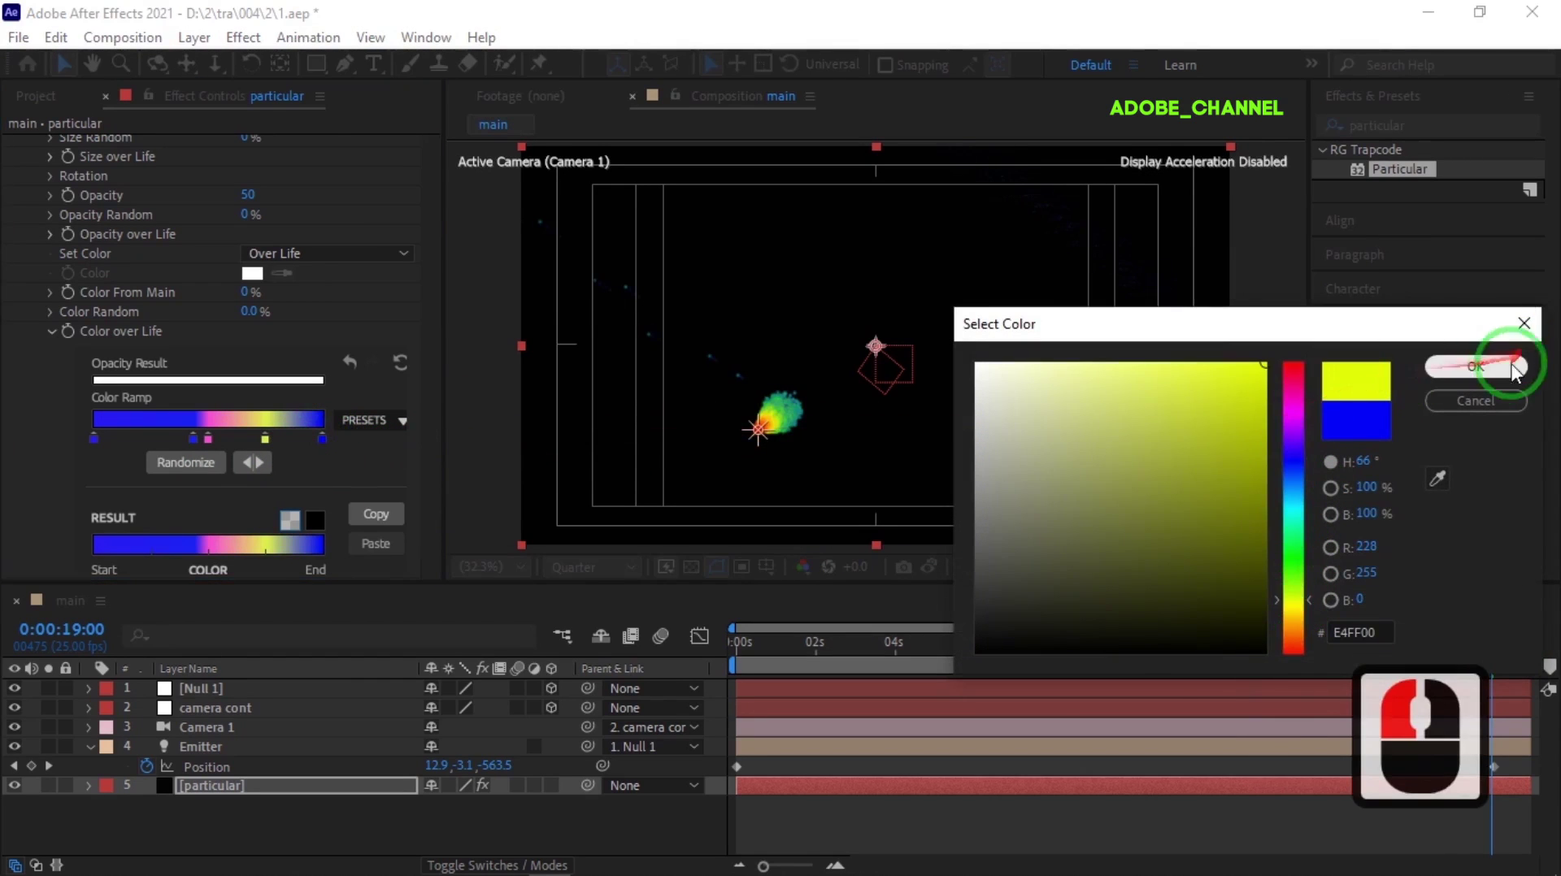
click(256, 503)
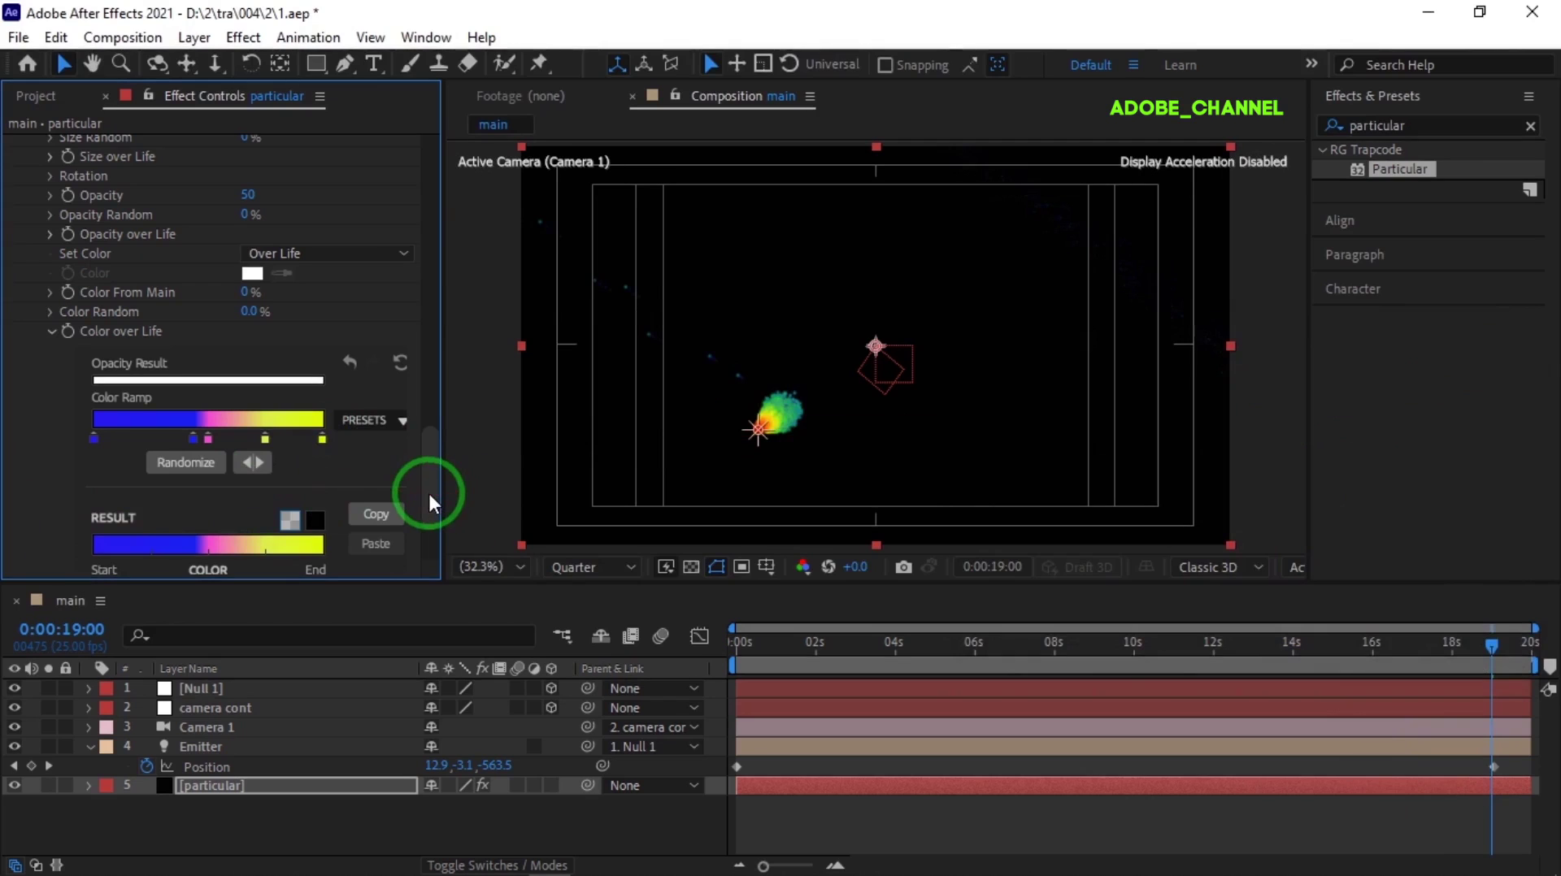
Set the Aux System's Particles/sec to 50, Size to 3 and Life to 1 second
drag(428, 491, 431, 426)
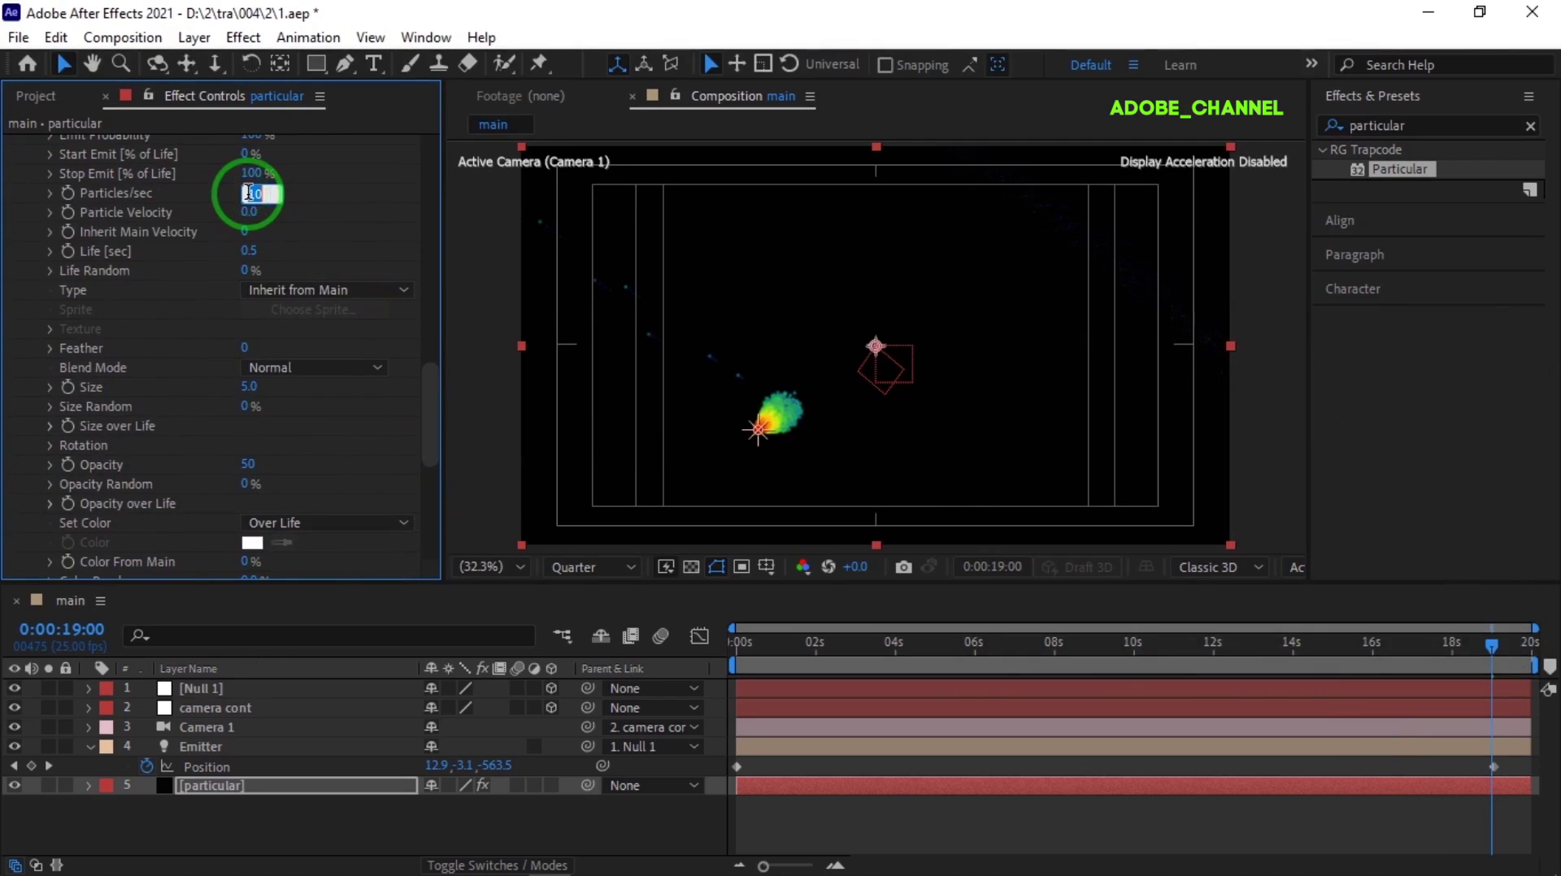
text(50)
key(Return)
click(248, 387)
text(3)
click(249, 251)
text(1)
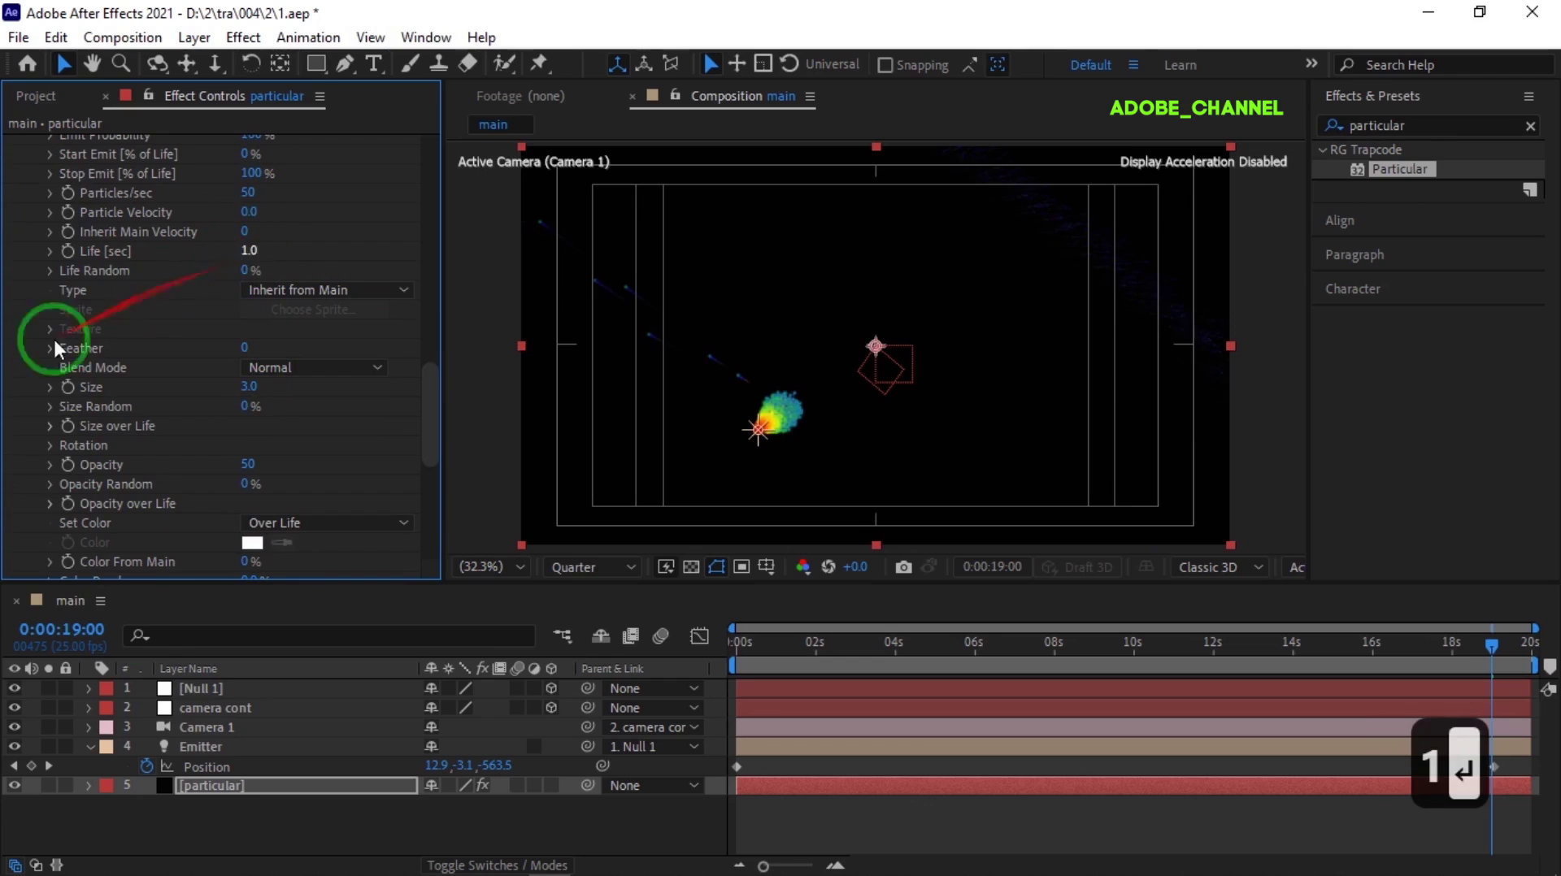
Turn on Depth of Field for Camera 1, with Aperture at 200 pixels and Blur Level at 200%
click(202, 726)
click(90, 746)
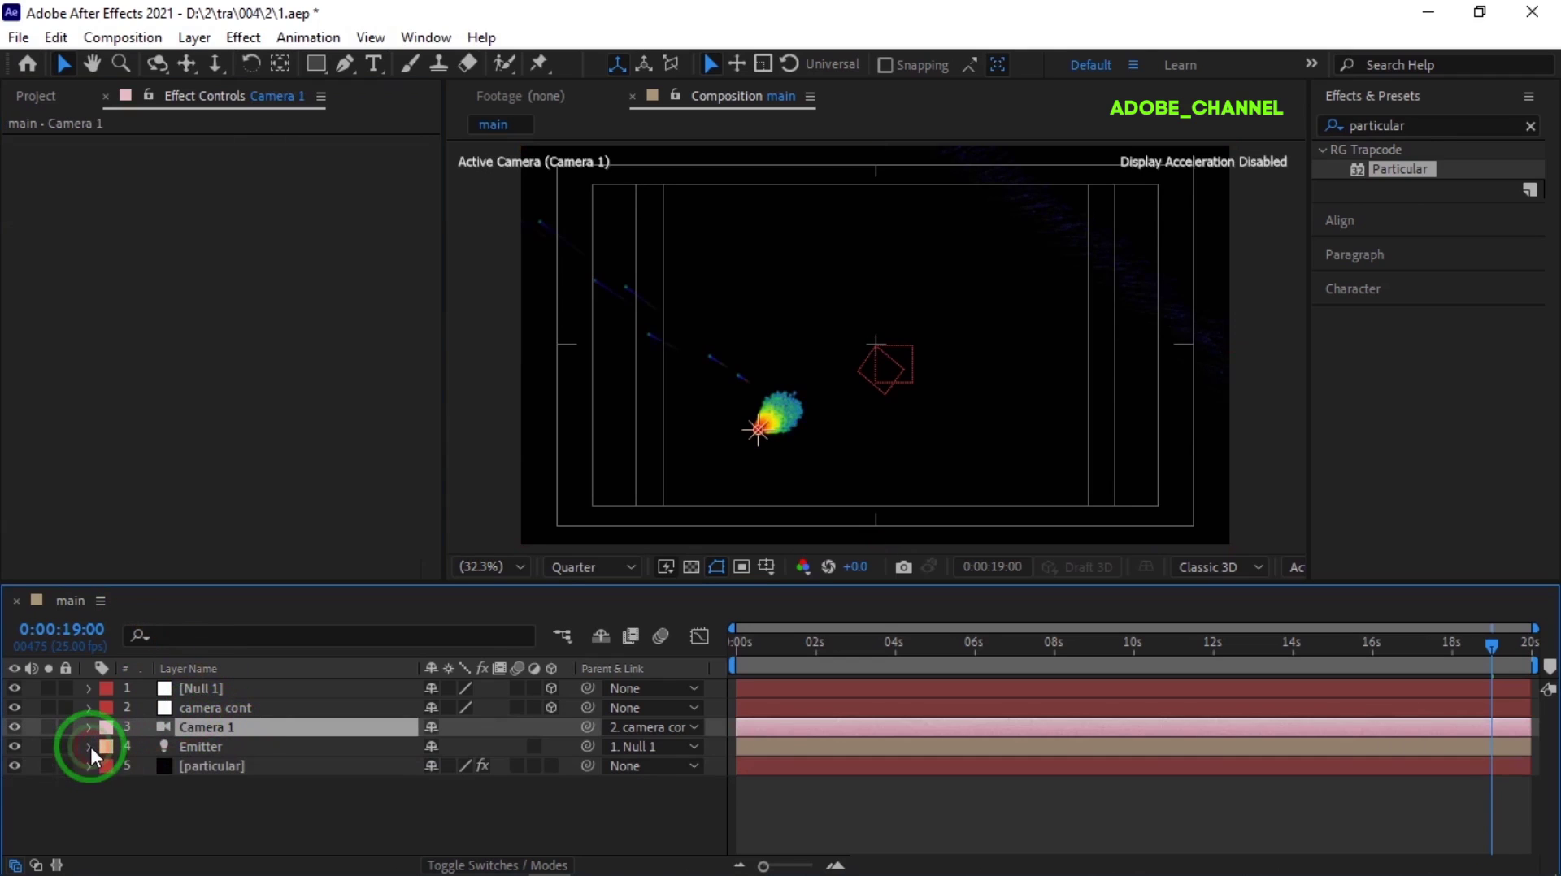
click(88, 727)
click(109, 767)
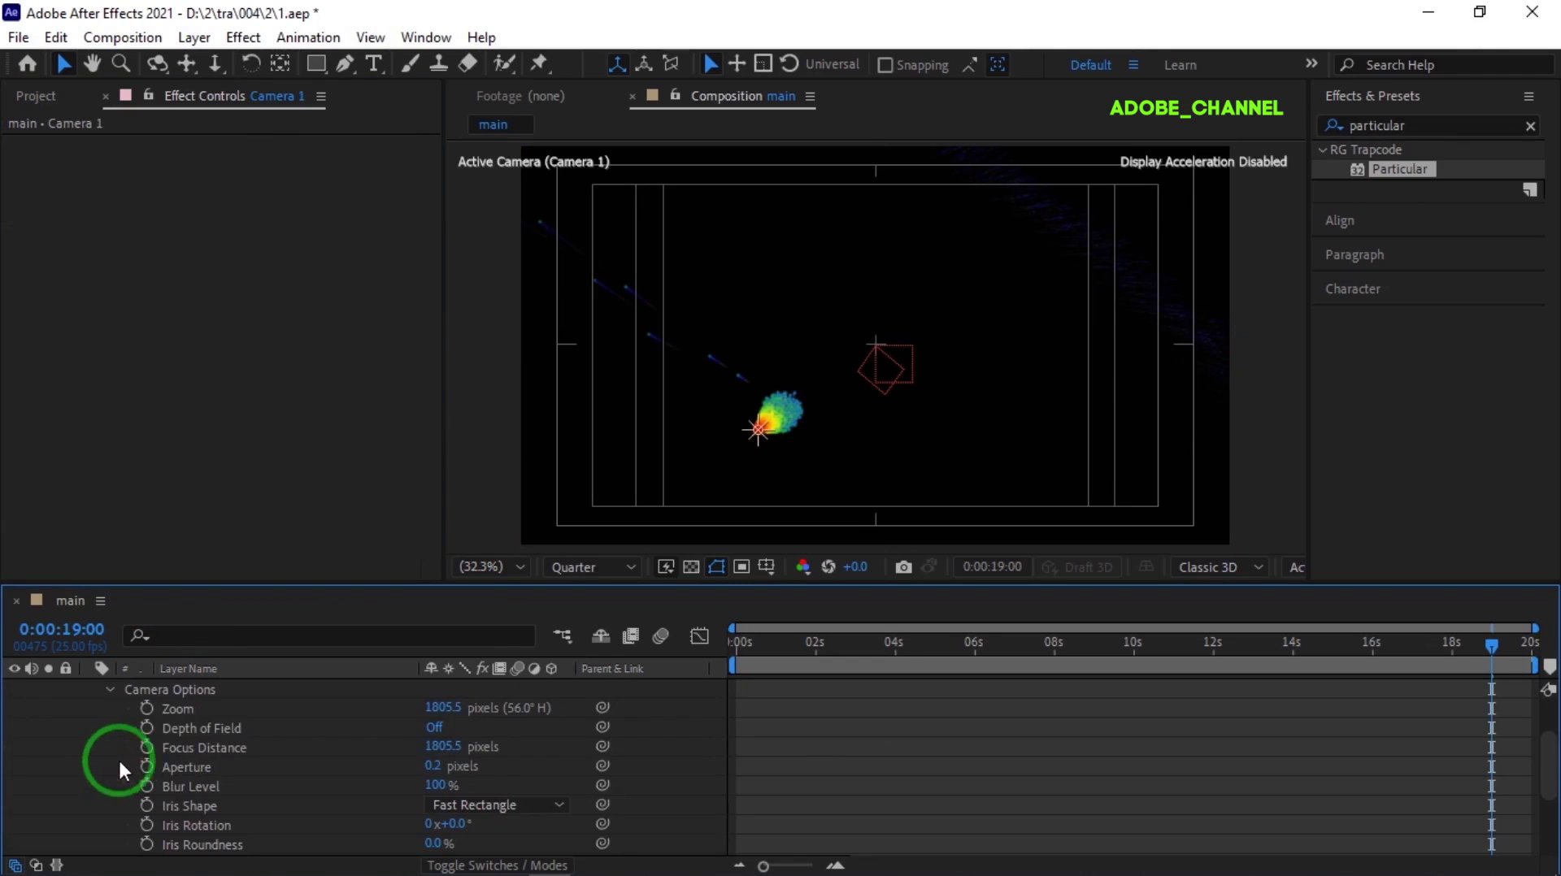
click(435, 728)
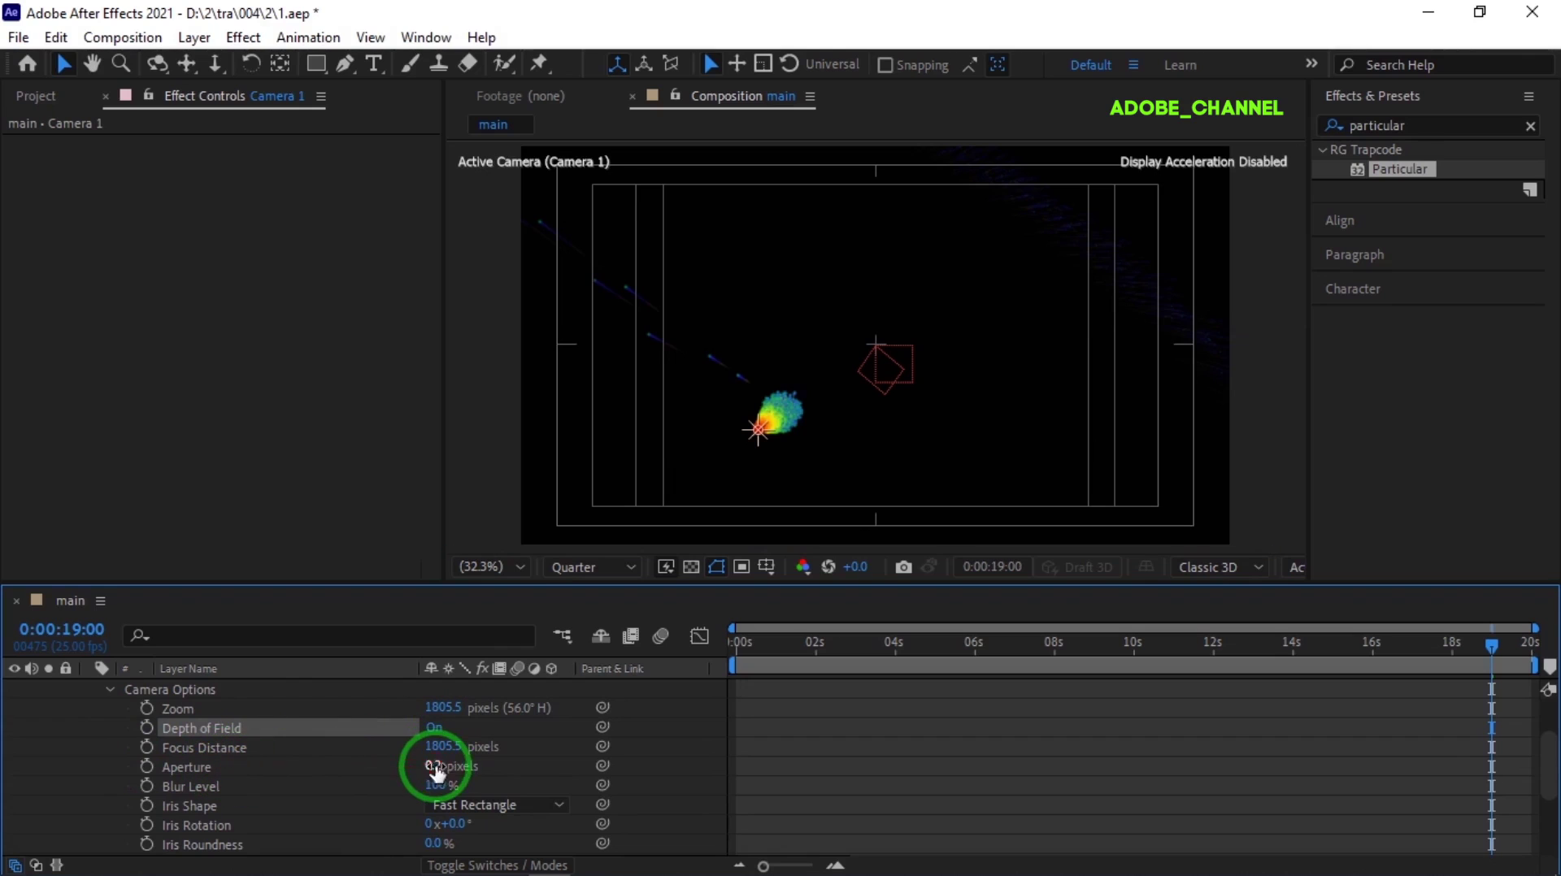
text(200)
key(Return)
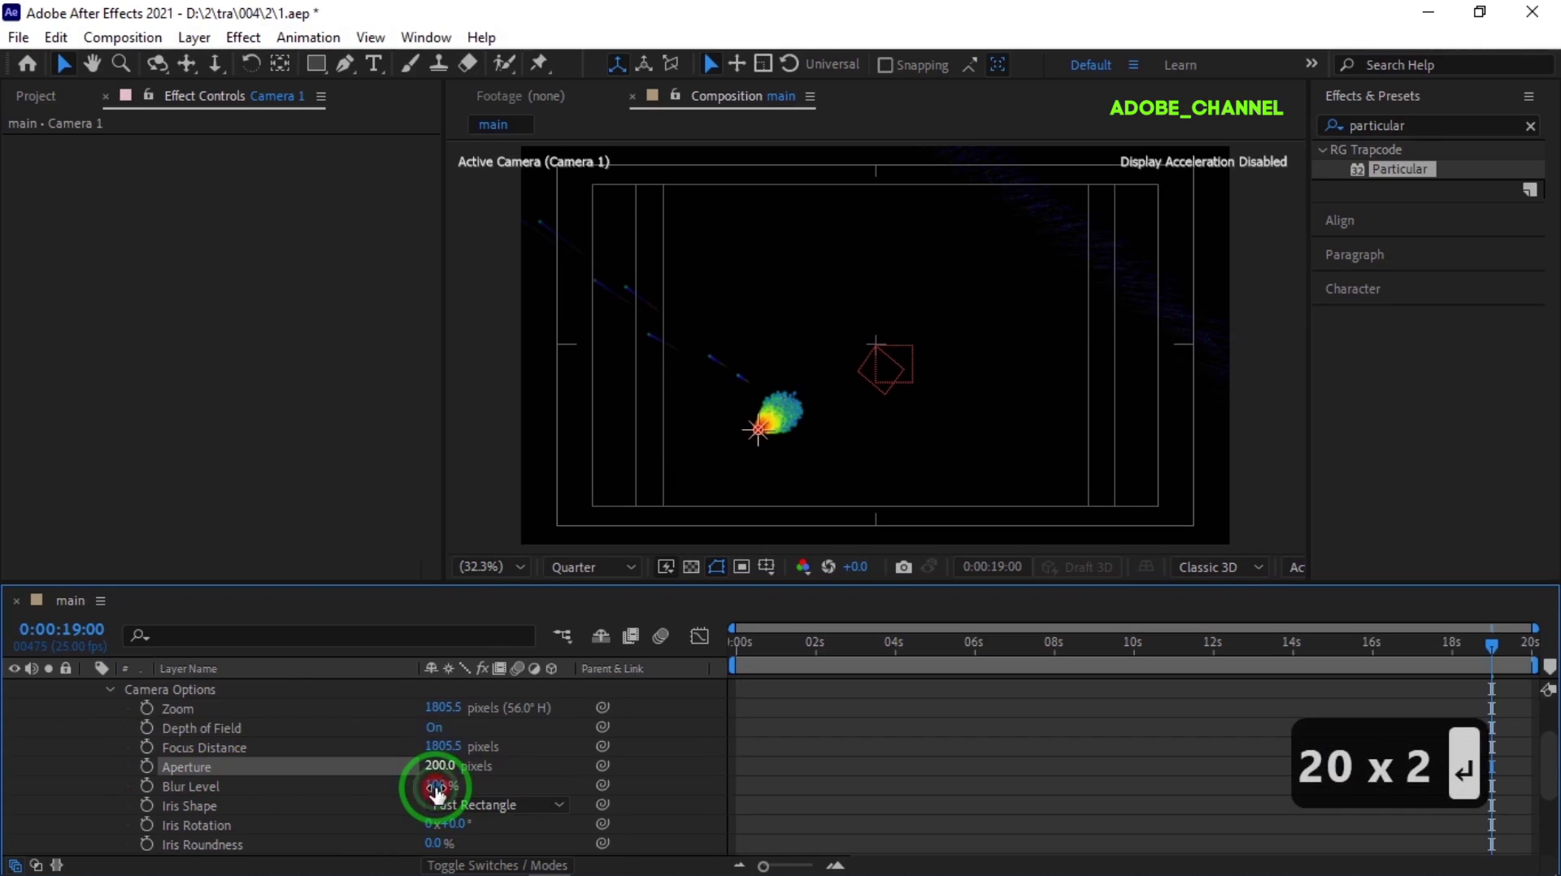
text(200)
key(Return)
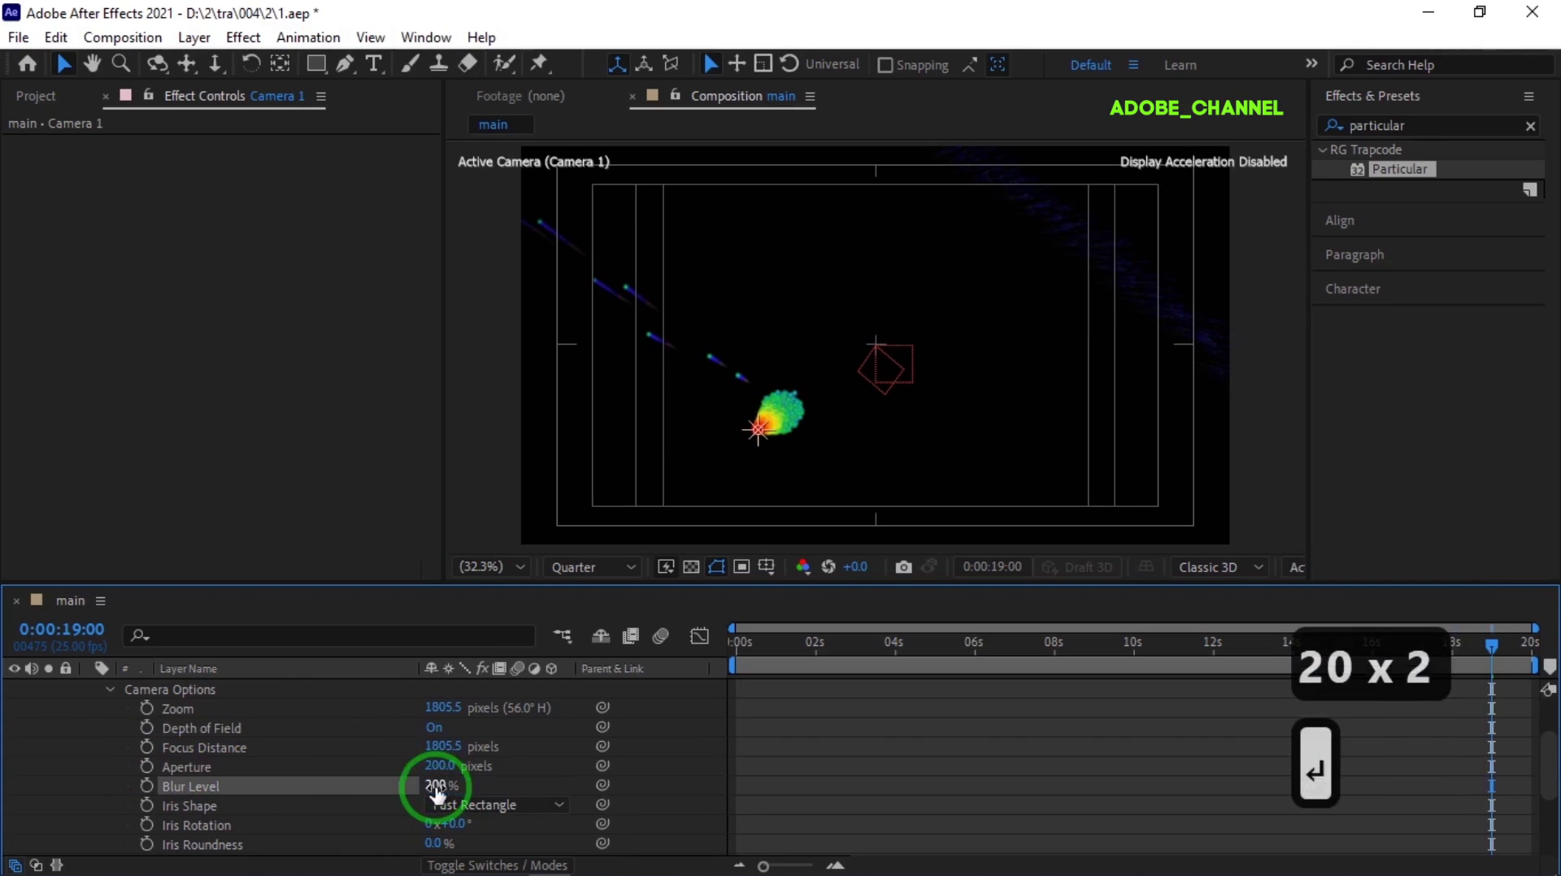
click(110, 689)
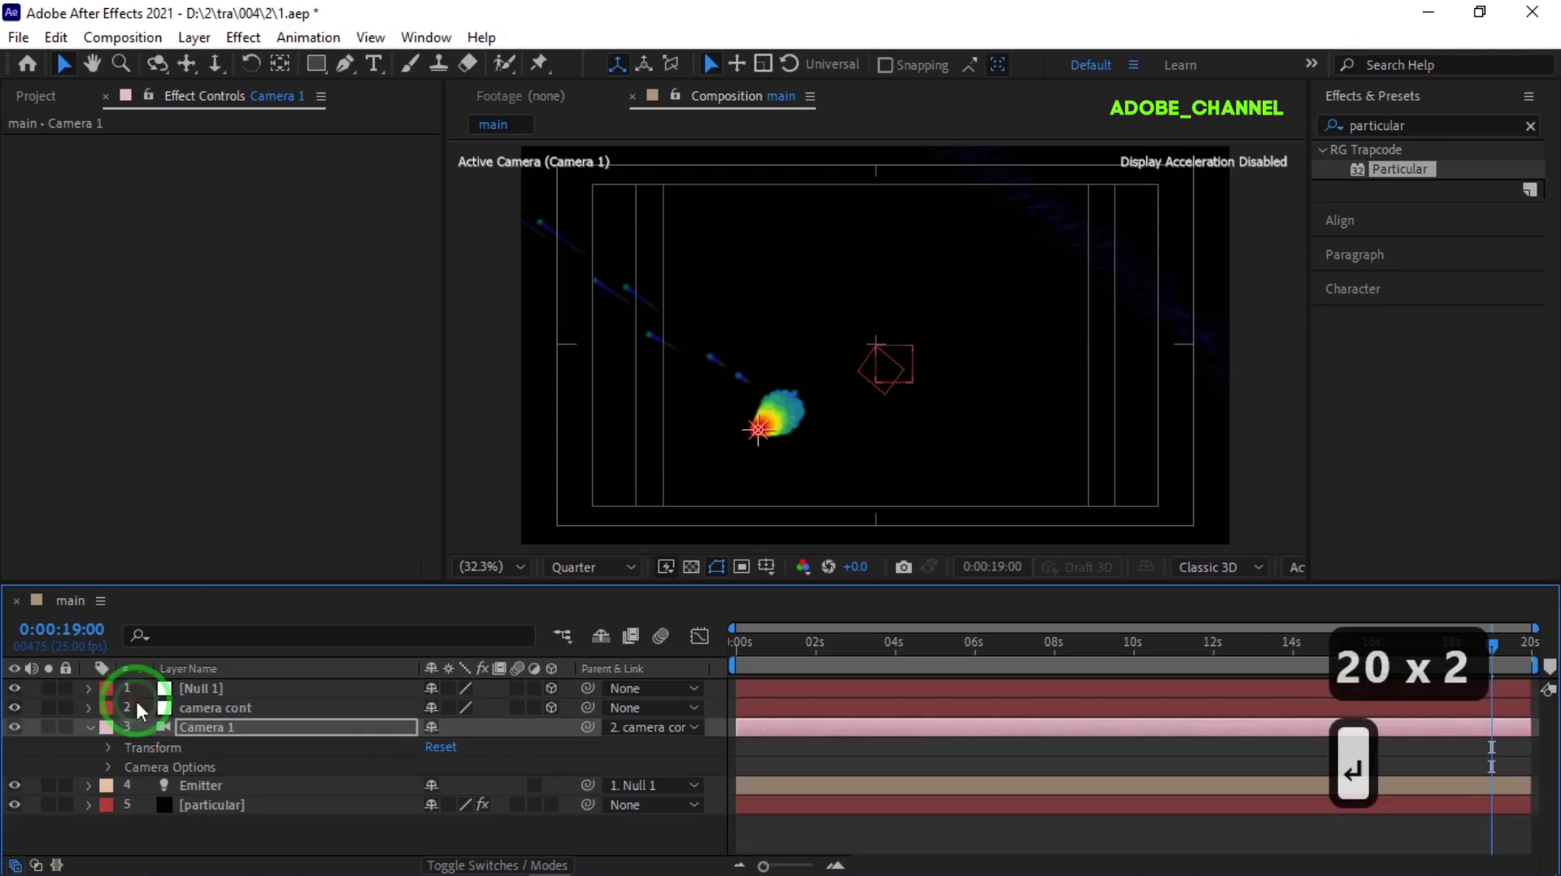
click(87, 727)
Preview the particle animation from the start of the composition, stopping at about 7 seconds
drag(1494, 650, 742, 673)
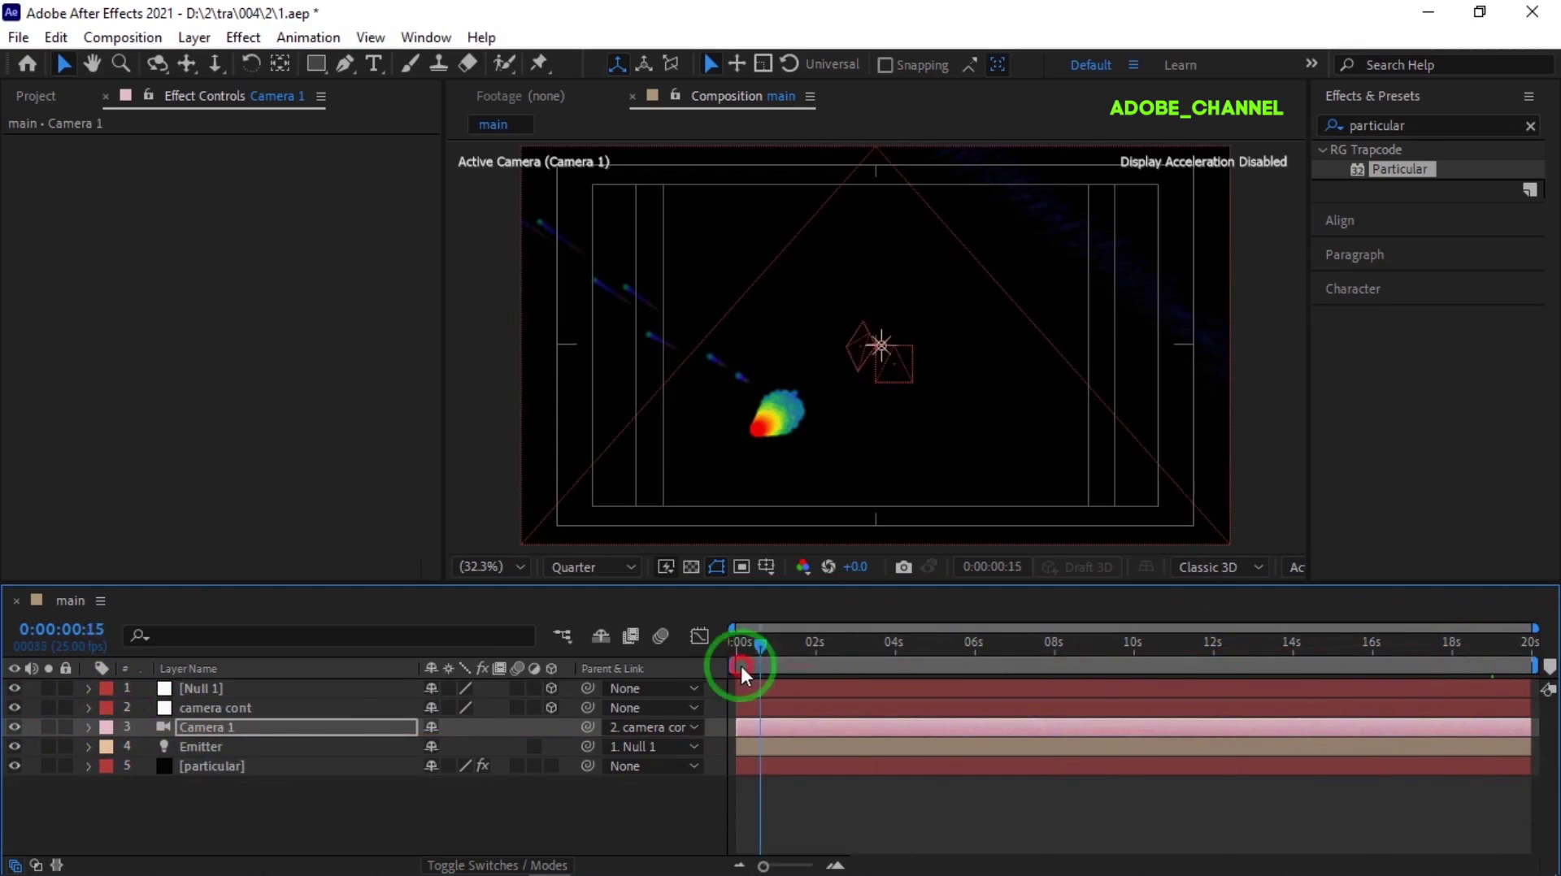
click(730, 599)
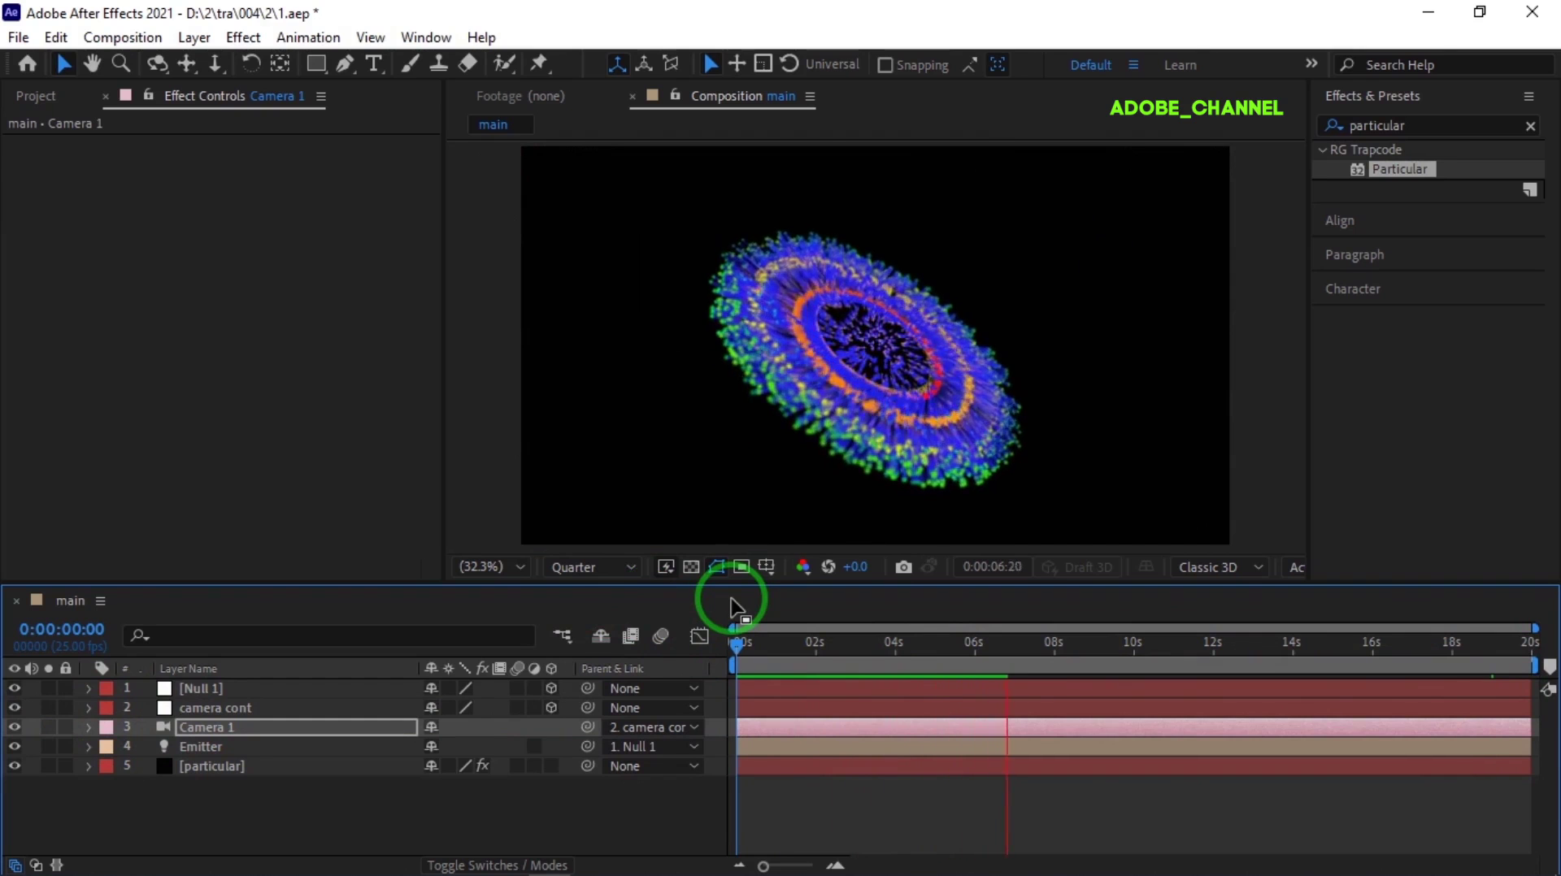
key(space)
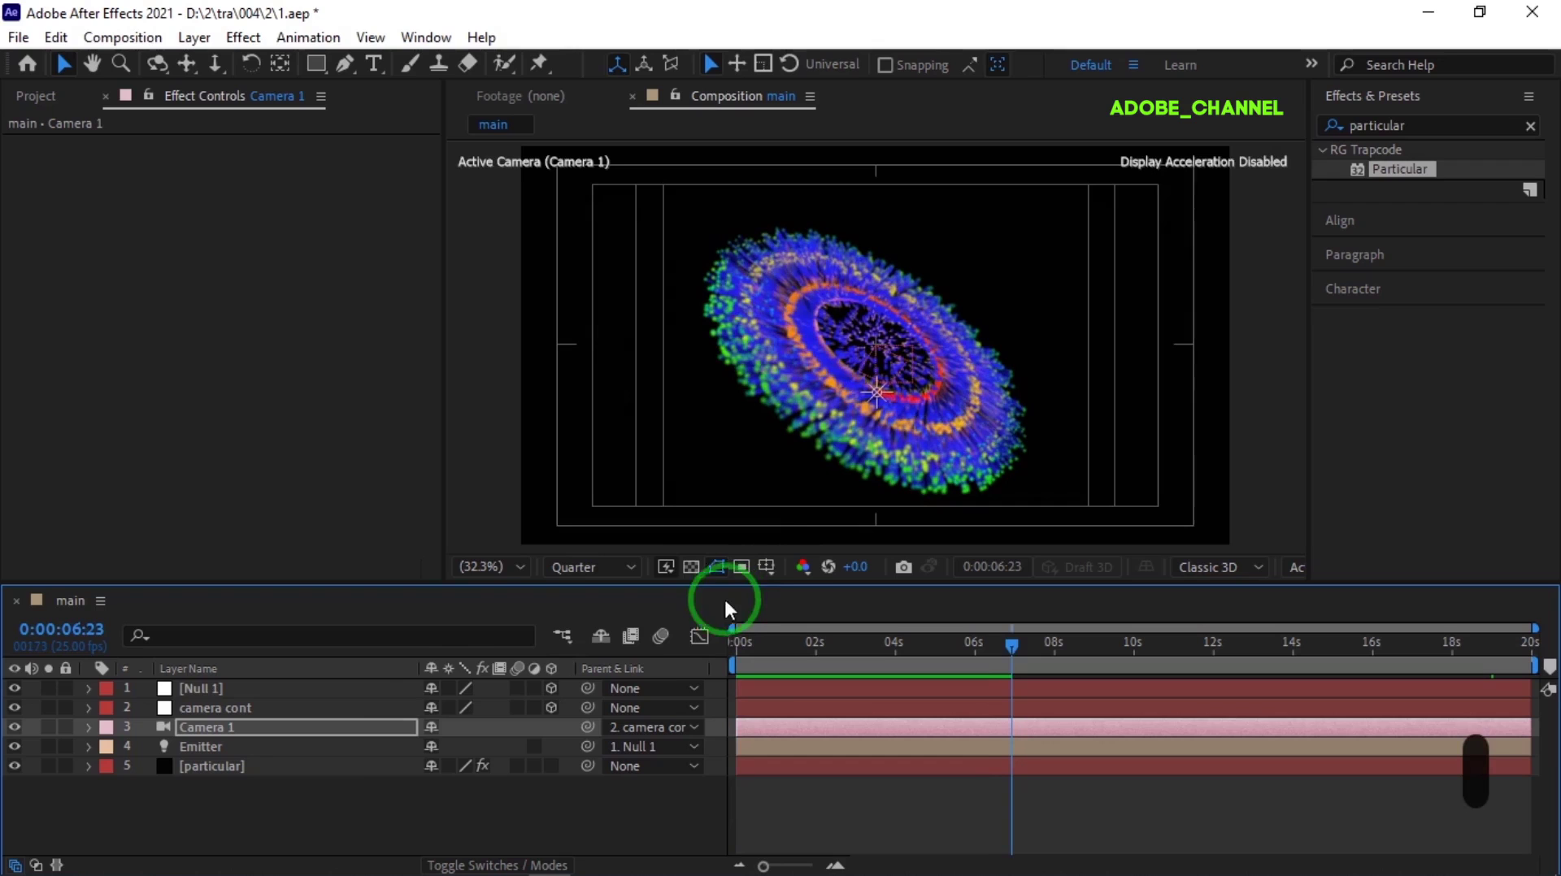
Create a very dark maroon 1920 x 1080 px solid named bg and place it below the particular layer
right_click(375, 798)
mouse_move(592, 529)
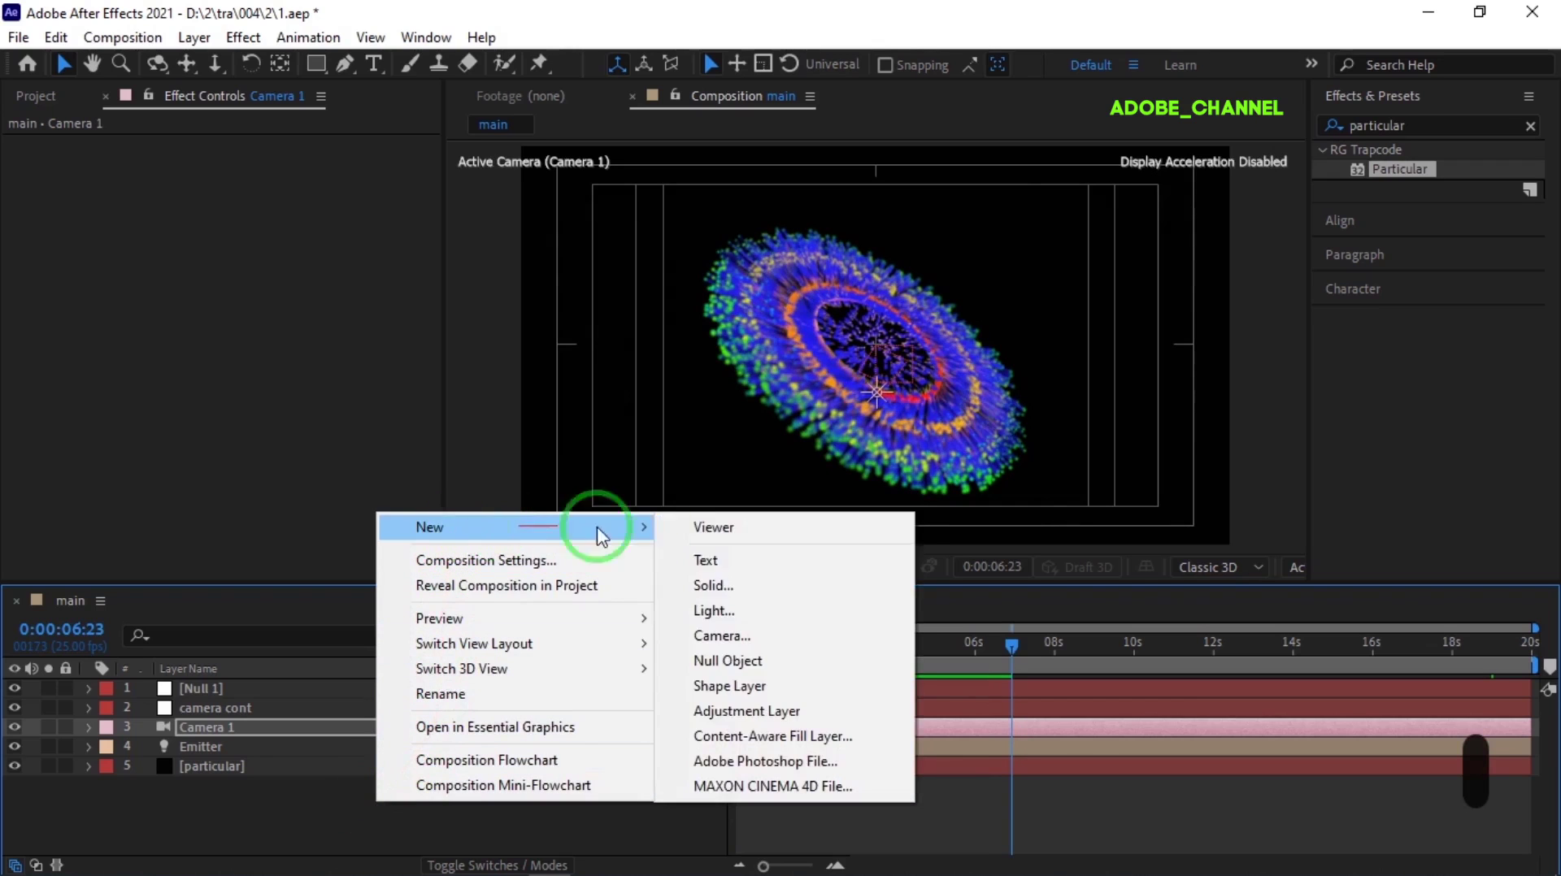
click(730, 596)
text(bg)
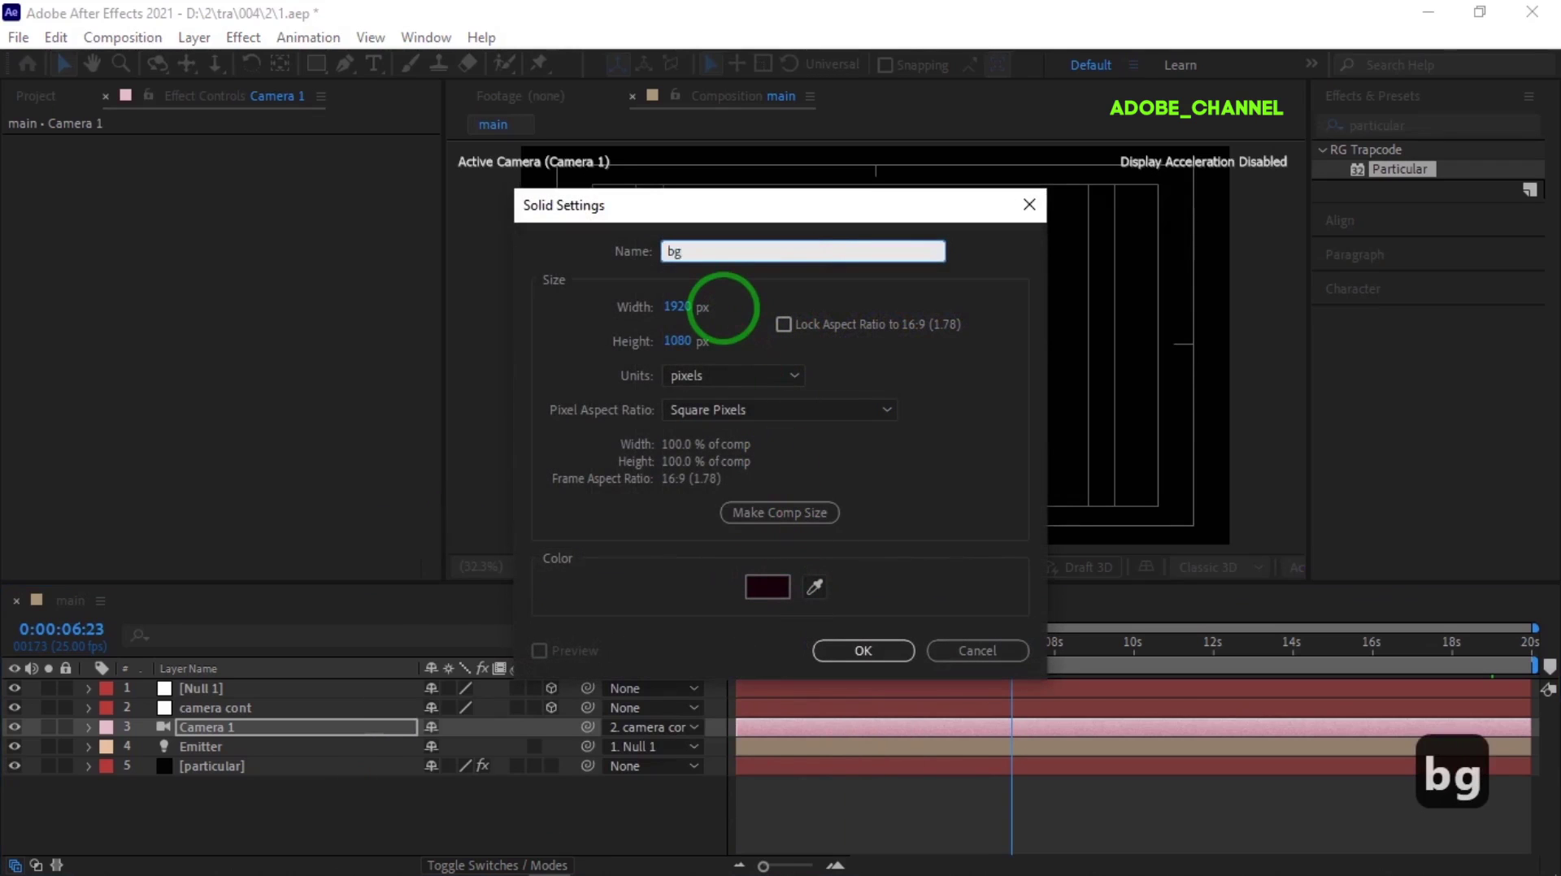
click(767, 586)
click(1475, 366)
click(863, 650)
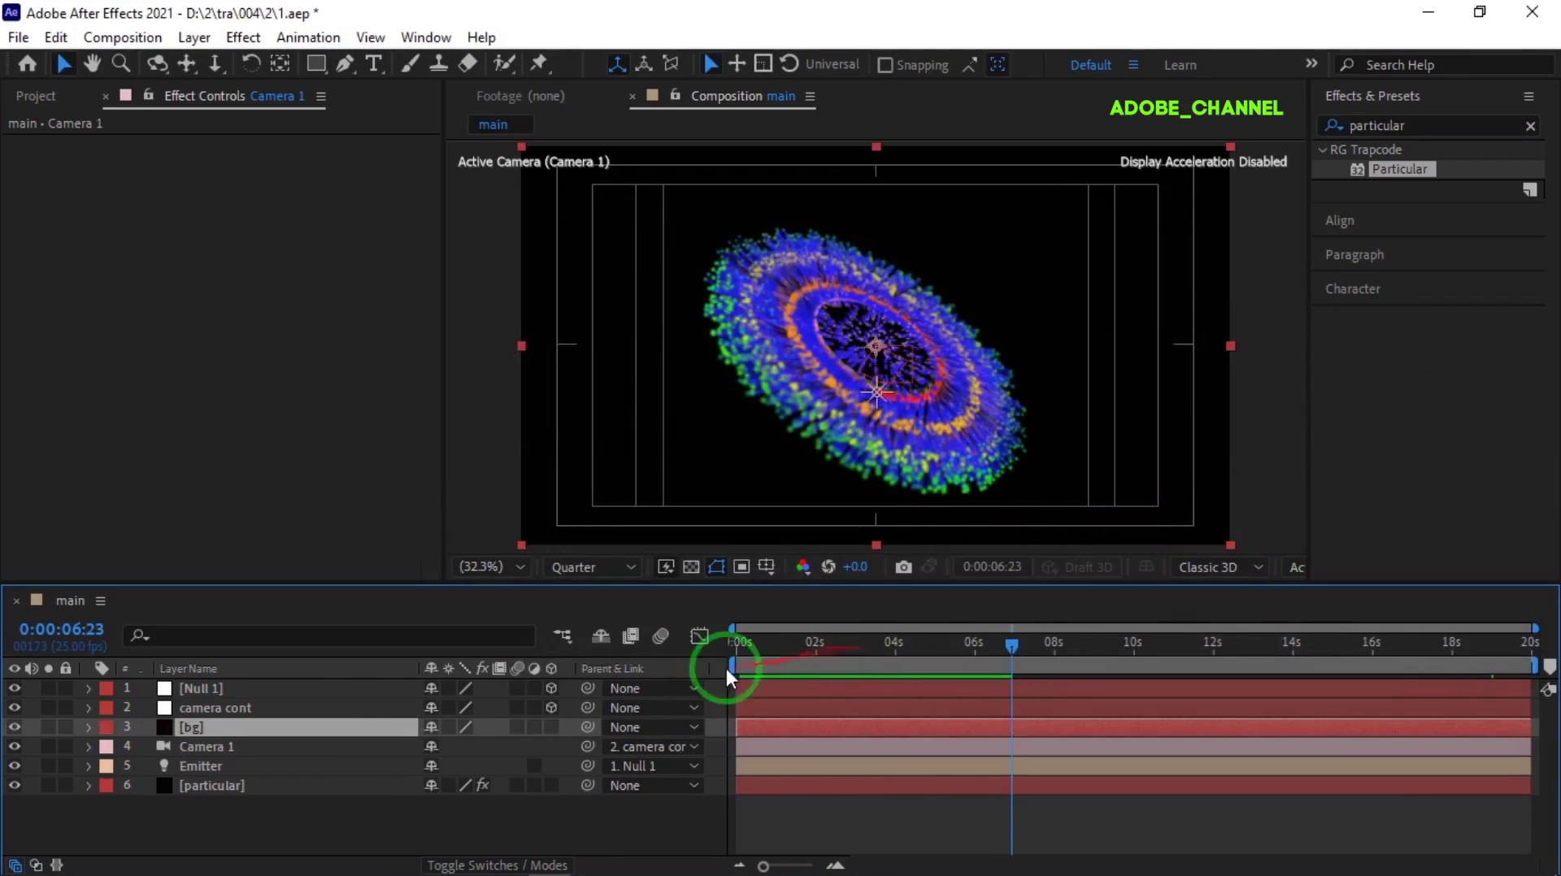
drag(299, 726, 267, 794)
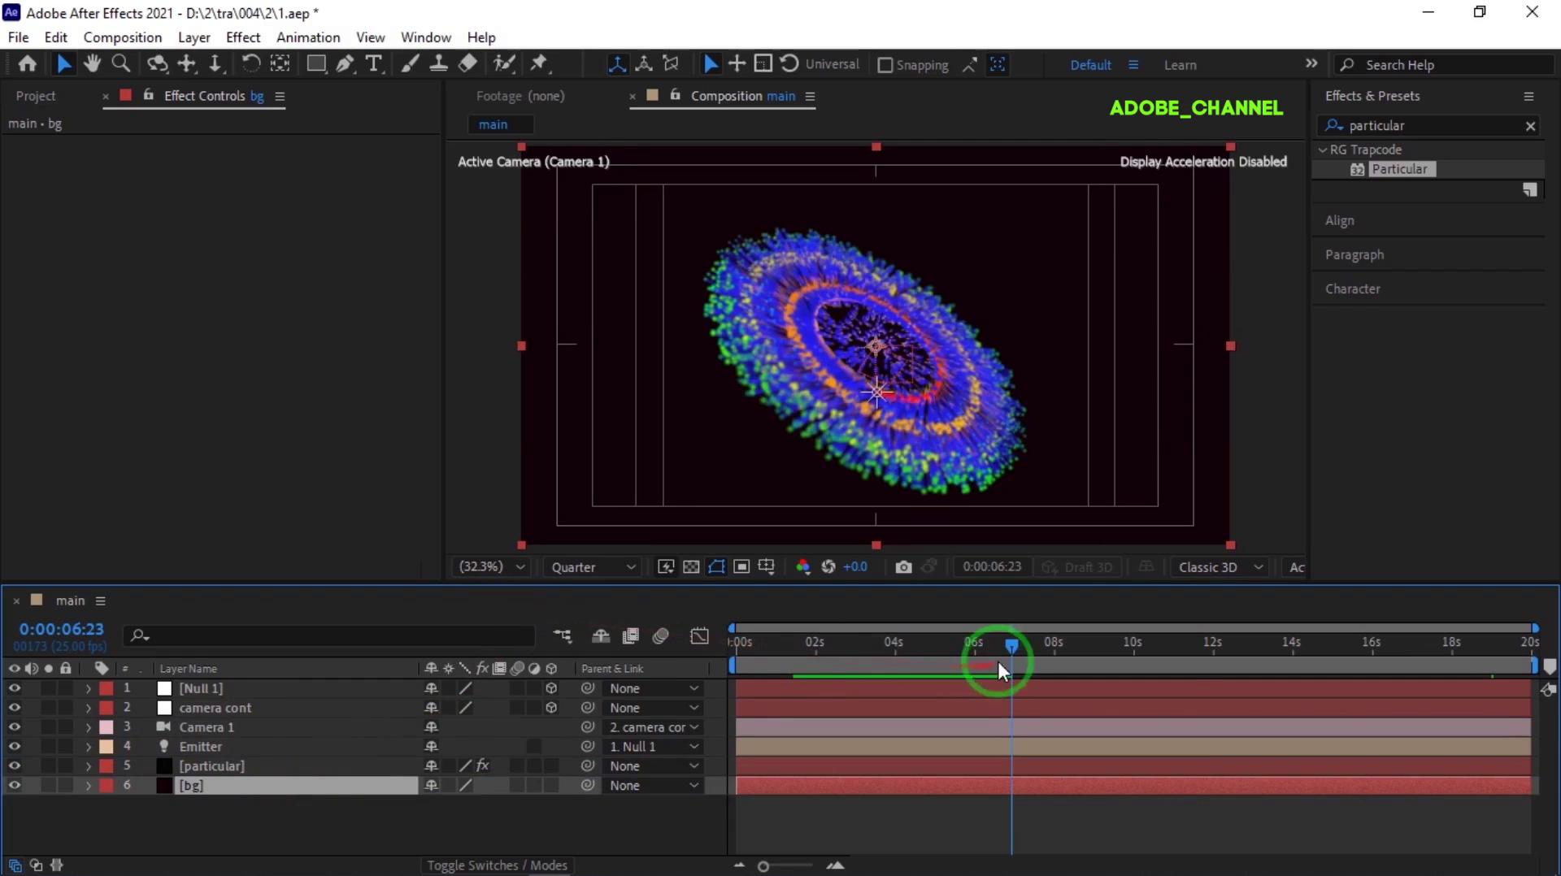
Play the full animation from 0:00:00:00 to check it against the new background
drag(1013, 647, 717, 656)
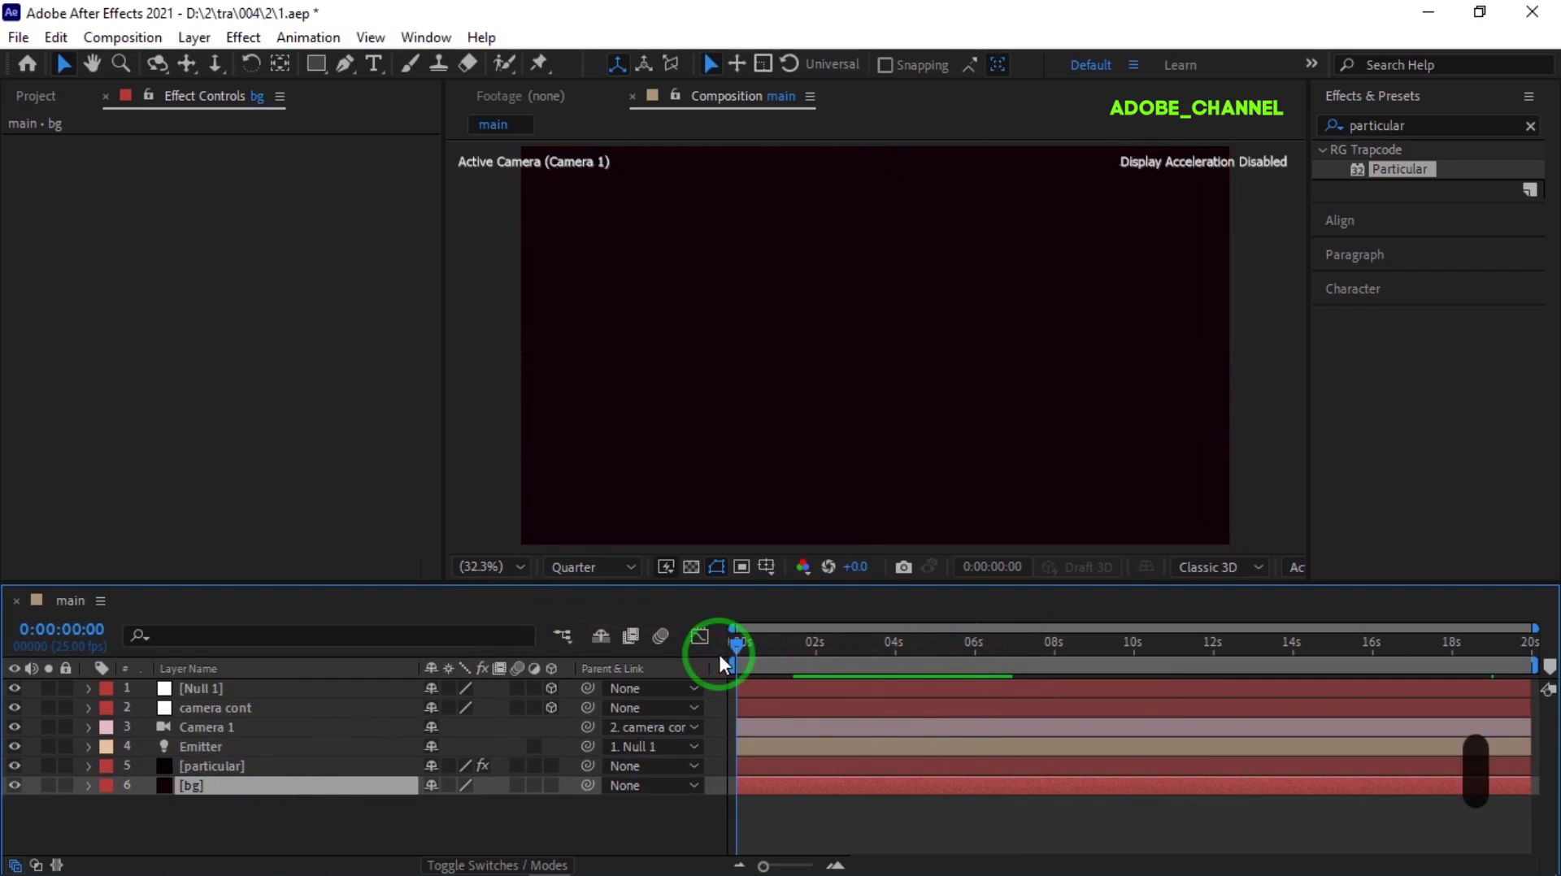
key(space)
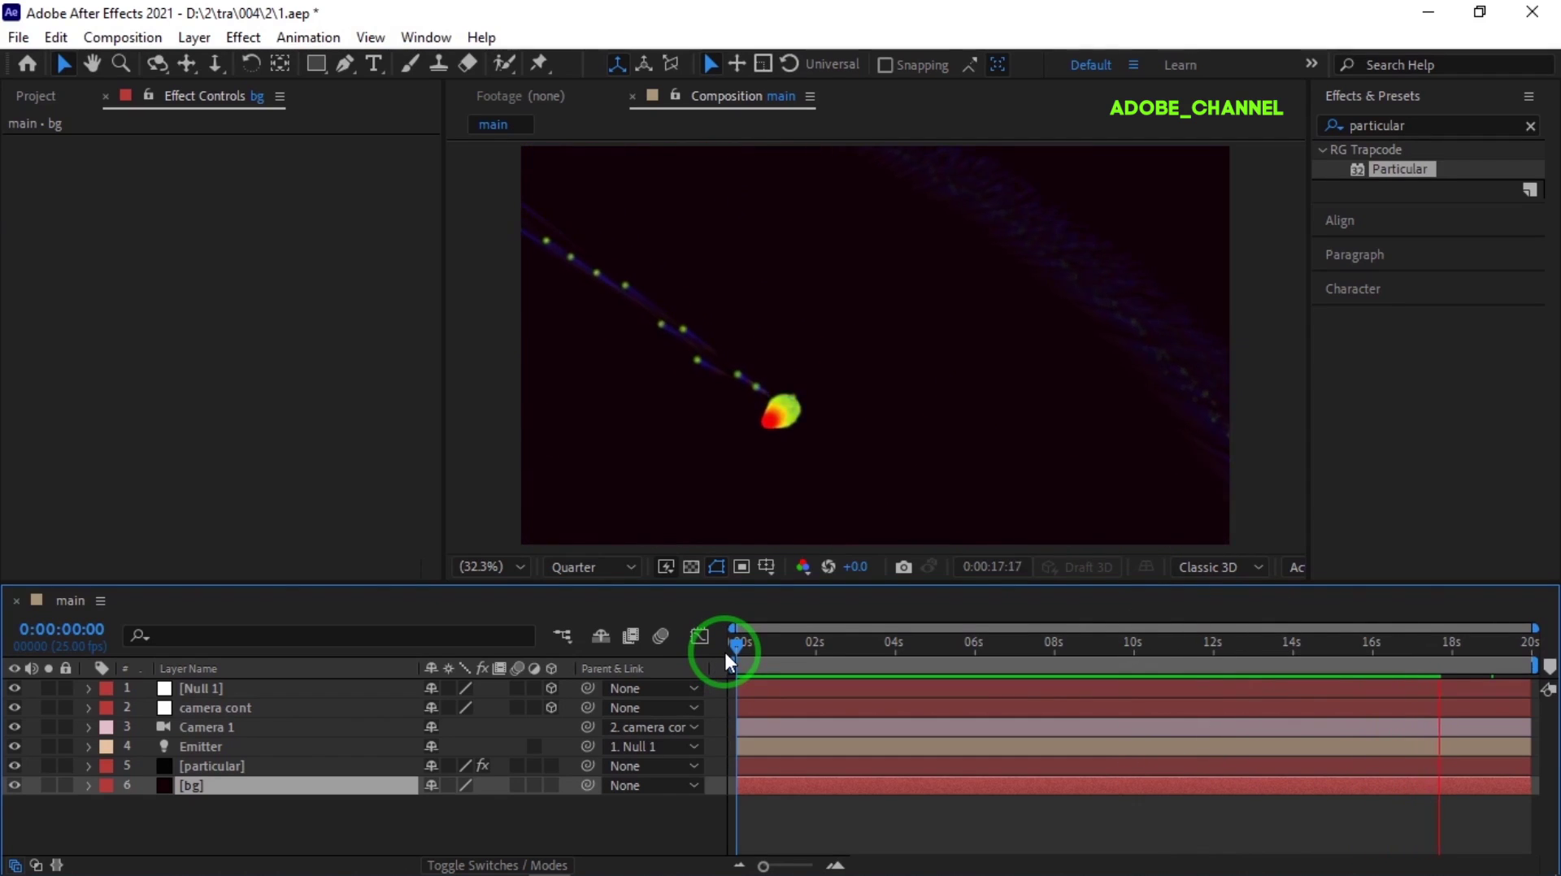
click(726, 650)
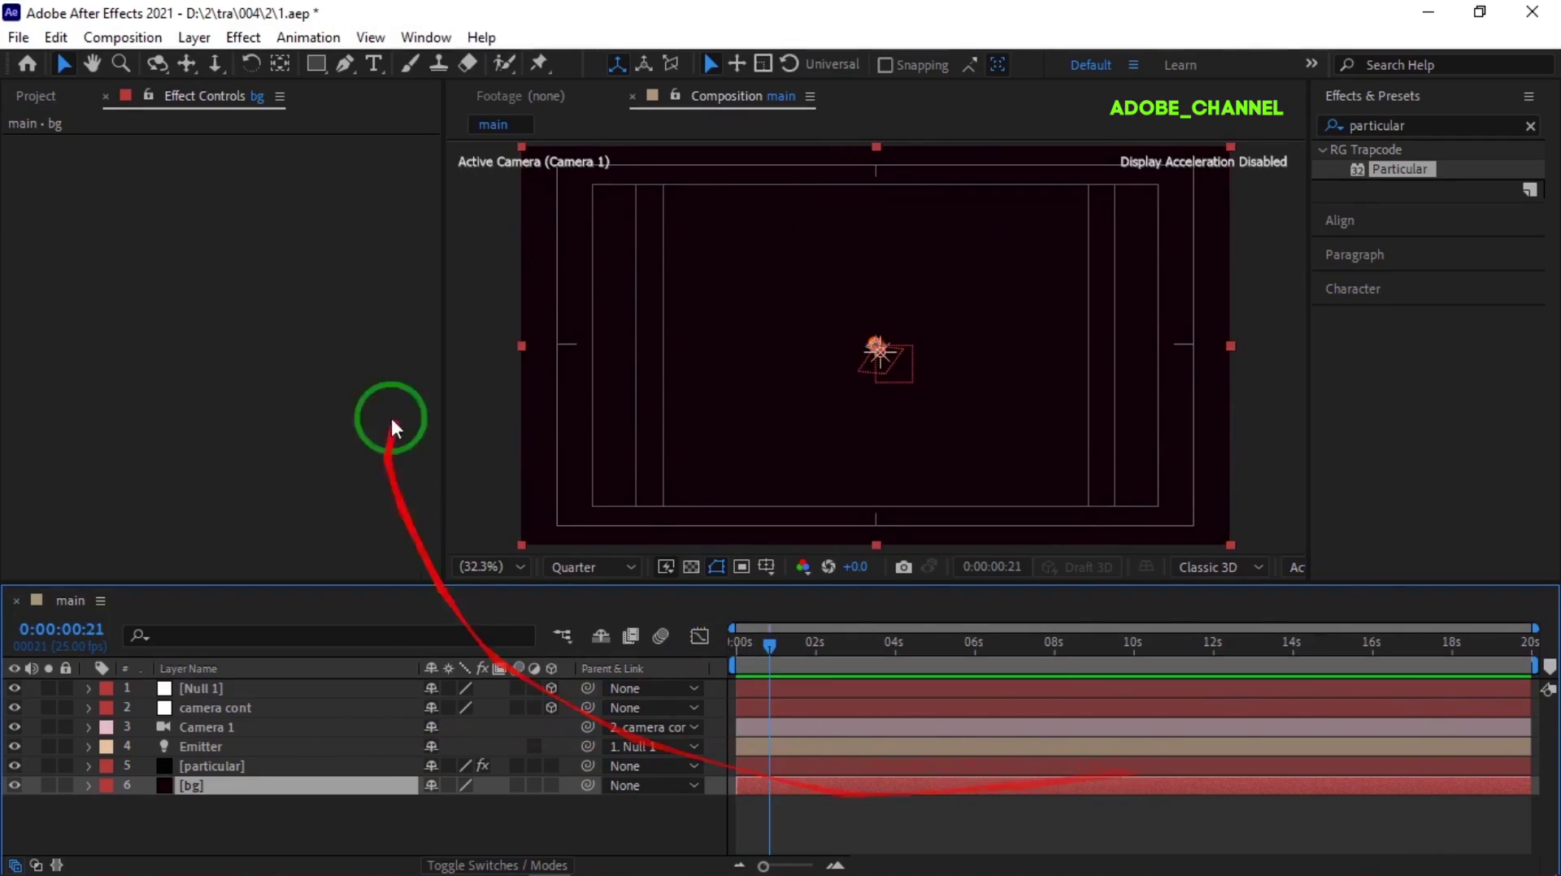